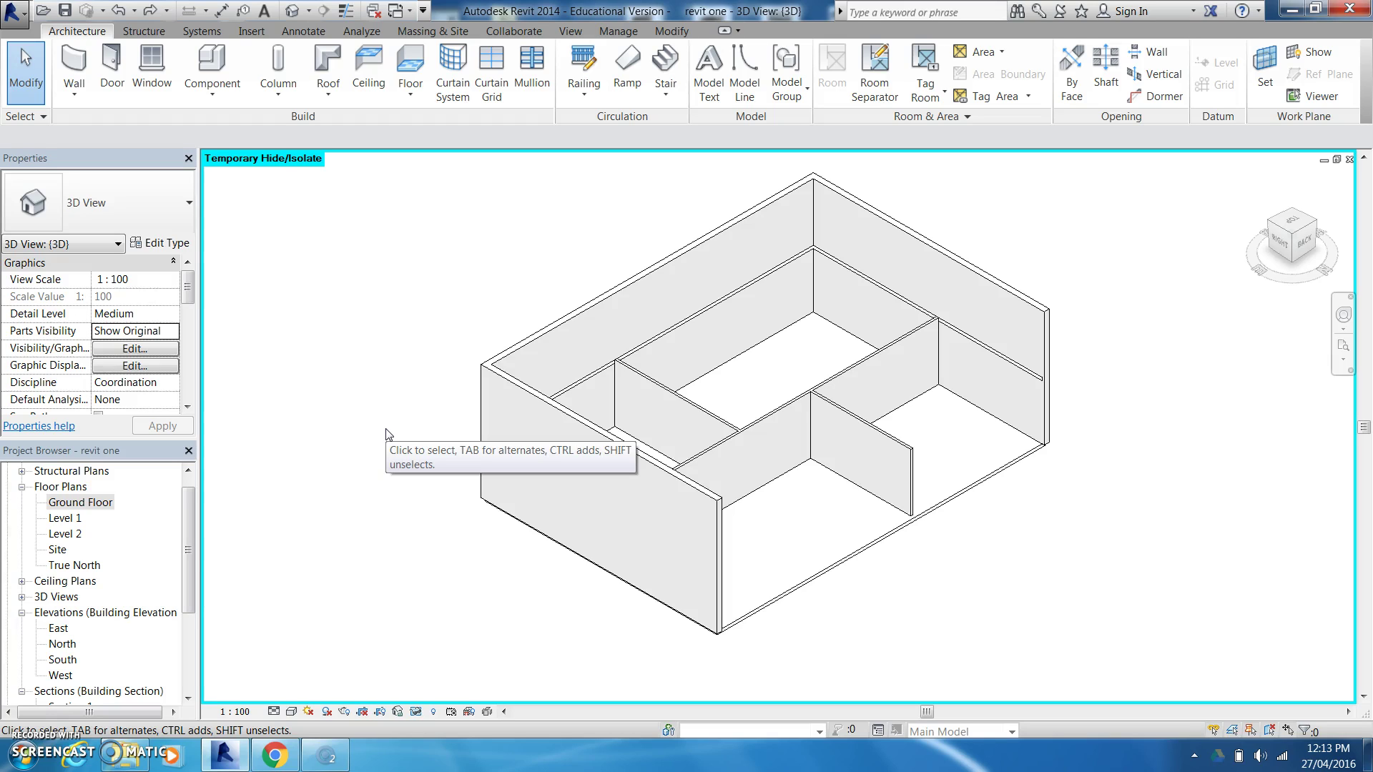
Start the Door tool, leaving M_Single-Flush 0813 x 2134mm as the door type
{"action": "left_click", "coordinate": [112, 74]}
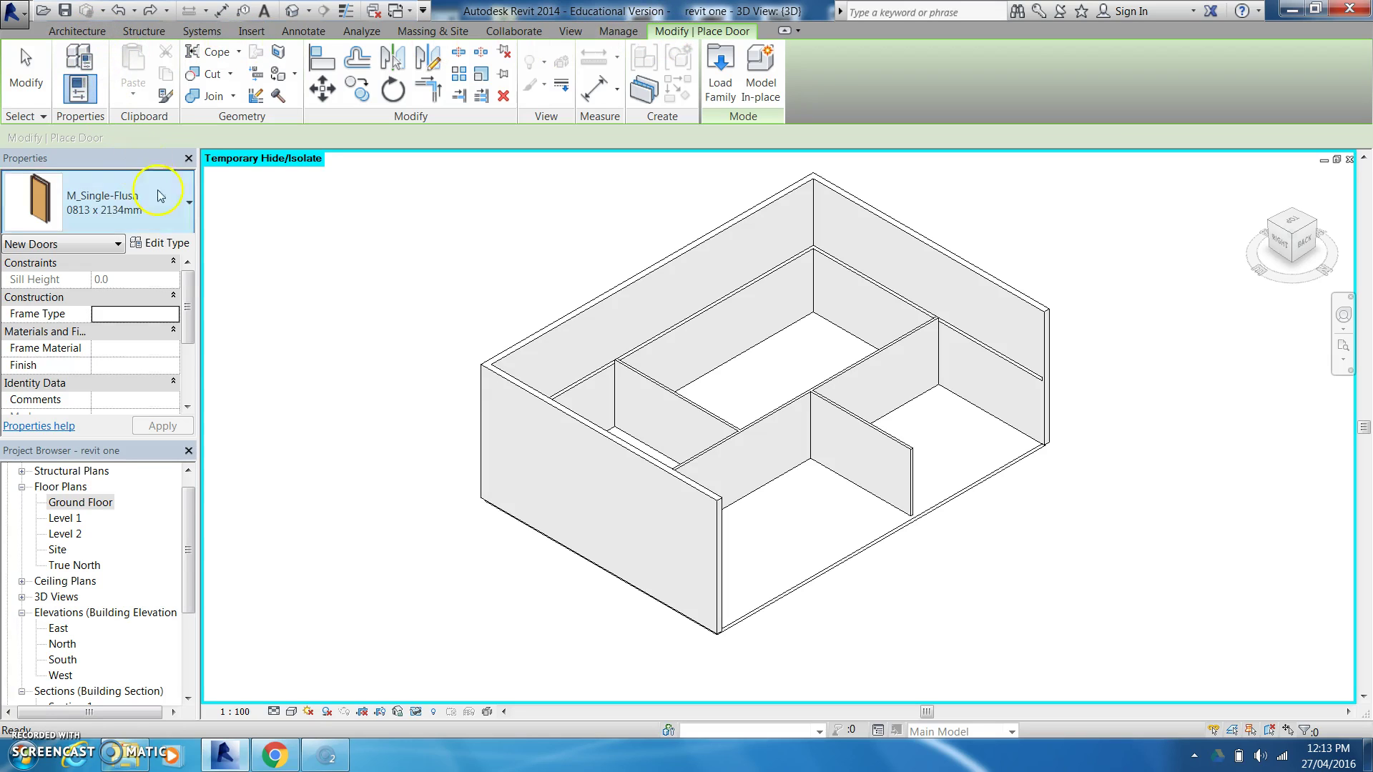
{"action": "left_click", "coordinate": [179, 218]}
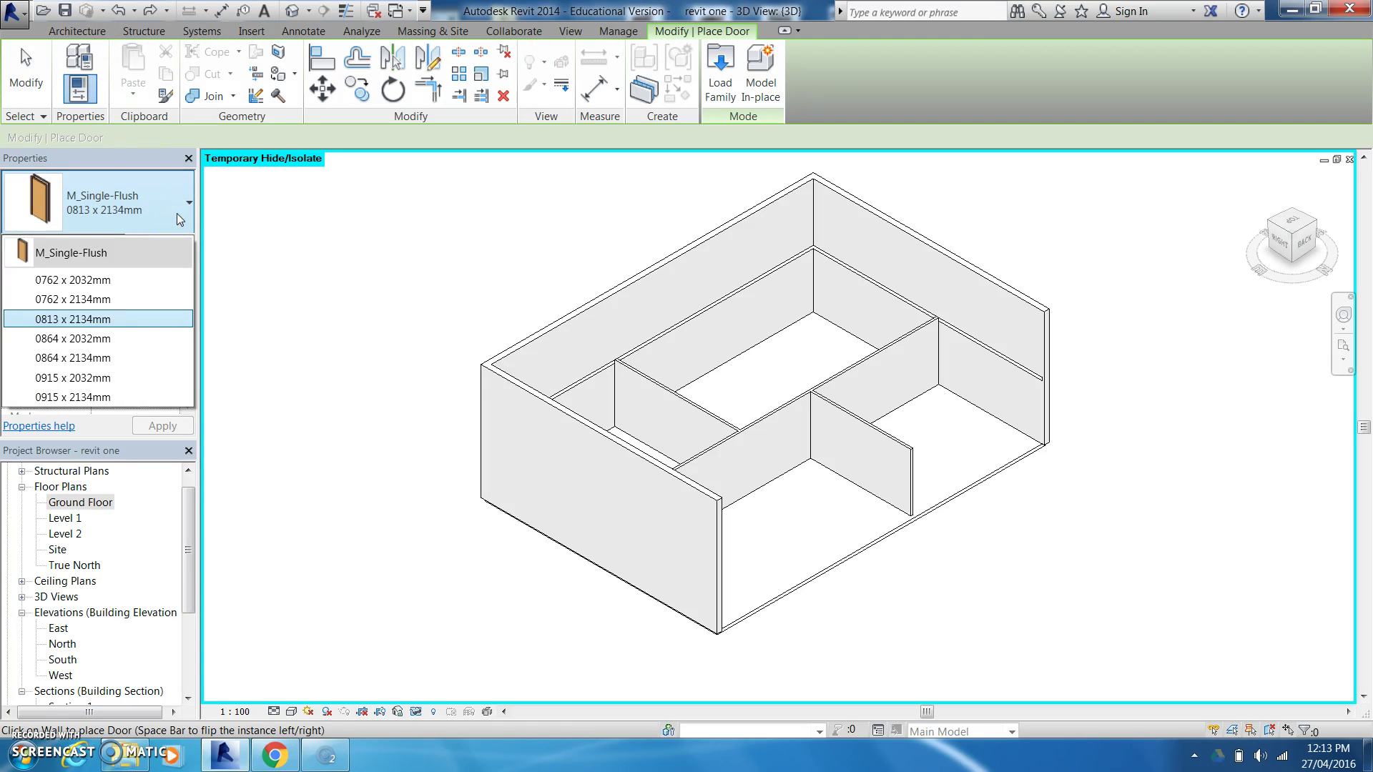
{"action": "left_click", "coordinate": [177, 213]}
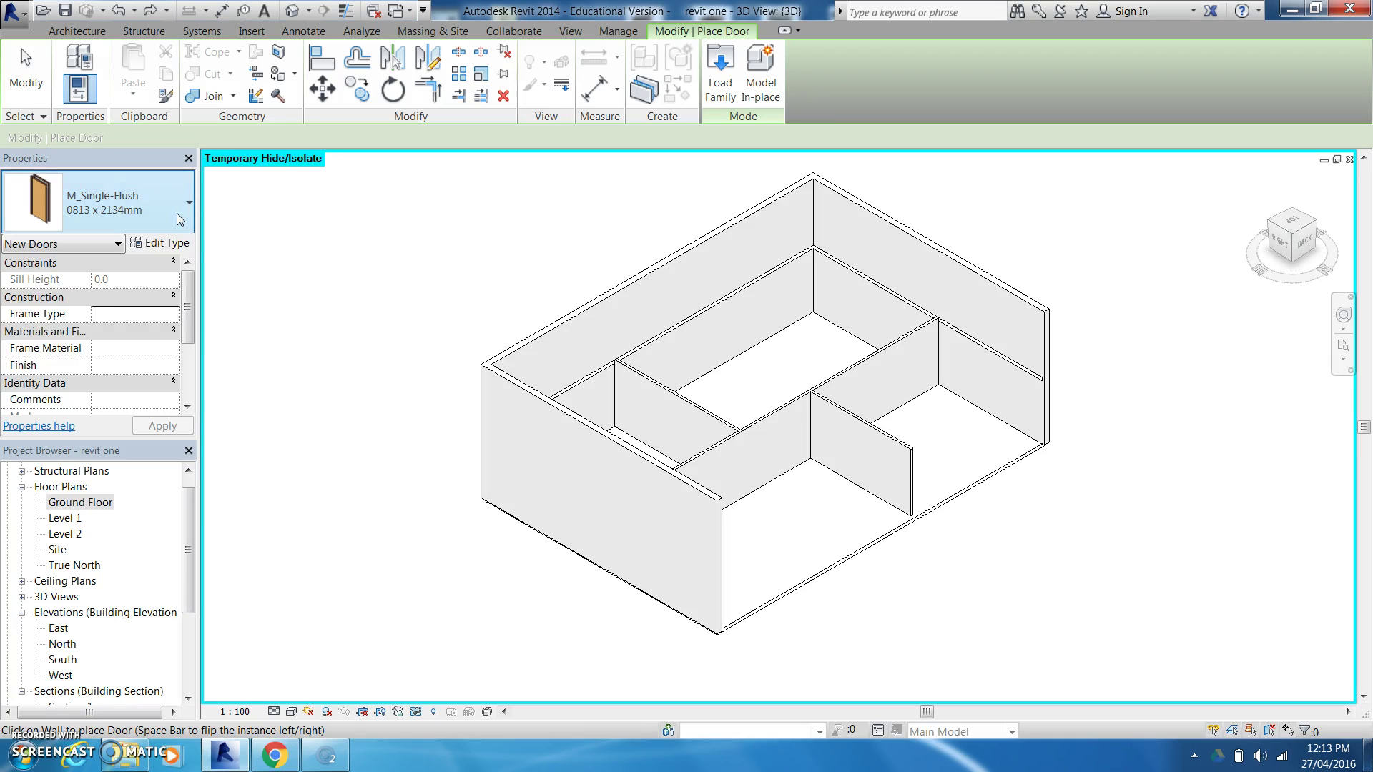
Load the Double-Glass 2 family from the Doors library folder
{"action": "left_click", "coordinate": [728, 76]}
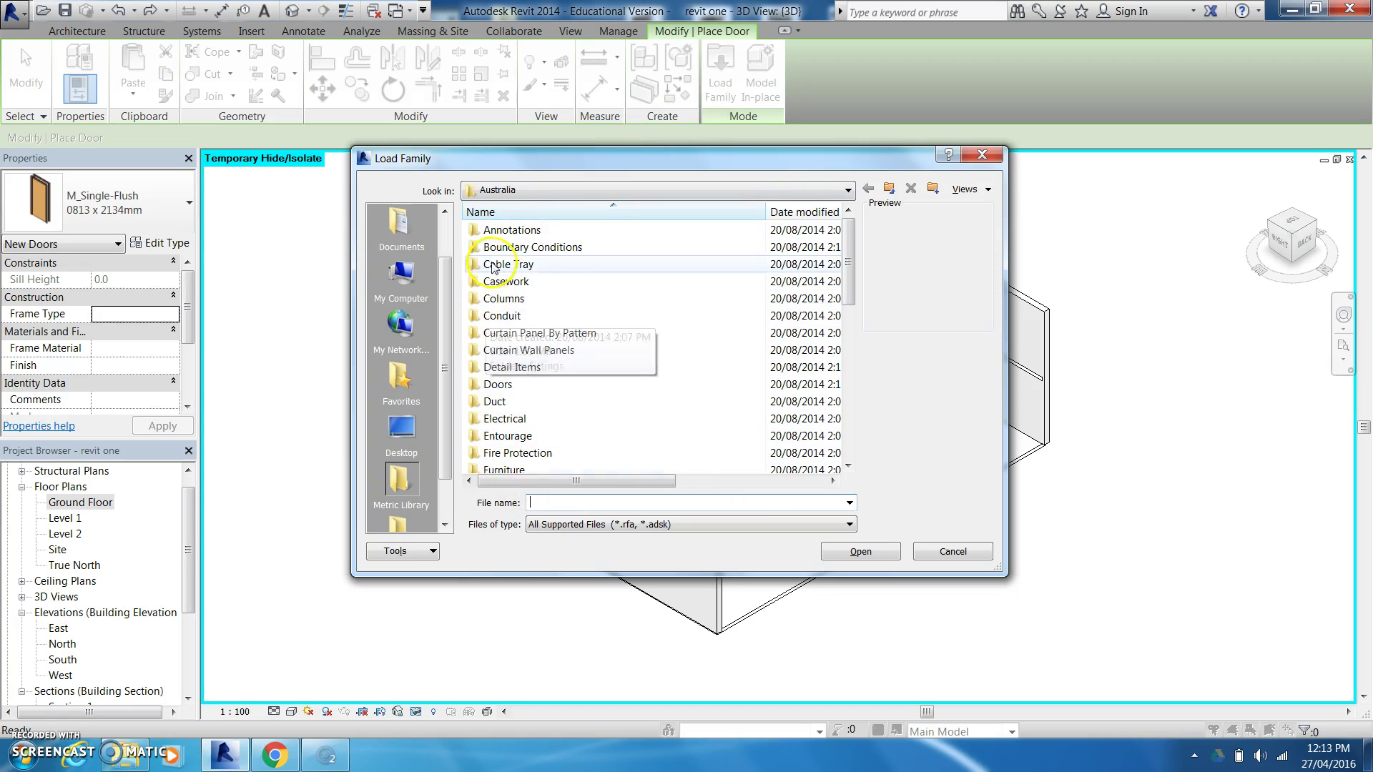
{"action": "mouse_move", "coordinate": [851, 252]}
{"action": "left_mouse_down"}
{"action": "mouse_move", "coordinate": [849, 409]}
{"action": "mouse_move", "coordinate": [857, 245]}
{"action": "left_mouse_up"}
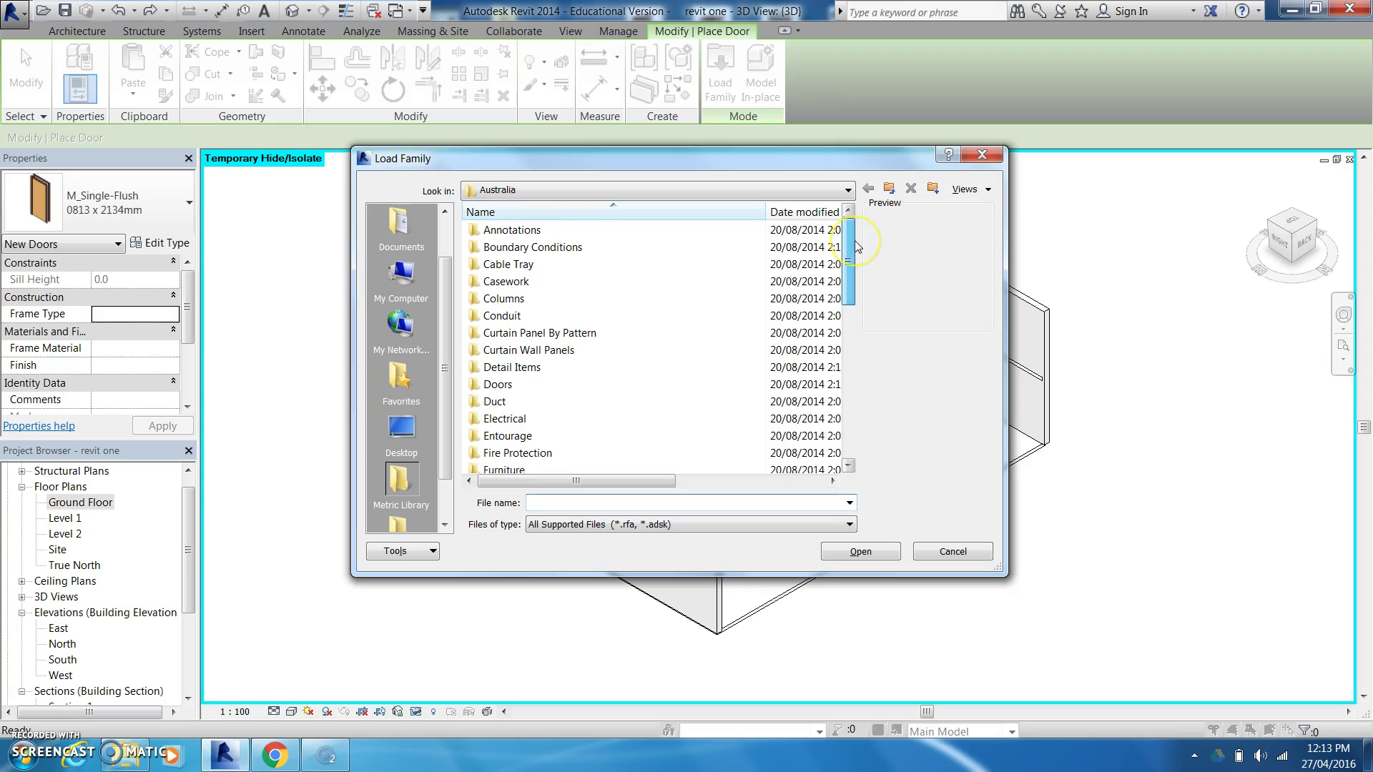
{"action": "double_click", "coordinate": [471, 386]}
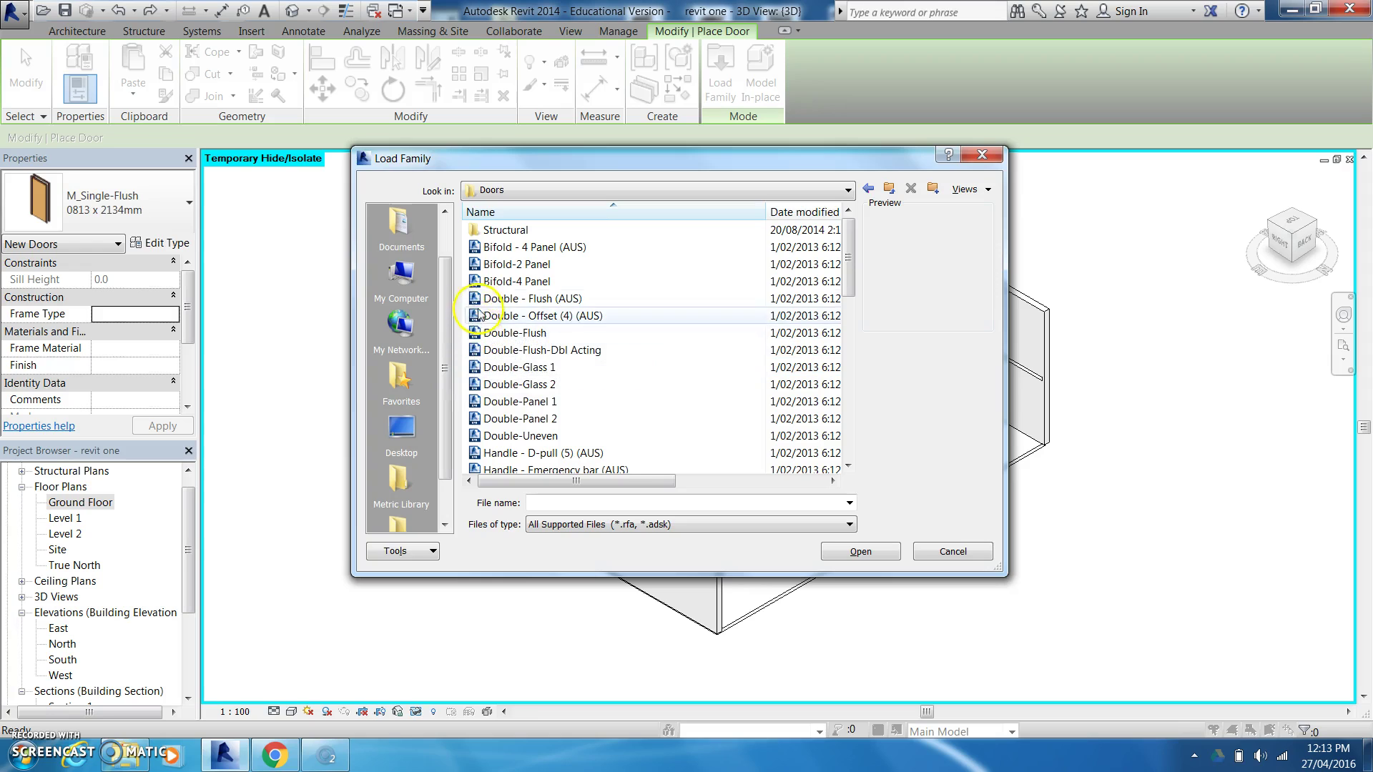
{"action": "left_click", "coordinate": [474, 283]}
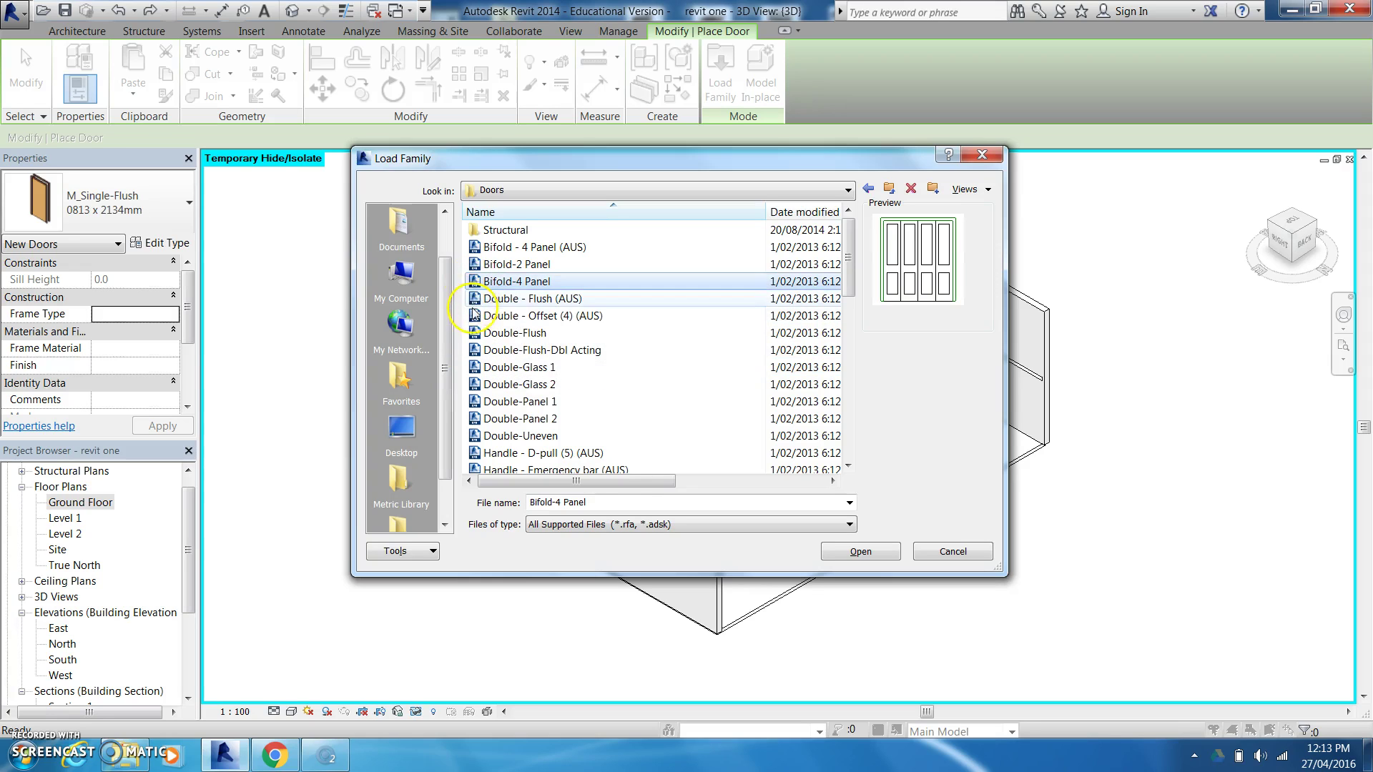
{"action": "left_click", "coordinate": [475, 315]}
{"action": "left_click", "coordinate": [481, 384]}
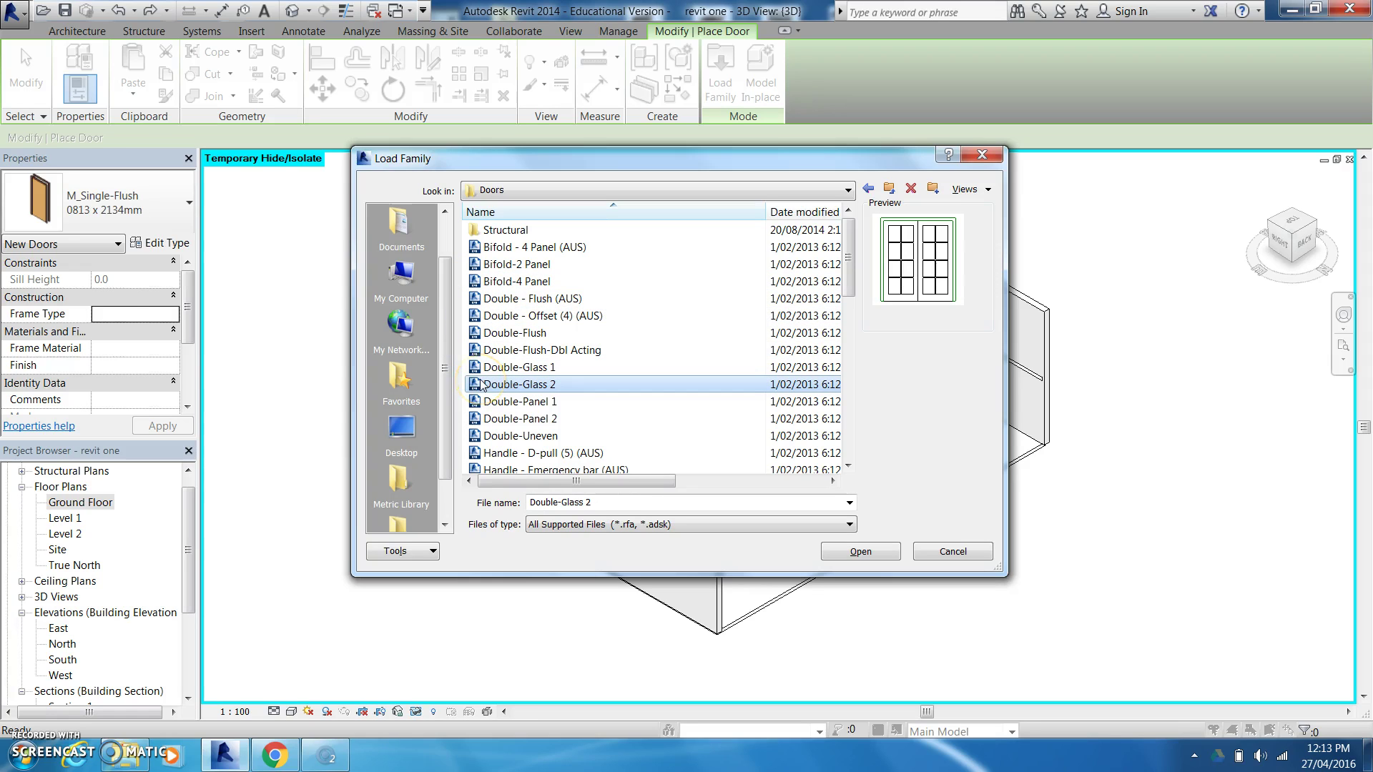
{"action": "left_click", "coordinate": [478, 388]}
{"action": "left_click", "coordinate": [477, 369]}
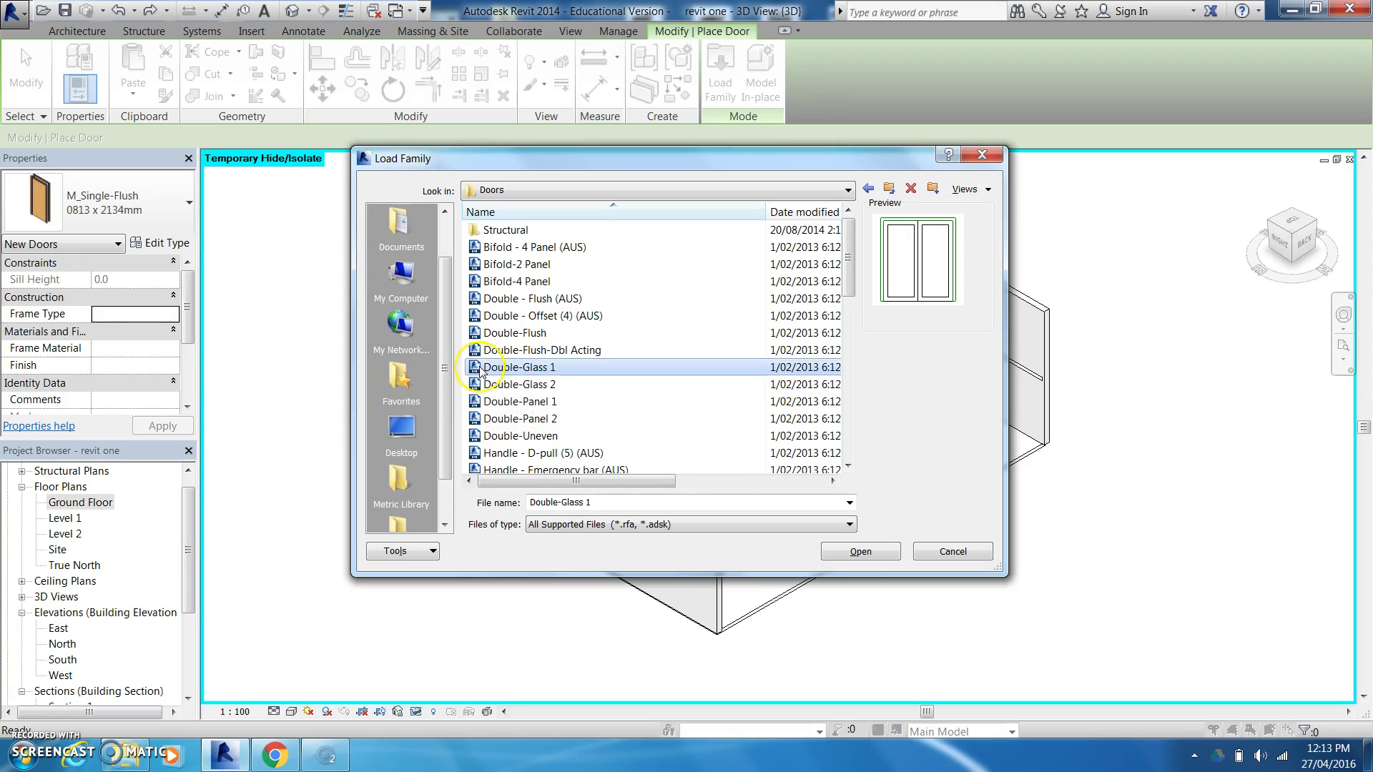
{"action": "left_click", "coordinate": [477, 384]}
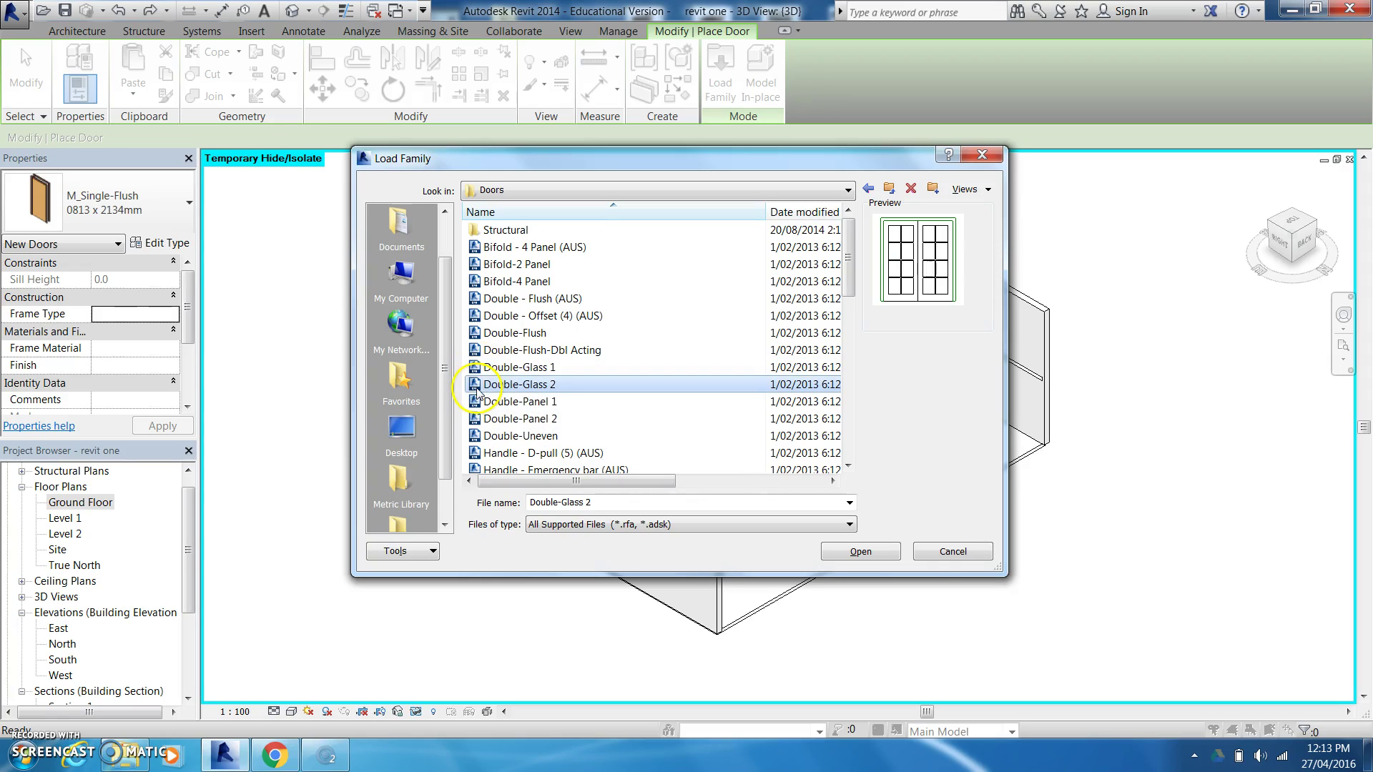
{"action": "left_click", "coordinate": [865, 551]}
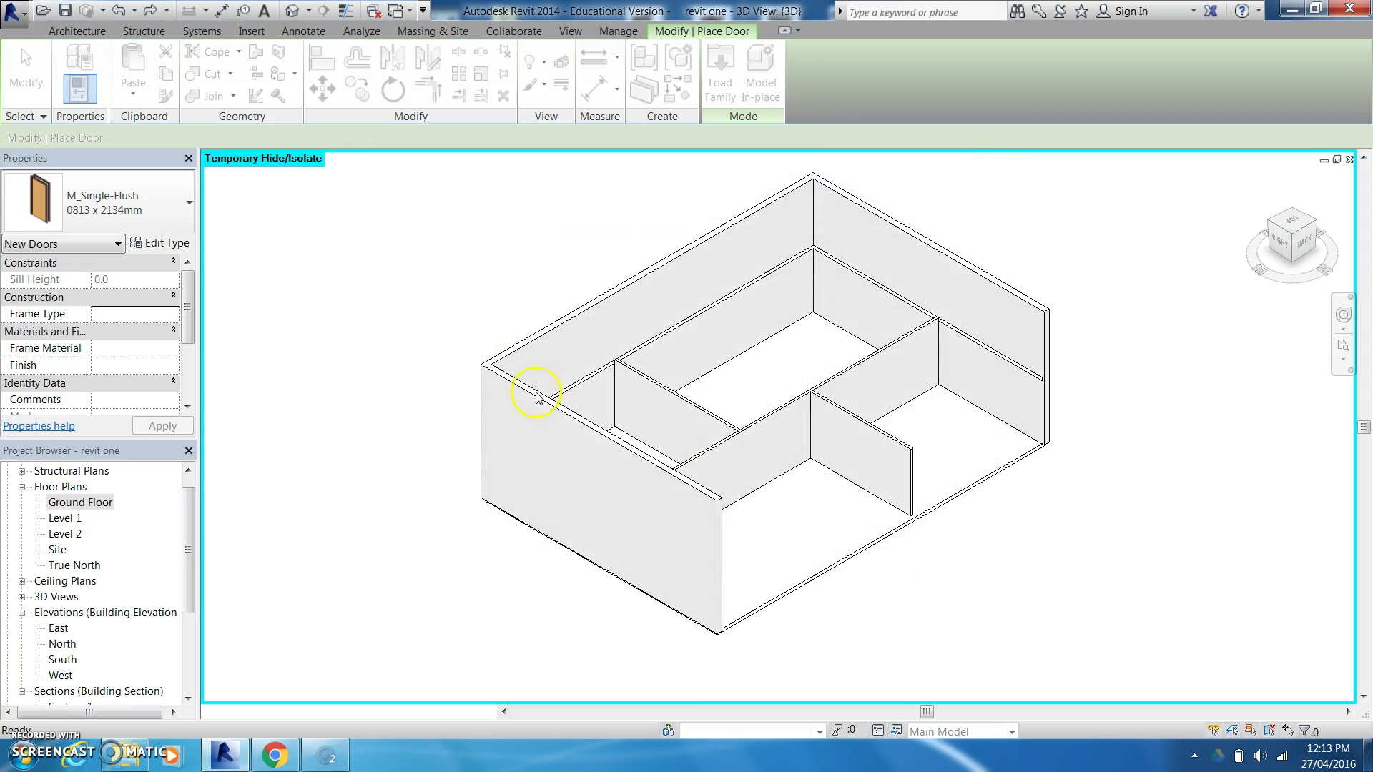
Make Double-Glass 2 1730 x 2032mm the current door type
{"action": "left_click", "coordinate": [170, 206]}
{"action": "left_click", "coordinate": [73, 280]}
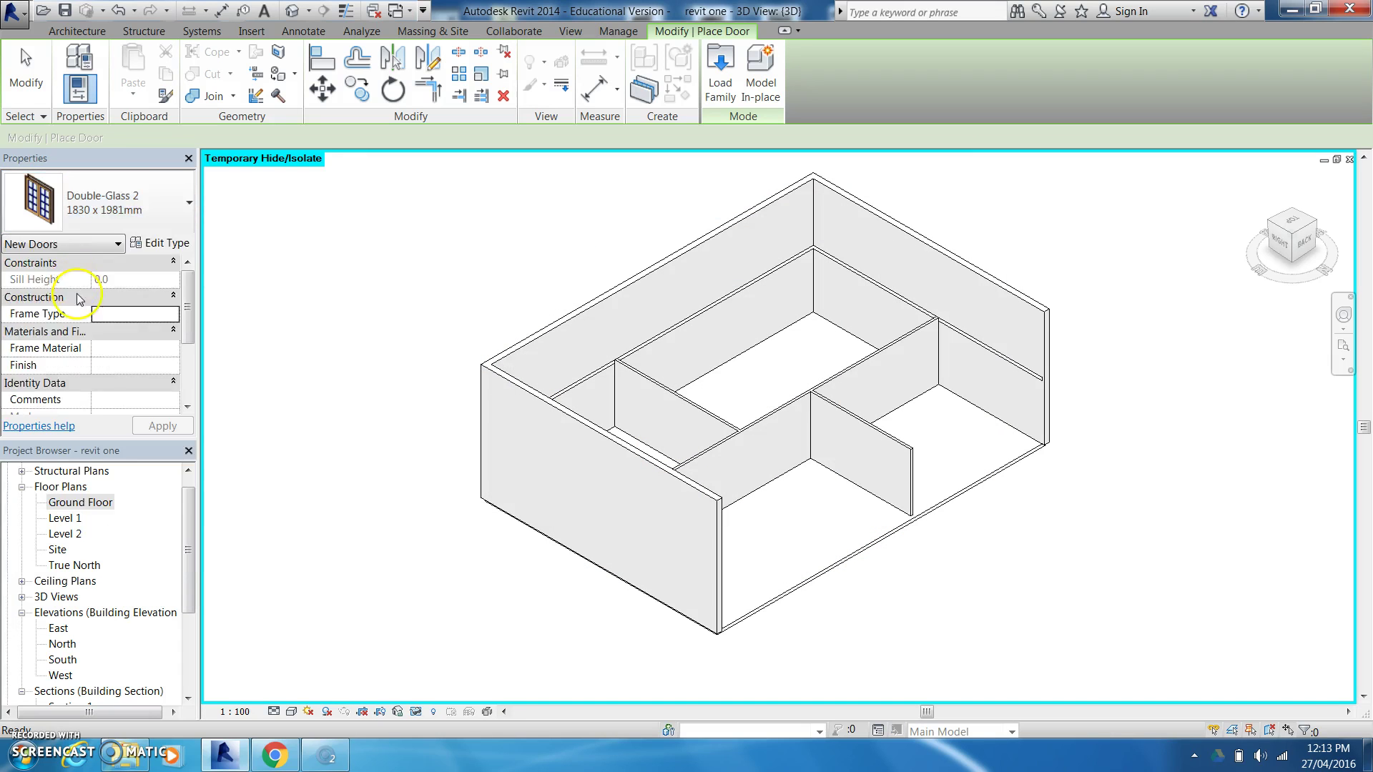
{"action": "left_click", "coordinate": [129, 206]}
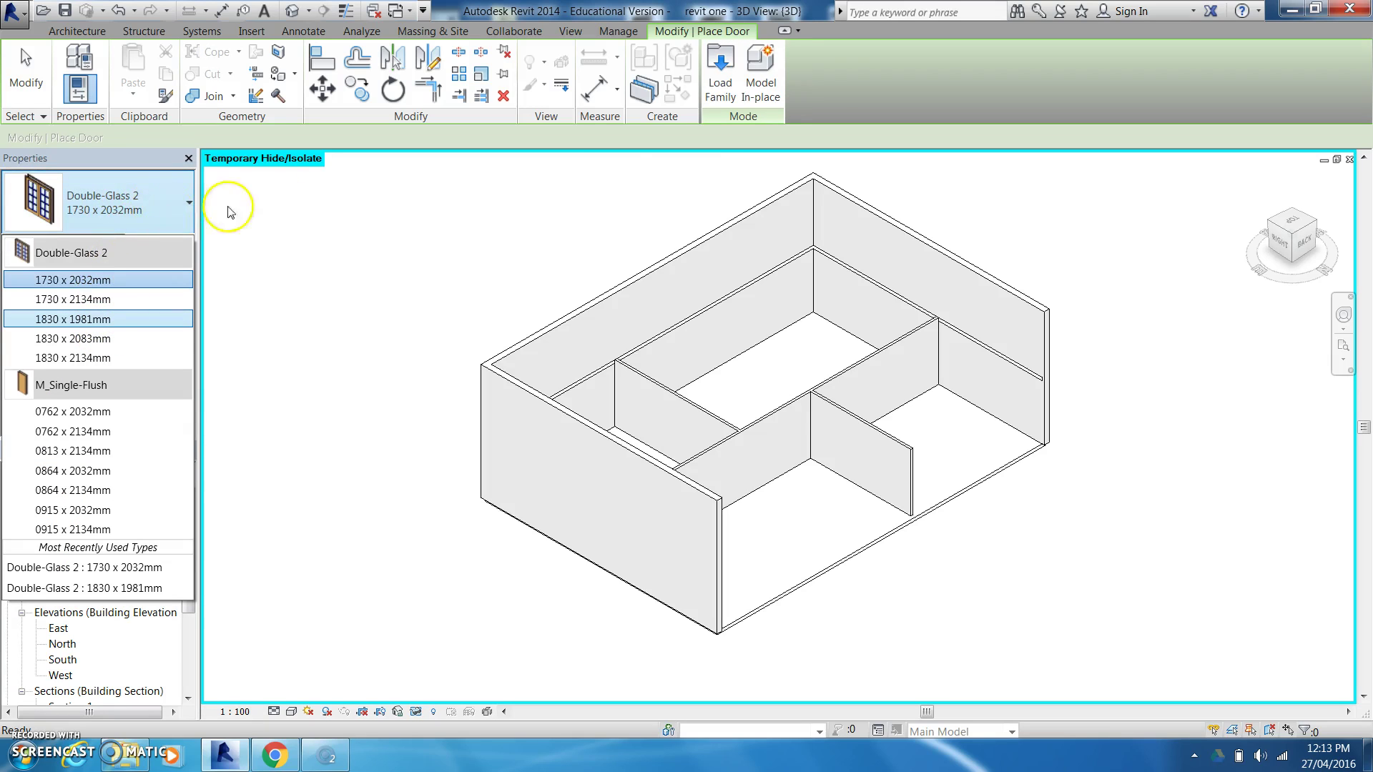
Load the Single-Decorative 1 family from the Doors library folder
{"action": "left_click", "coordinate": [727, 83]}
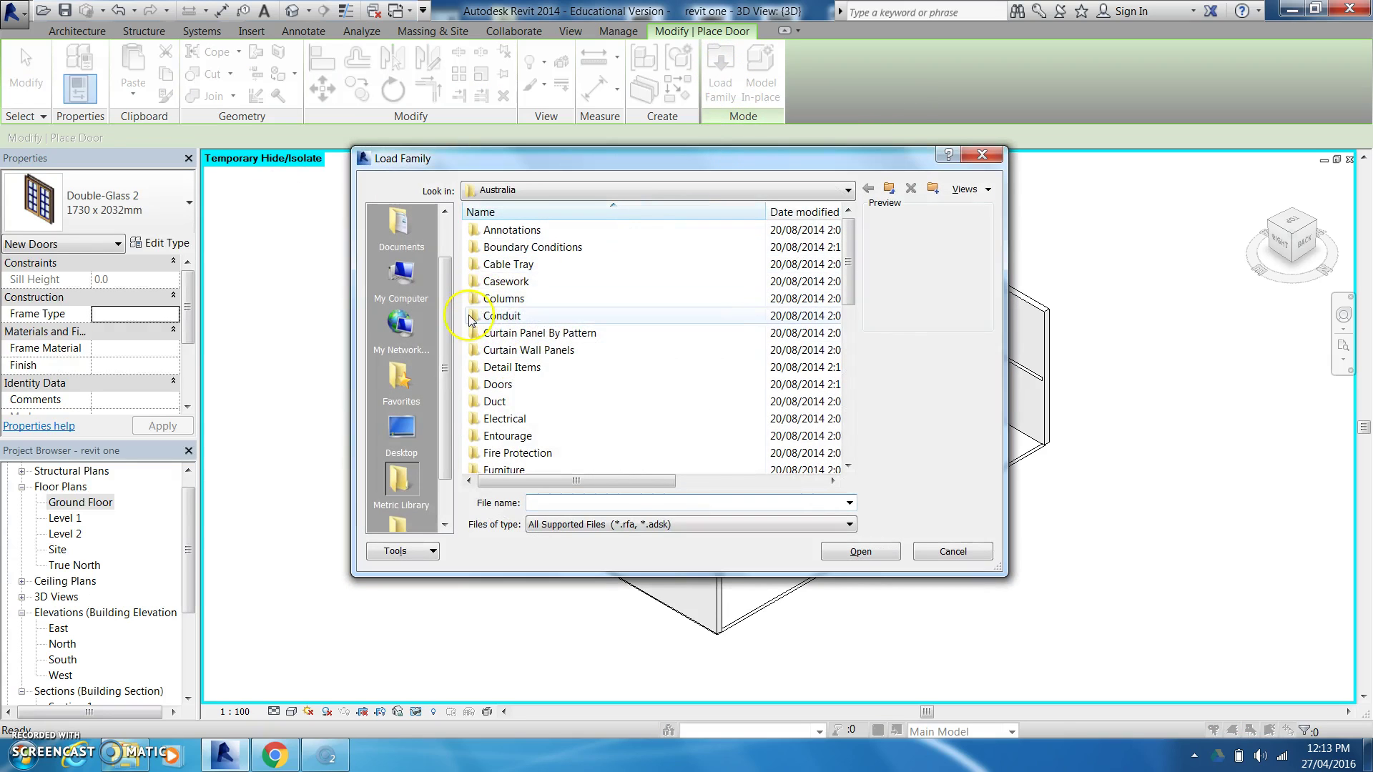
{"action": "left_click", "coordinate": [471, 386]}
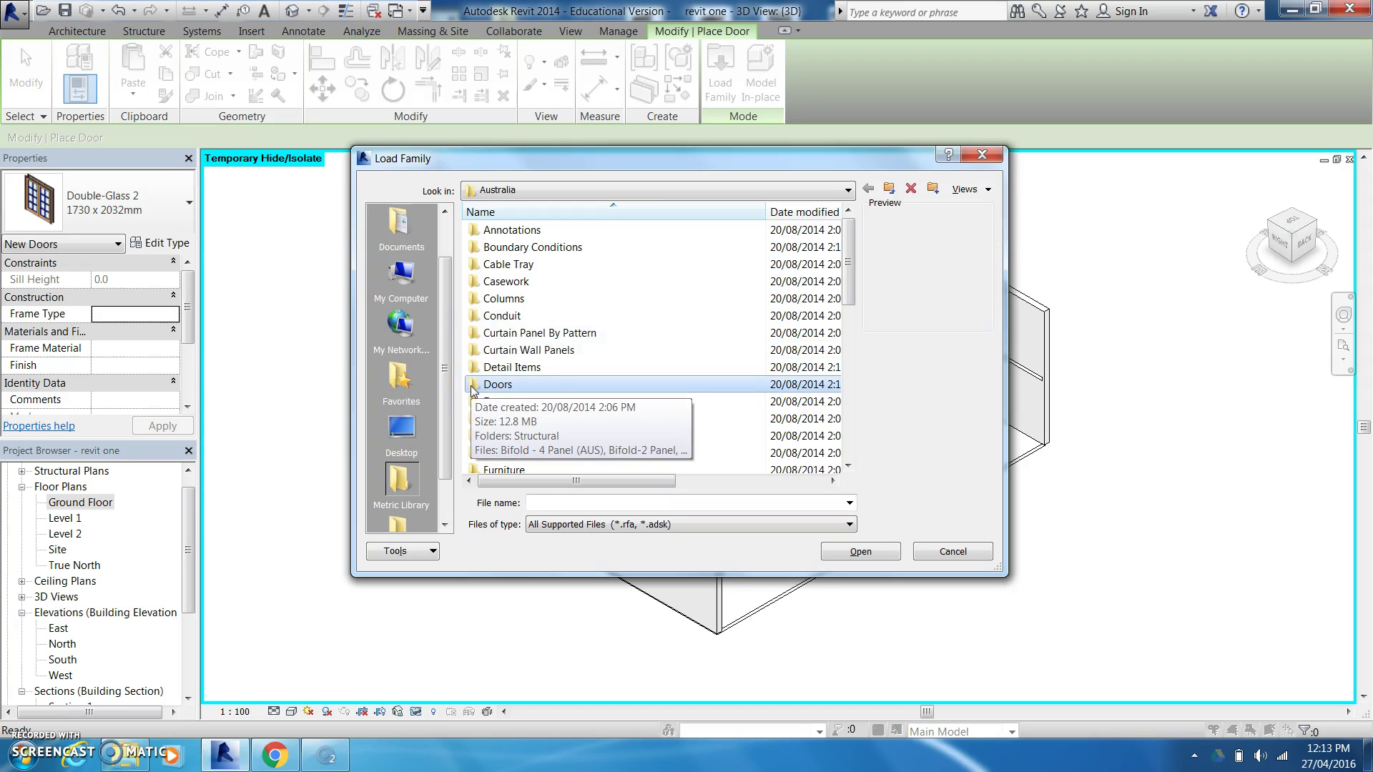
{"action": "double_click", "coordinate": [471, 386]}
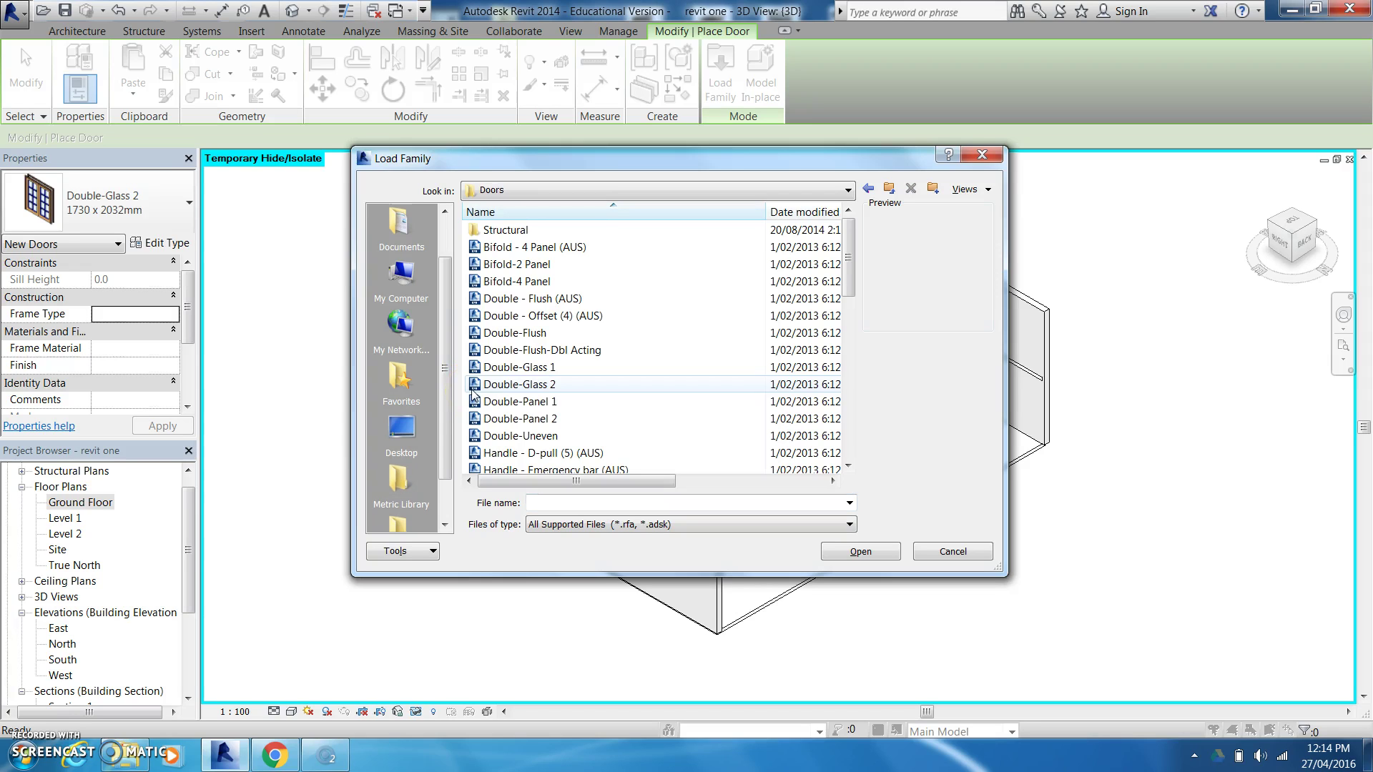
{"action": "scroll", "coordinate": [850, 307], "scroll_direction": "down", "scroll_amount": 3}
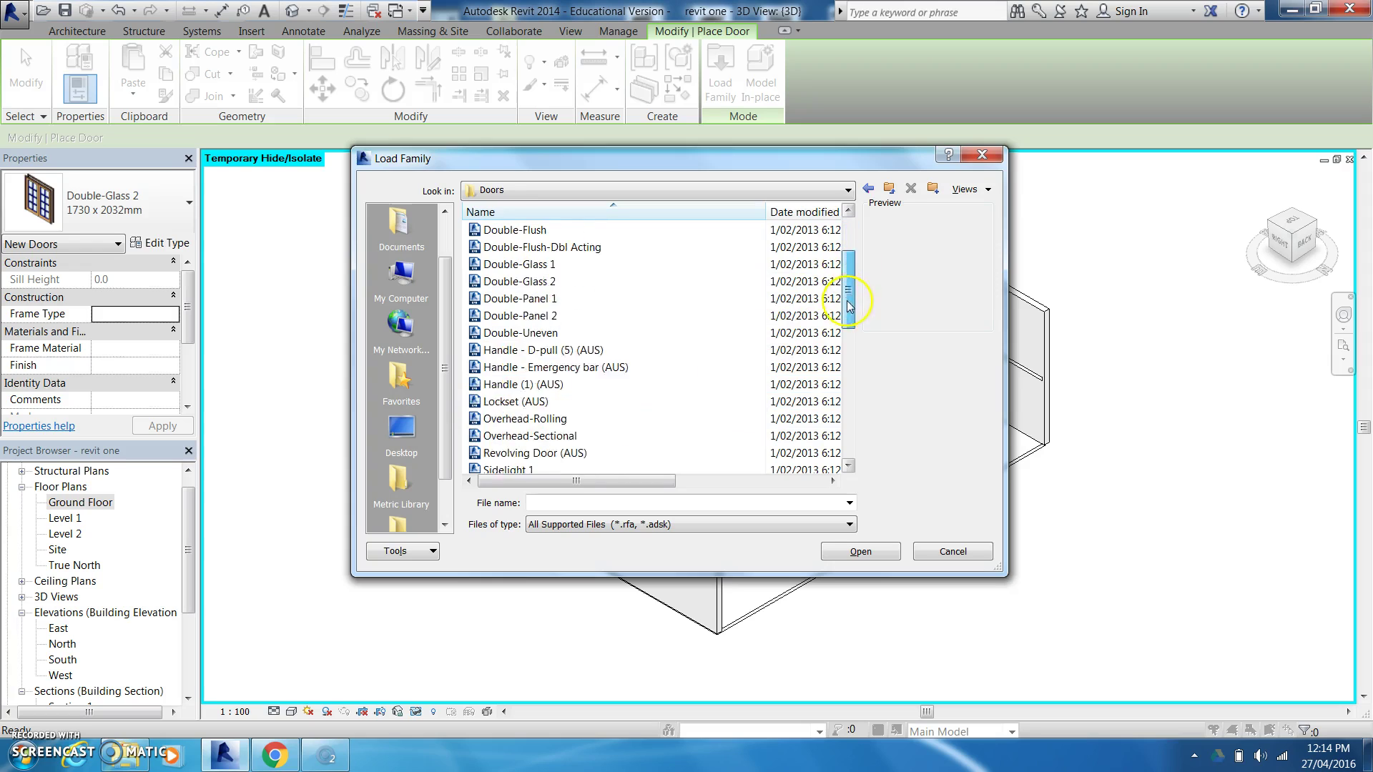
{"action": "left_click_drag", "start_coordinate": [851, 325], "coordinate": [870, 362]}
{"action": "left_click", "coordinate": [476, 385]}
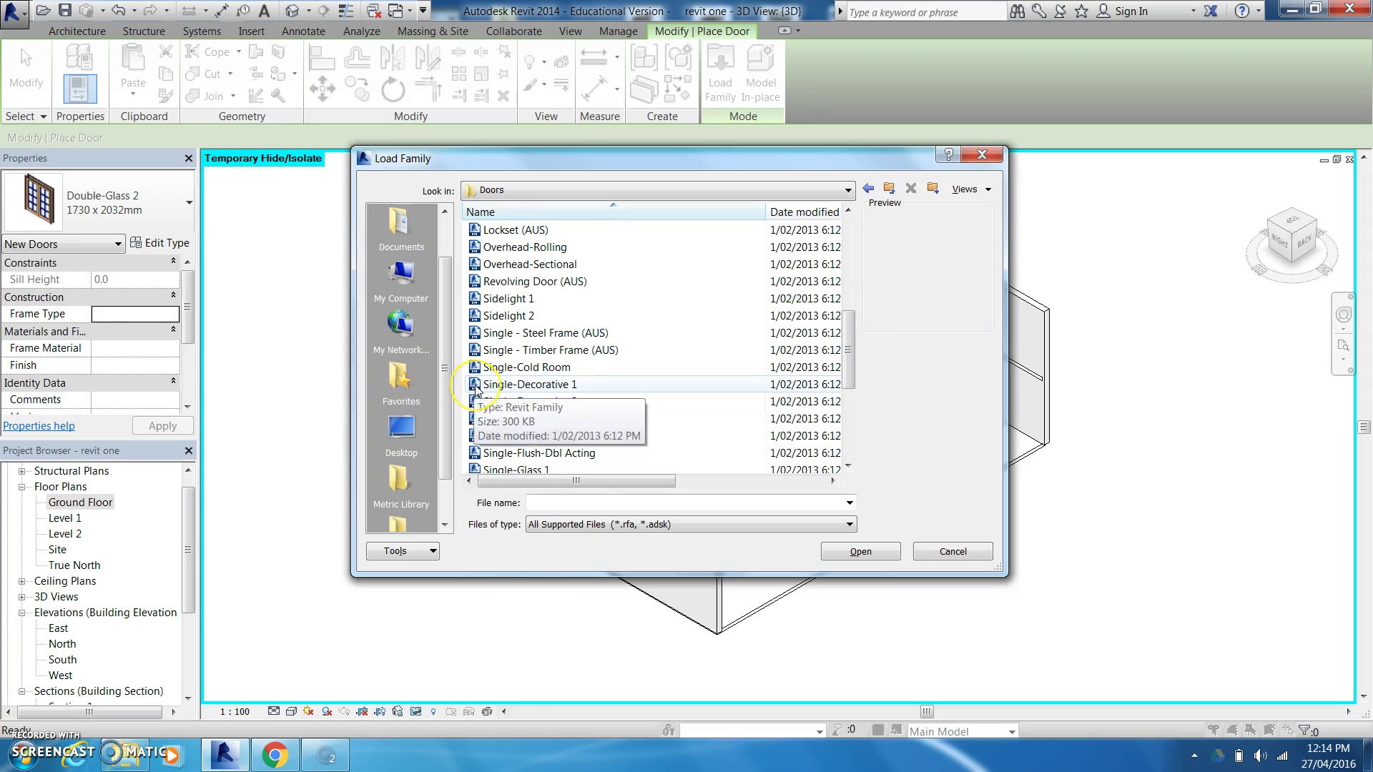
{"action": "left_click", "coordinate": [860, 551]}
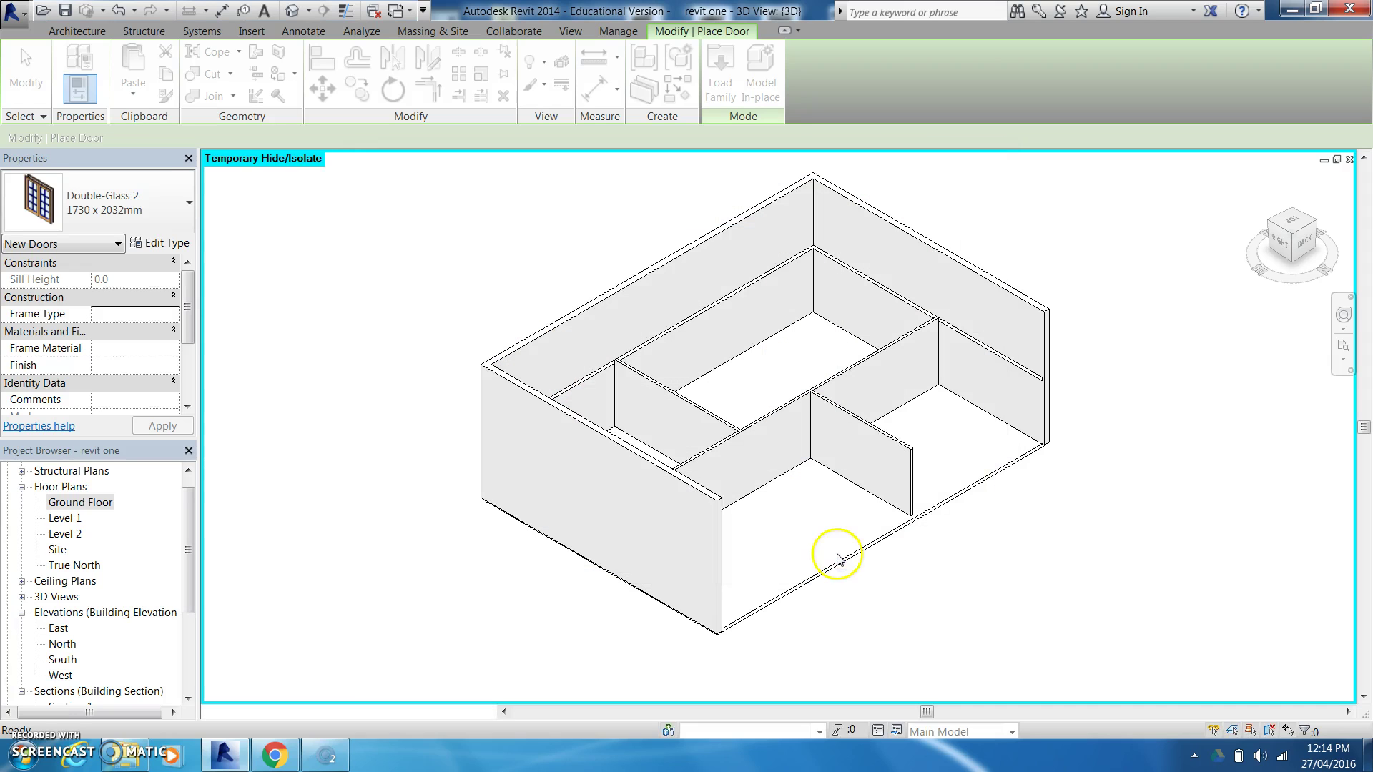
Set the current door type to Single-Decorative 1 : 0813 x 2134mm
{"action": "left_click", "coordinate": [128, 207]}
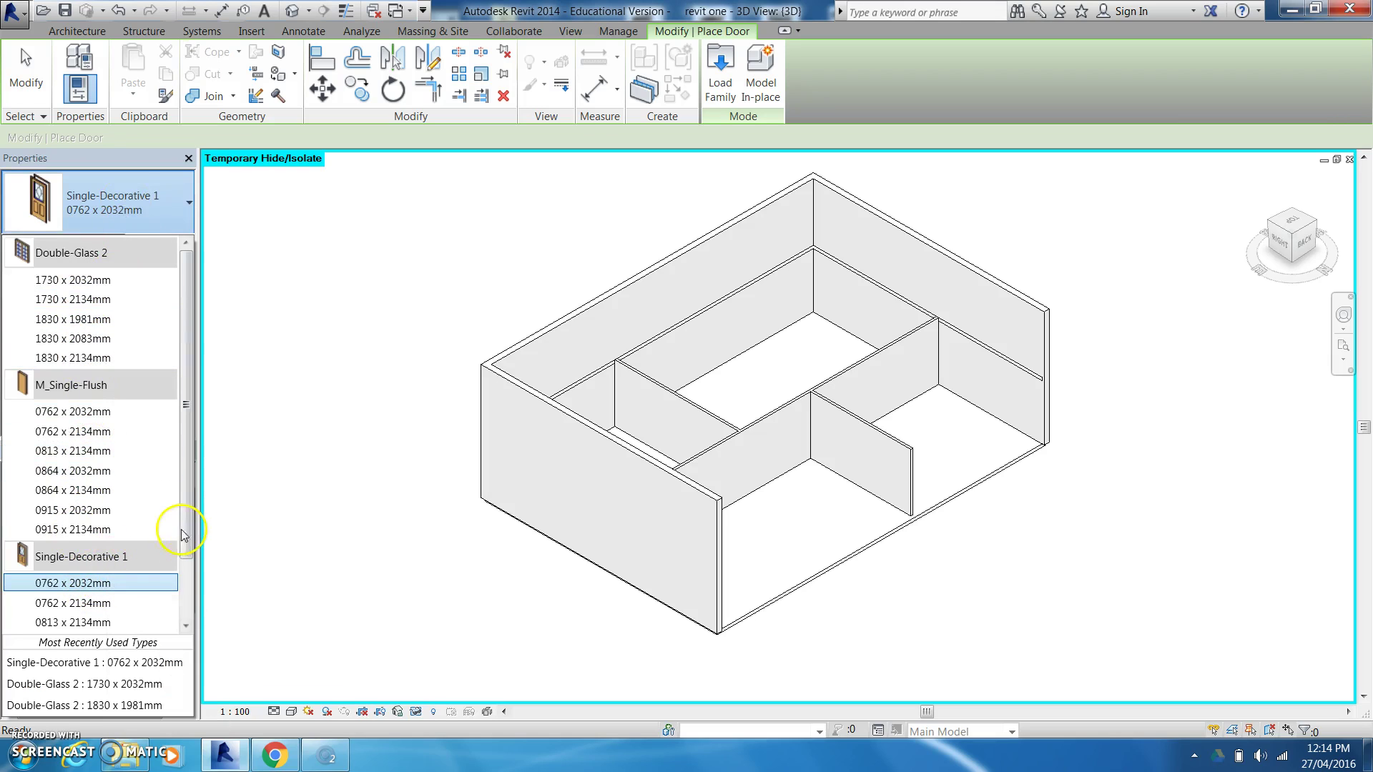
{"action": "mouse_move", "coordinate": [184, 527]}
{"action": "left_mouse_down"}
{"action": "mouse_move", "coordinate": [196, 581]}
{"action": "mouse_move", "coordinate": [203, 533]}
{"action": "left_mouse_up"}
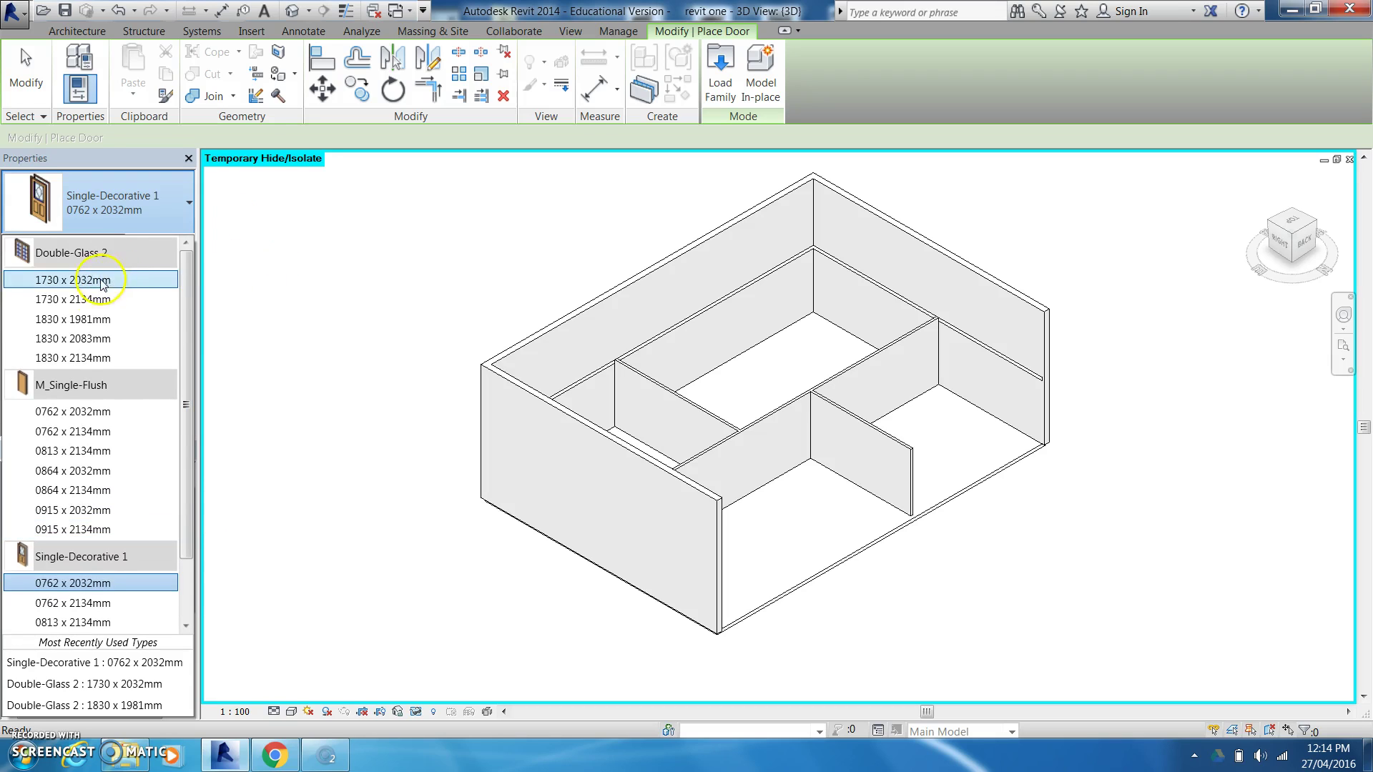
{"action": "mouse_move", "coordinate": [115, 457]}
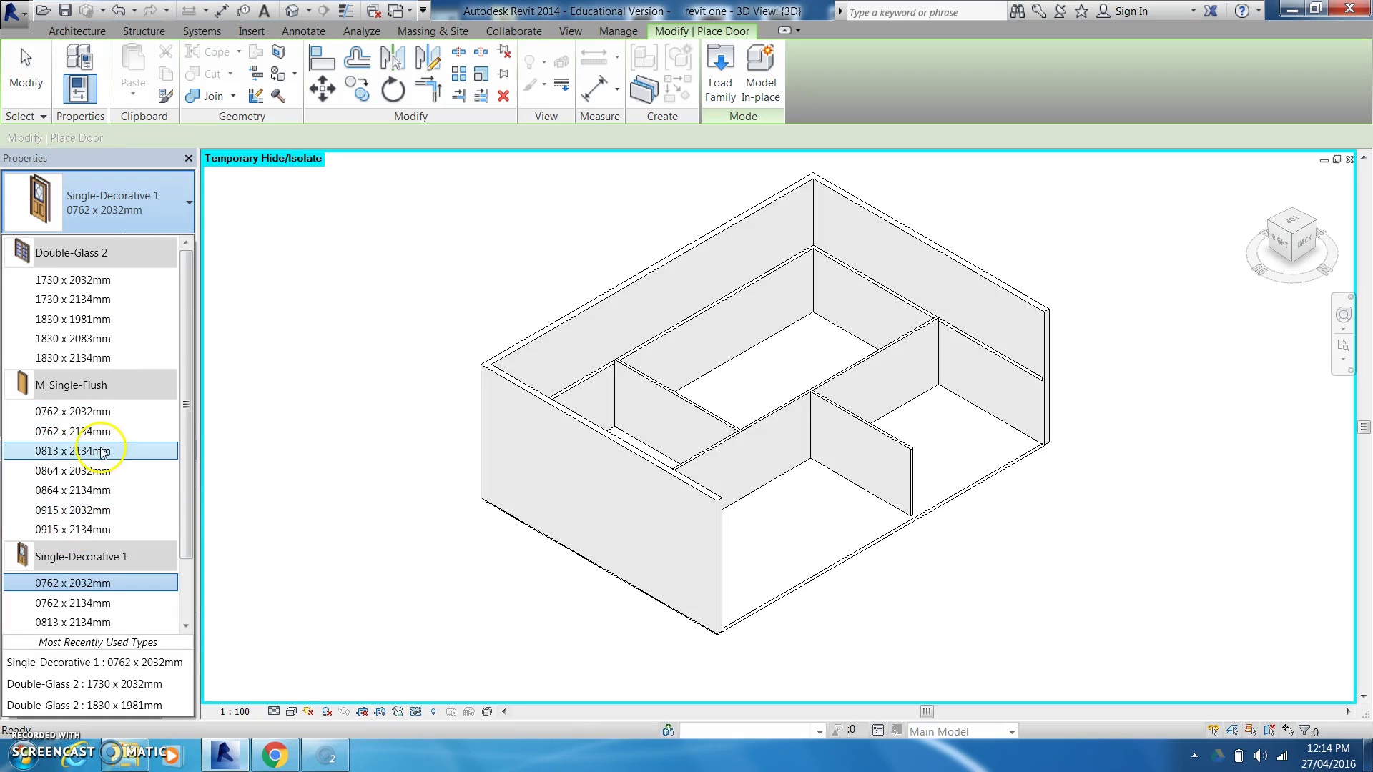
{"action": "left_click", "coordinate": [103, 451]}
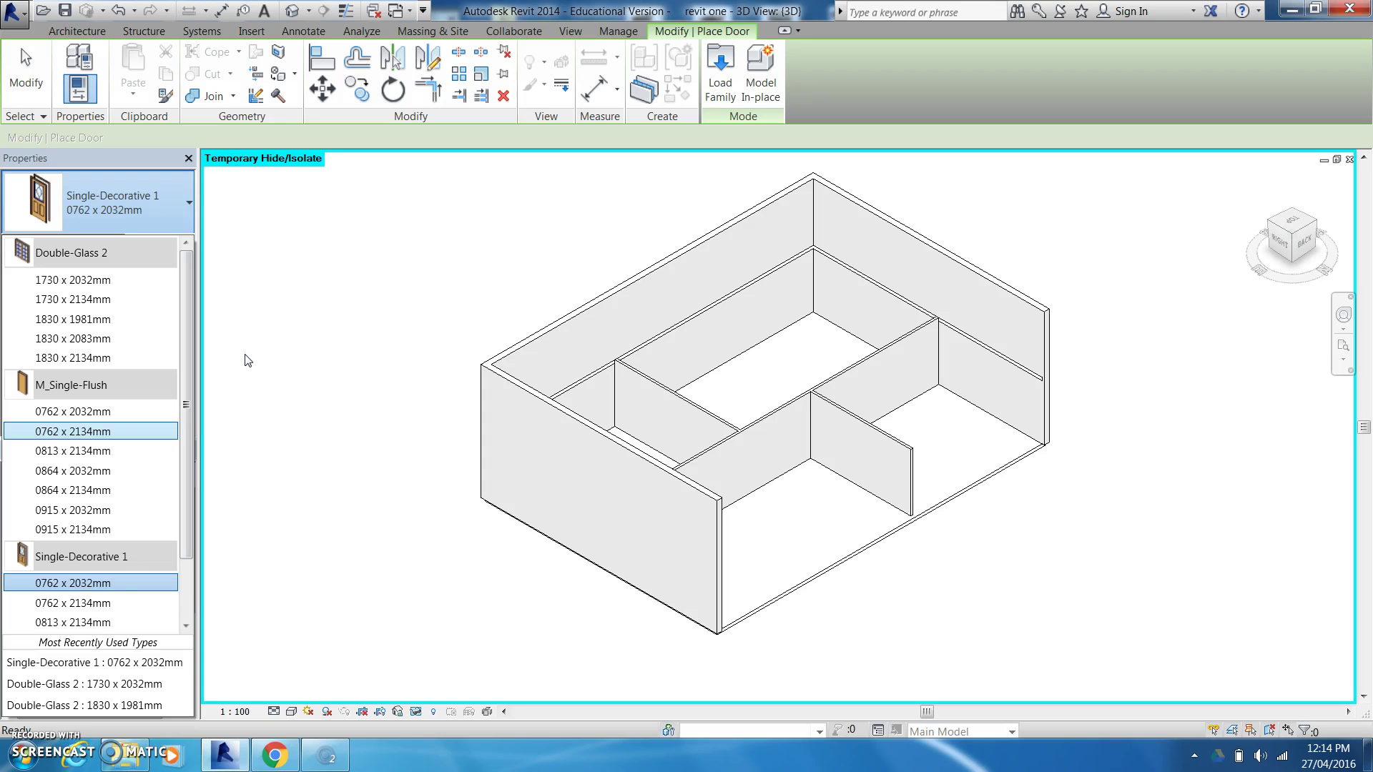
{"action": "left_click", "coordinate": [239, 322]}
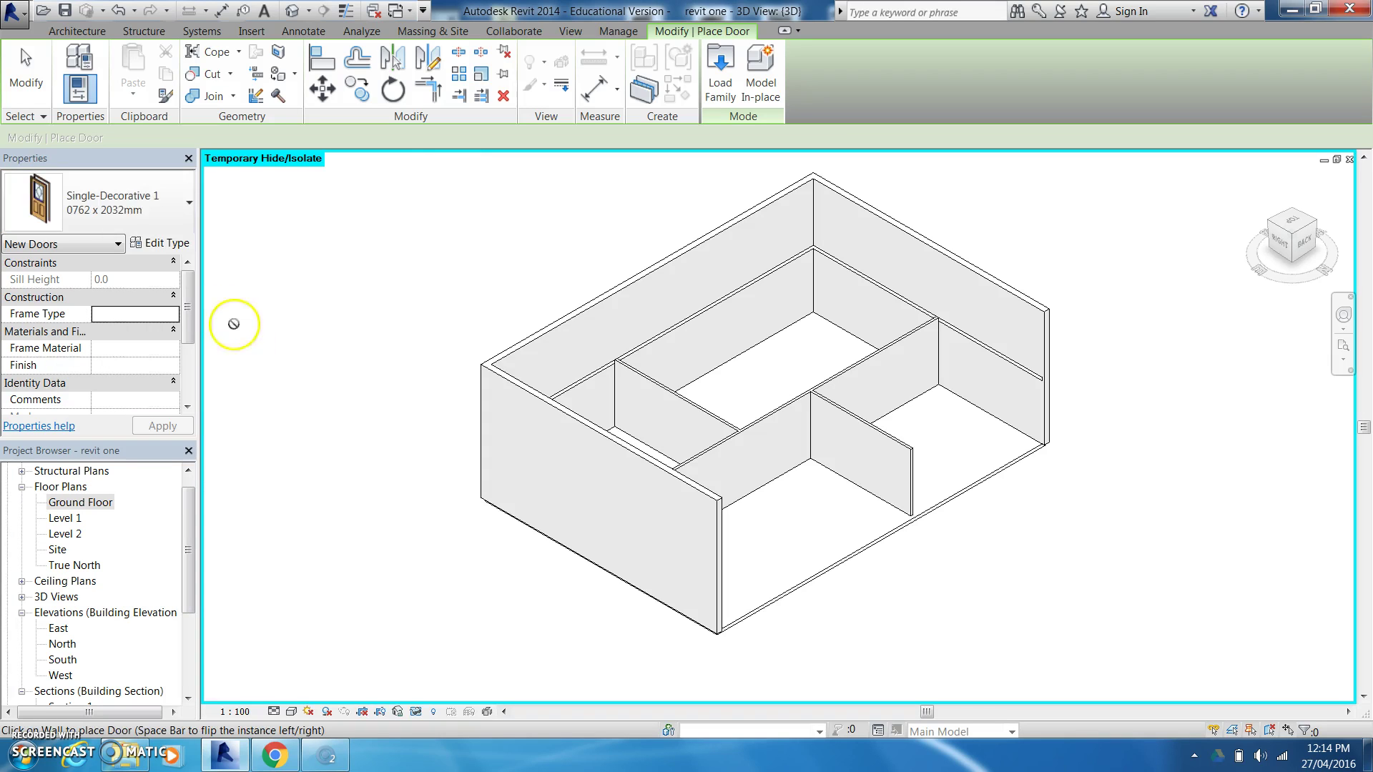
{"action": "left_click", "coordinate": [143, 216]}
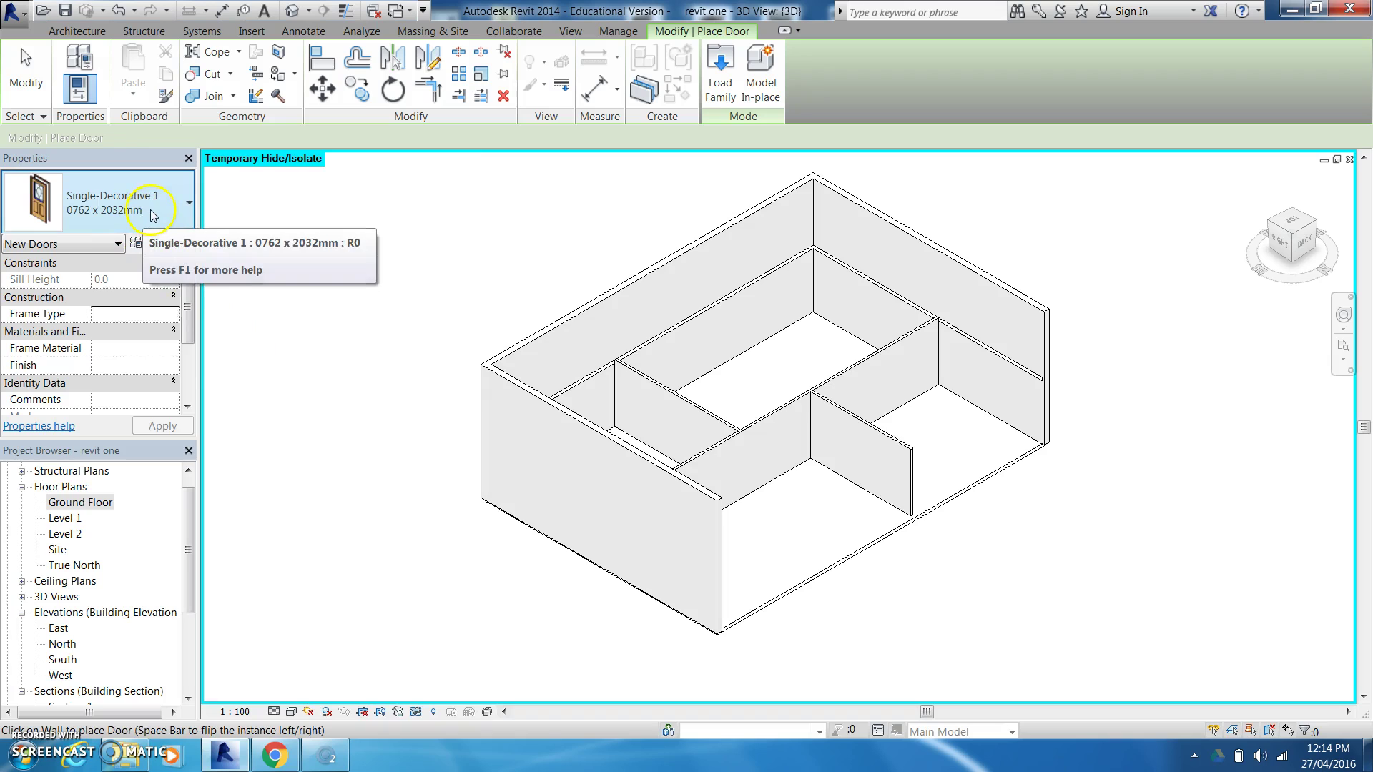
{"action": "left_click", "coordinate": [146, 223]}
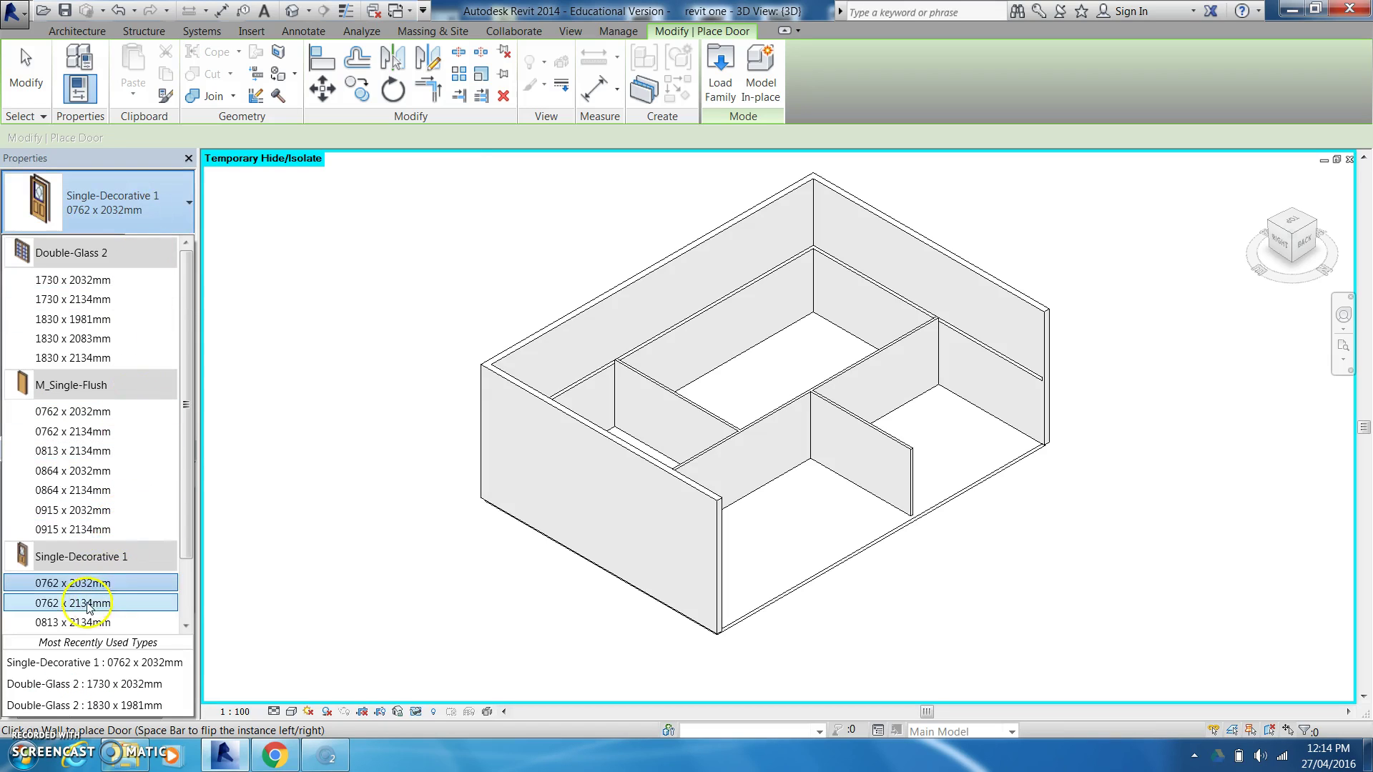
{"action": "left_click", "coordinate": [90, 622]}
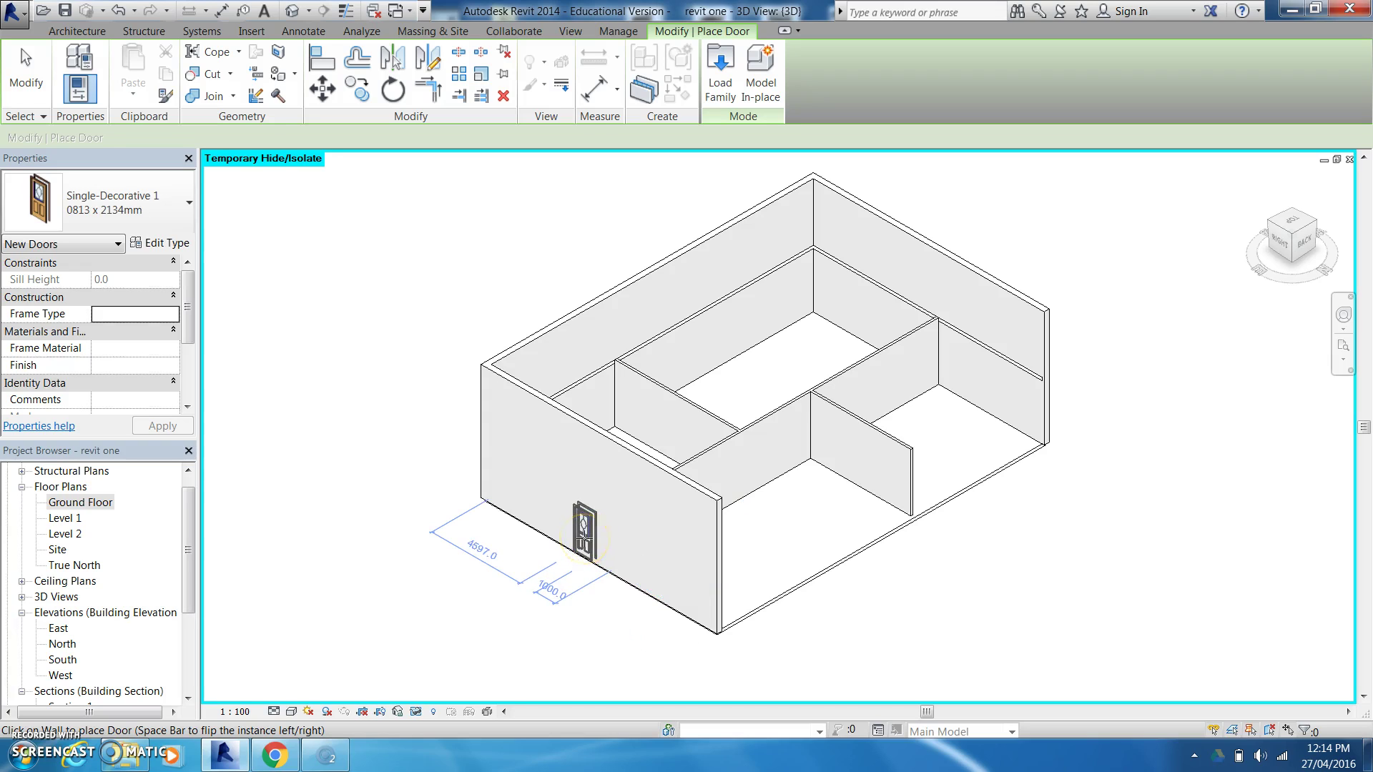
Place the door in the front wall, then flip the Ground Floor right-wall door's facing and hand
{"action": "left_click", "coordinate": [584, 533]}
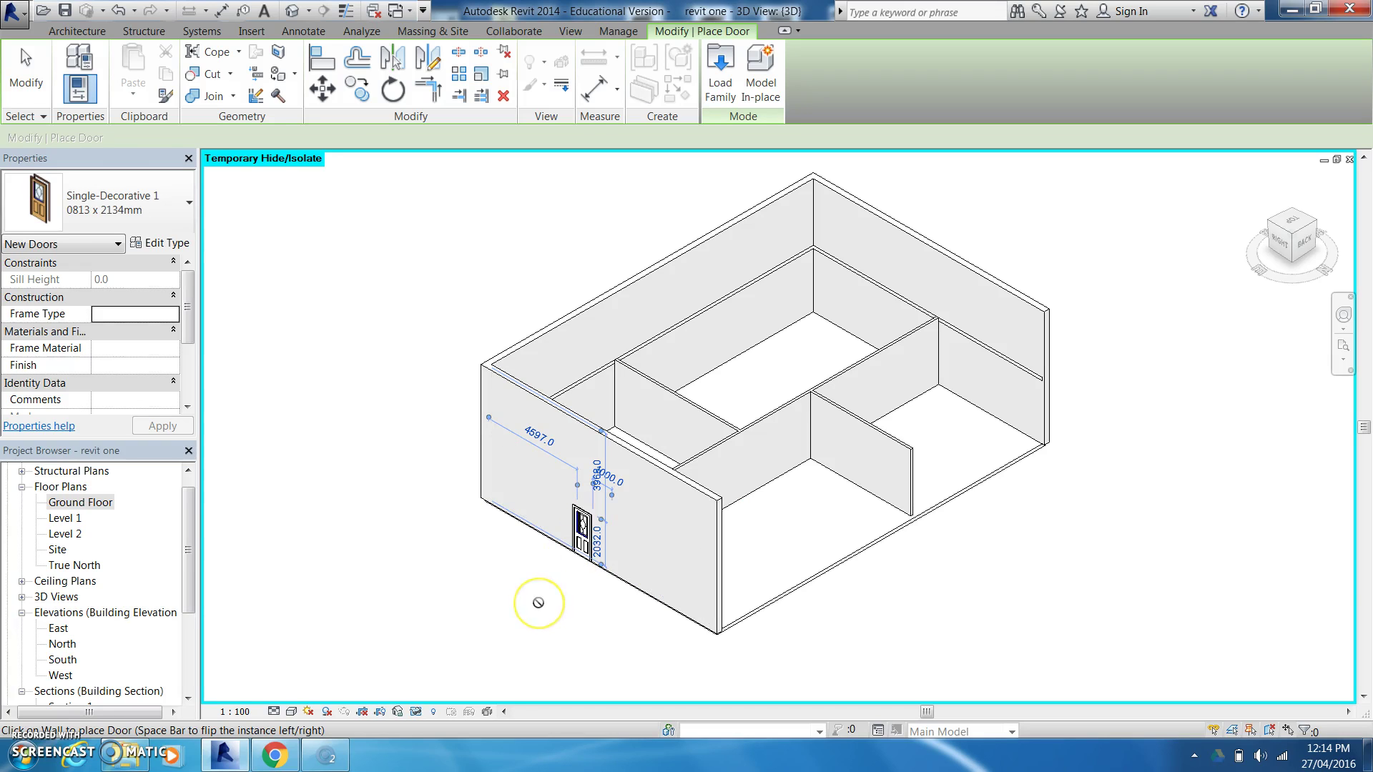
{"action": "double_click", "coordinate": [57, 506]}
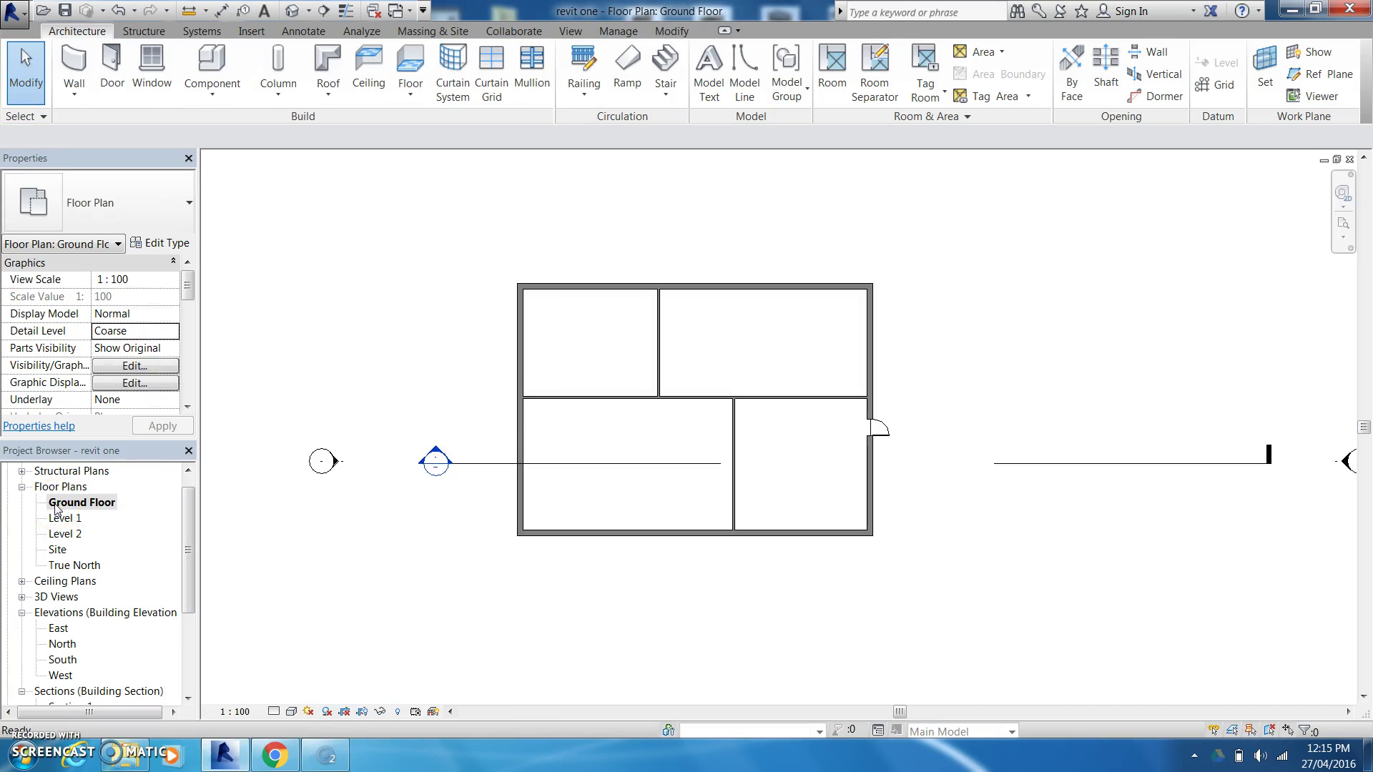
{"action": "left_click", "coordinate": [883, 436]}
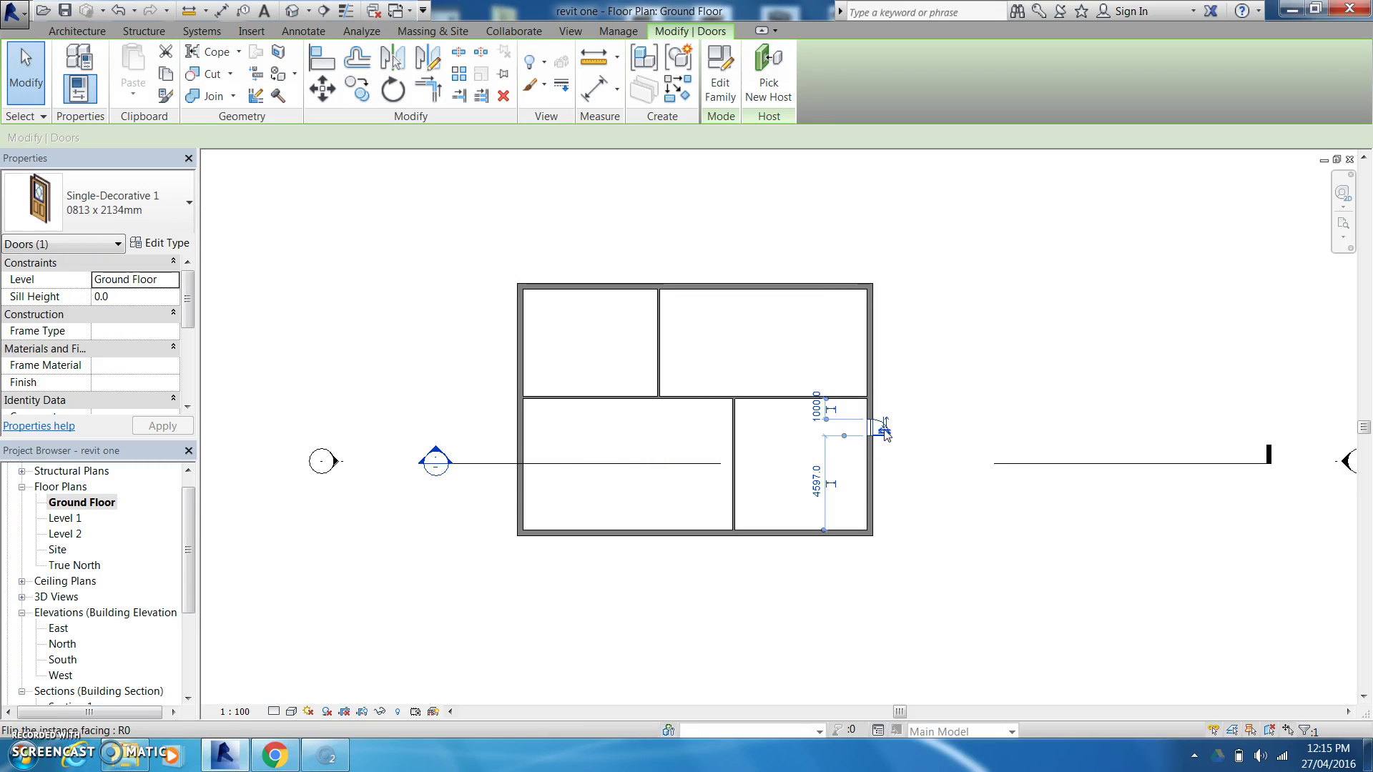
{"action": "left_click", "coordinate": [885, 432]}
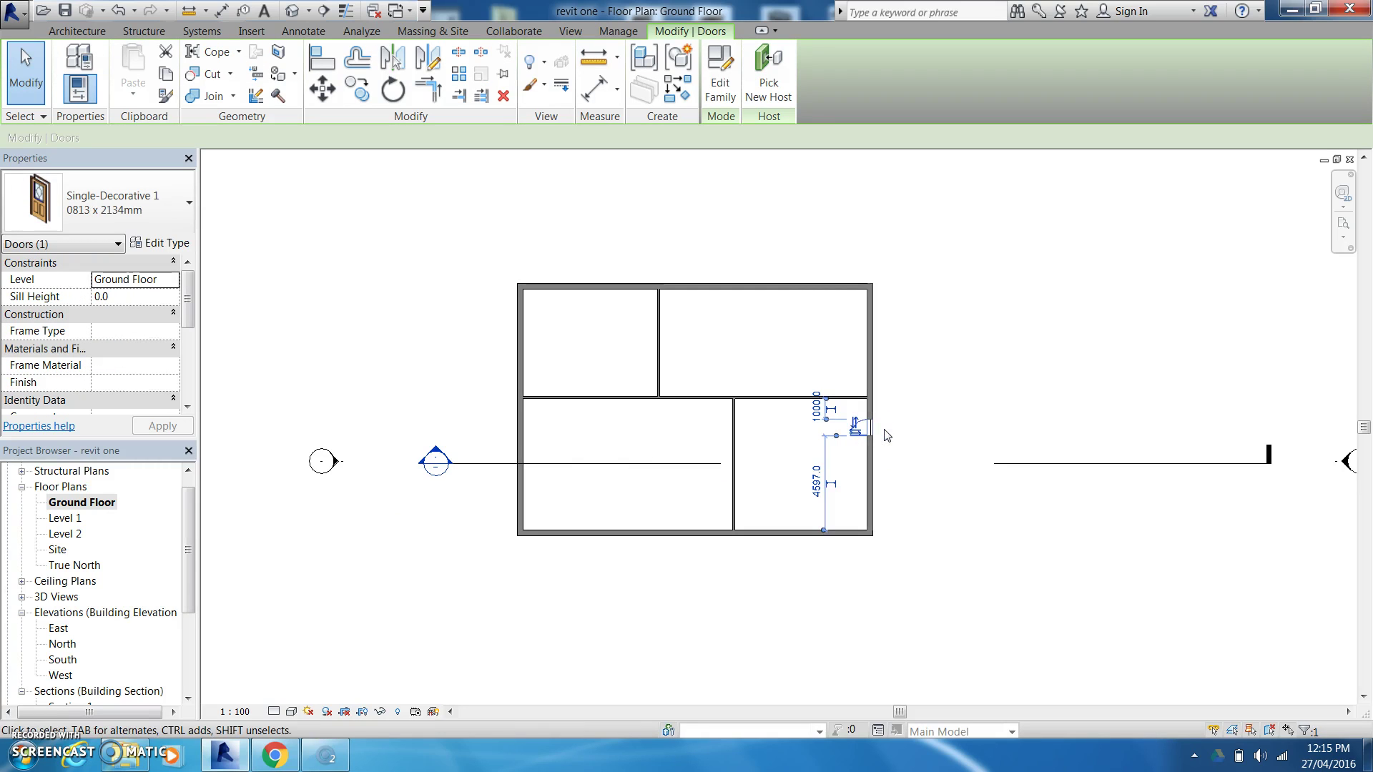
{"action": "left_click", "coordinate": [855, 427]}
{"action": "left_click", "coordinate": [855, 427]}
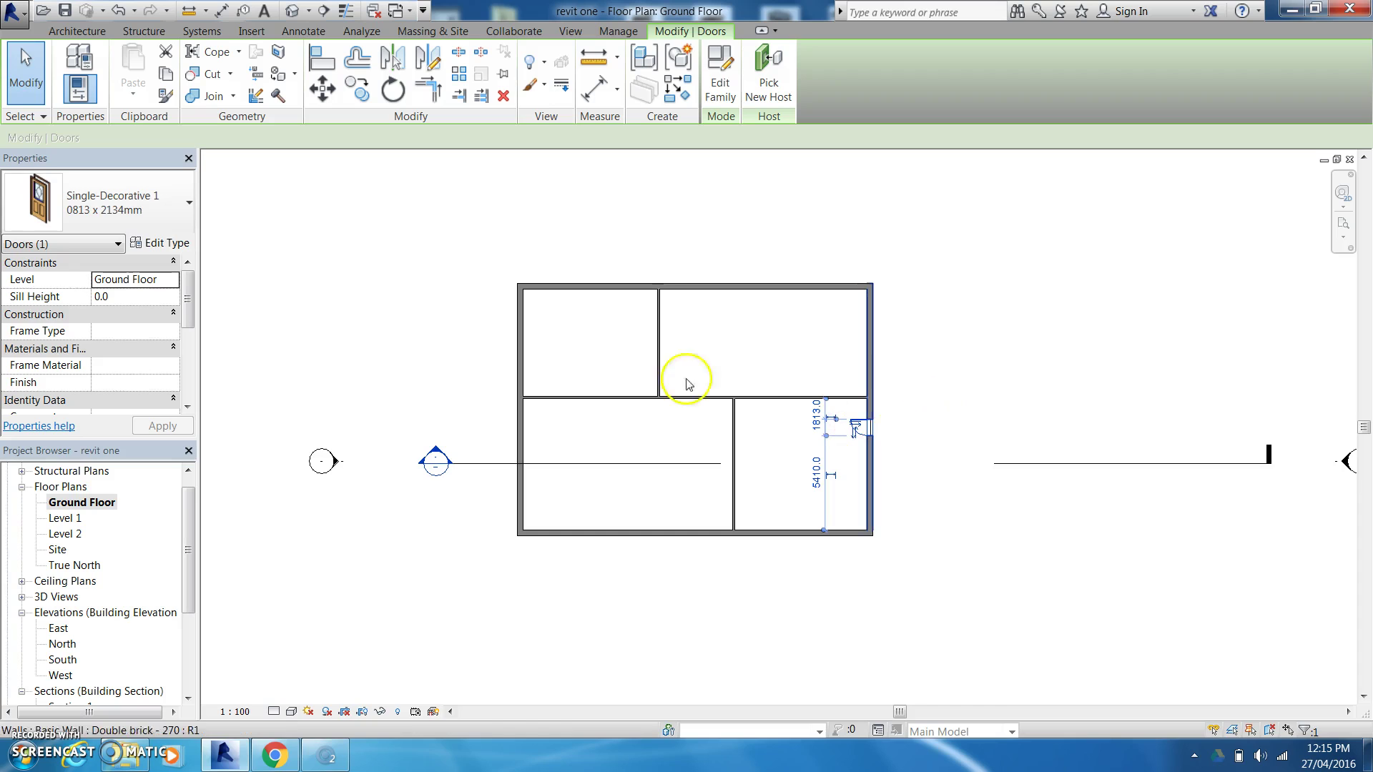
Resume door placement with DR using the M_Single-Flush 0813 x 2134mm type
{"action": "key", "text": "d"}
{"action": "key", "text": "r"}
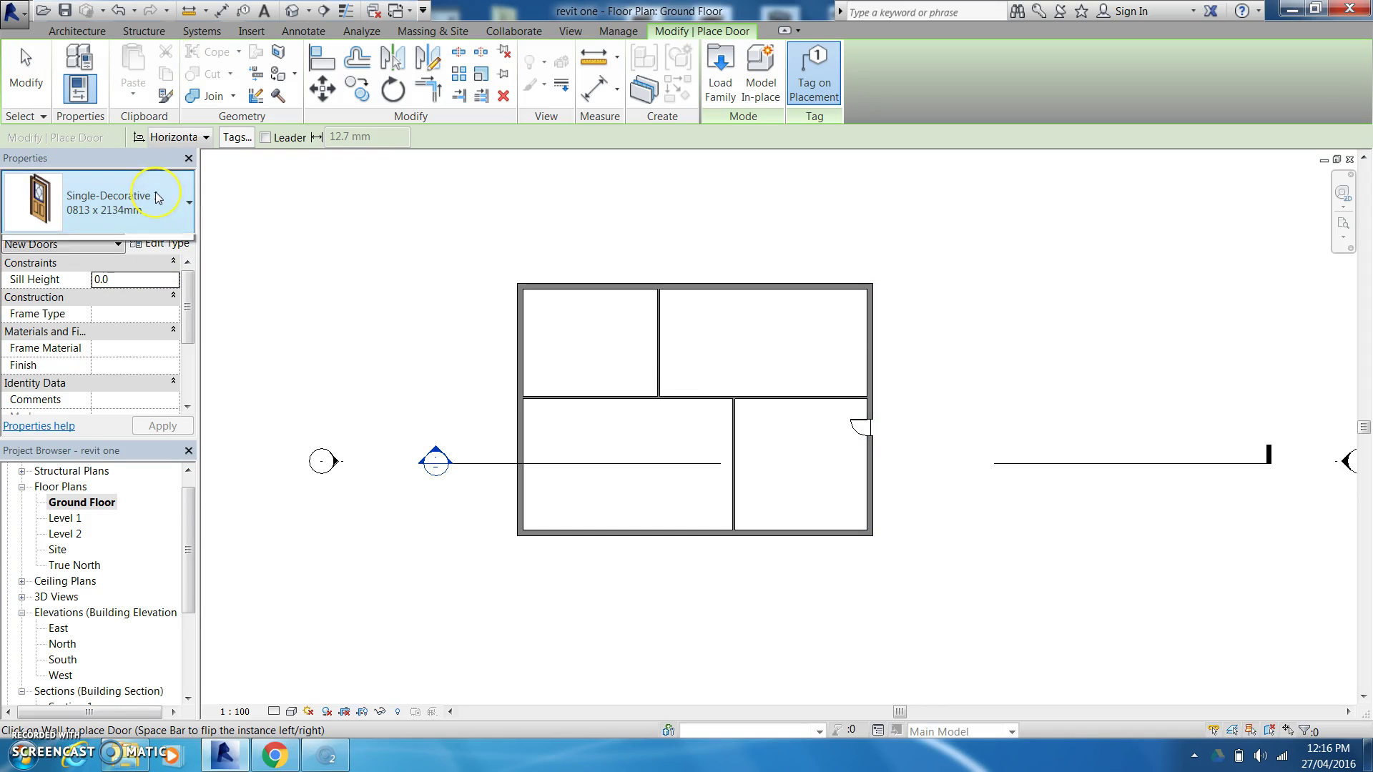
{"action": "left_click", "coordinate": [158, 198]}
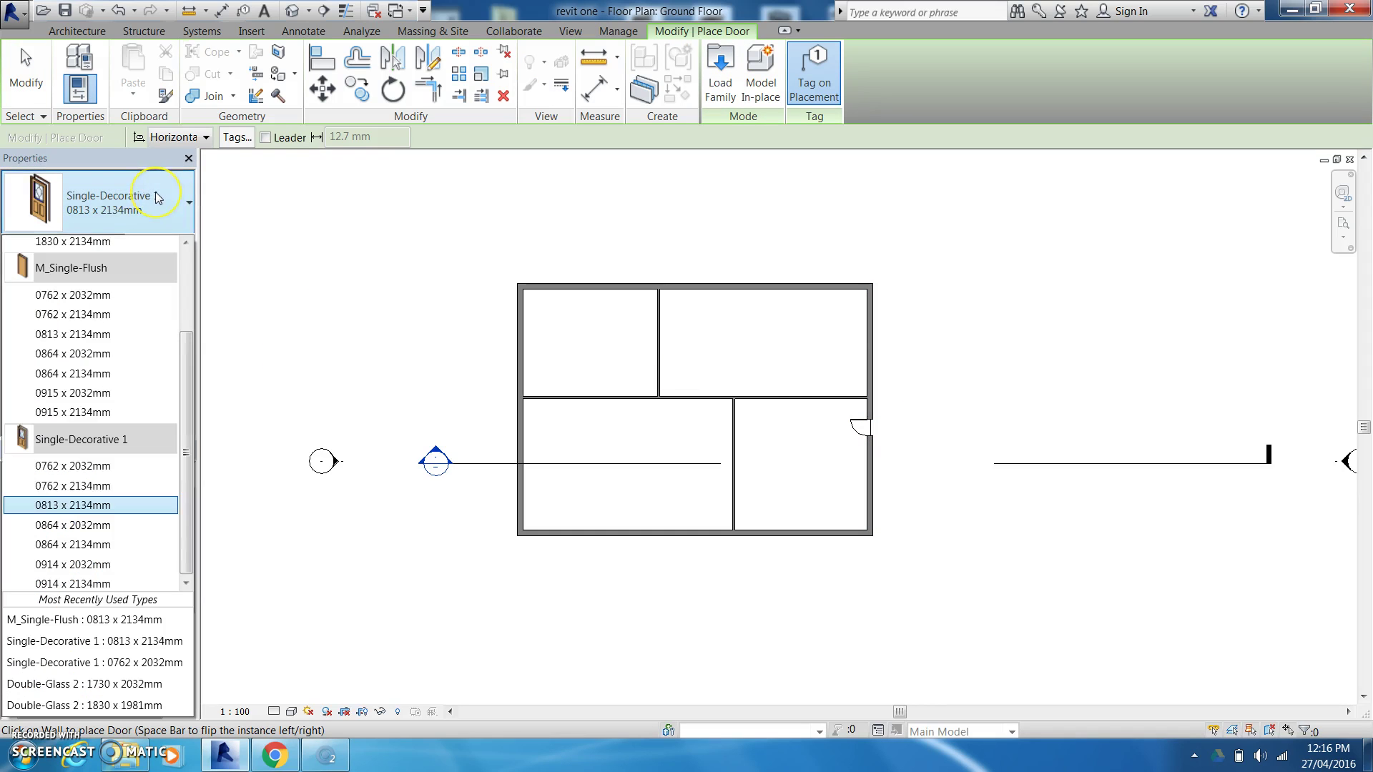
{"action": "left_click", "coordinate": [91, 337]}
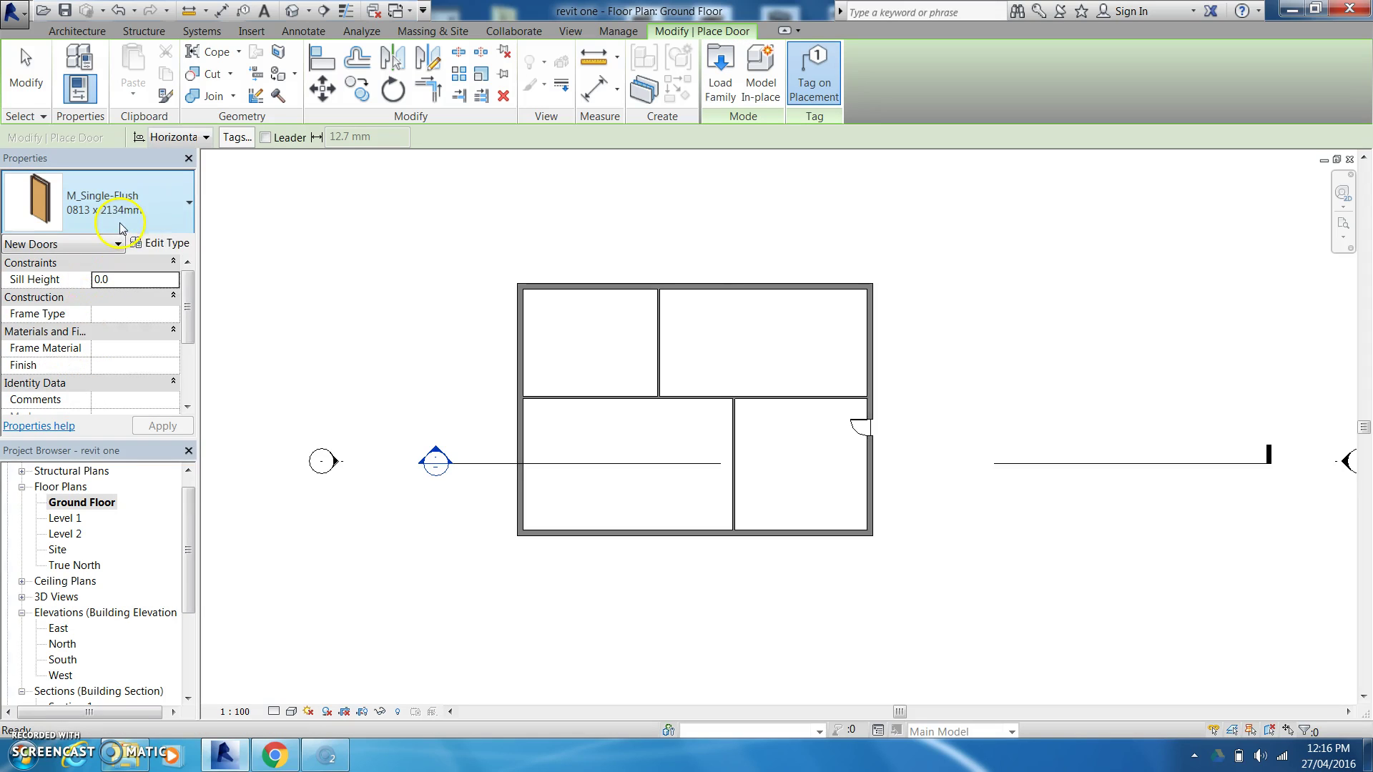
{"action": "left_click", "coordinate": [184, 208]}
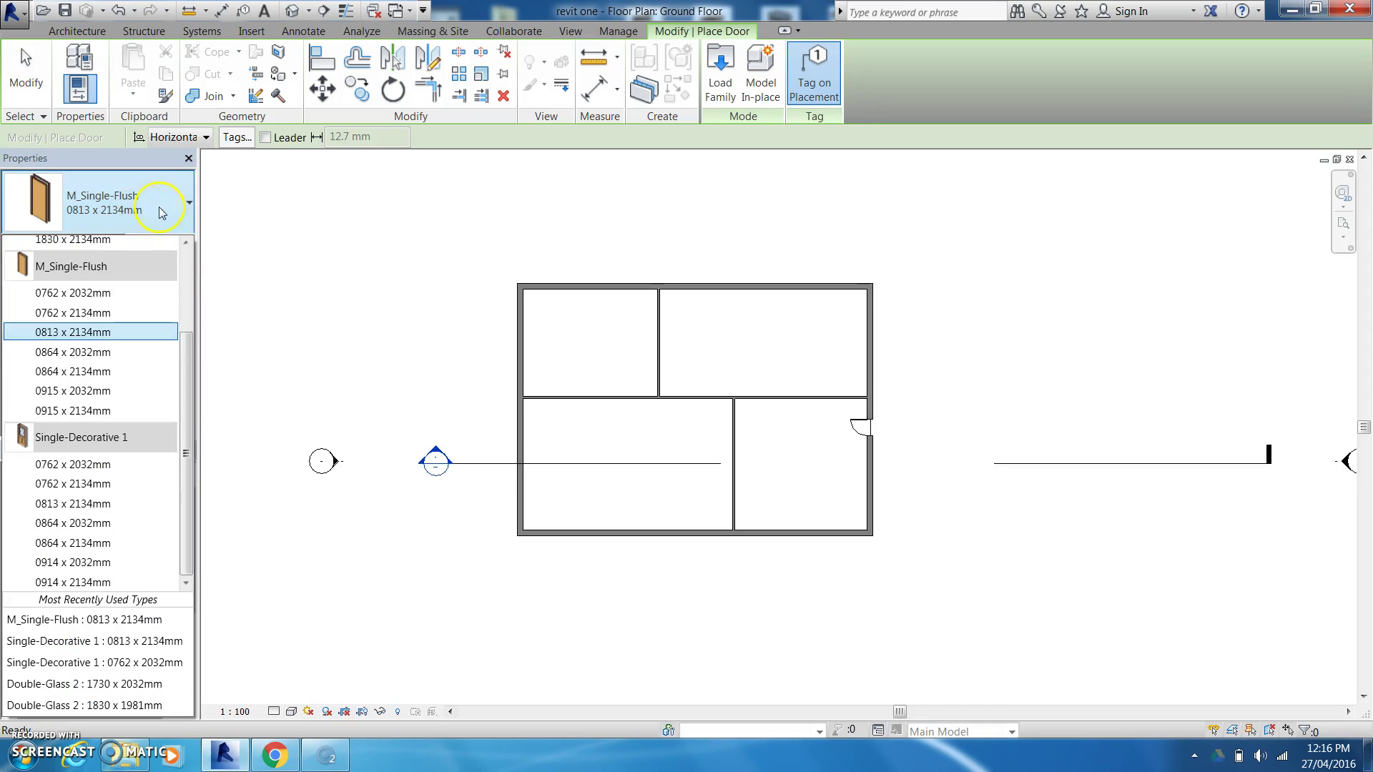
{"action": "left_click", "coordinate": [167, 207]}
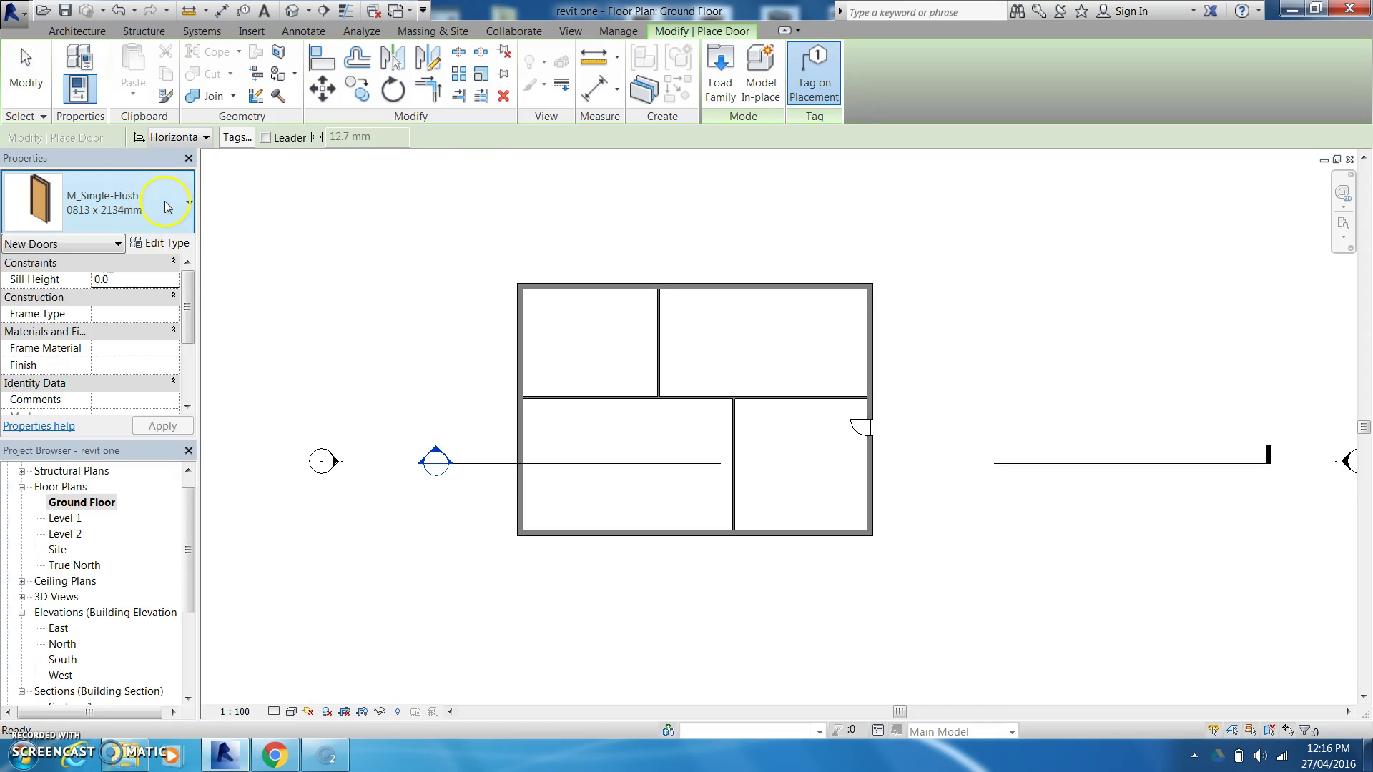
Place four doors in the ground-floor interior walls and show the house in 3D
{"action": "left_click", "coordinate": [657, 341]}
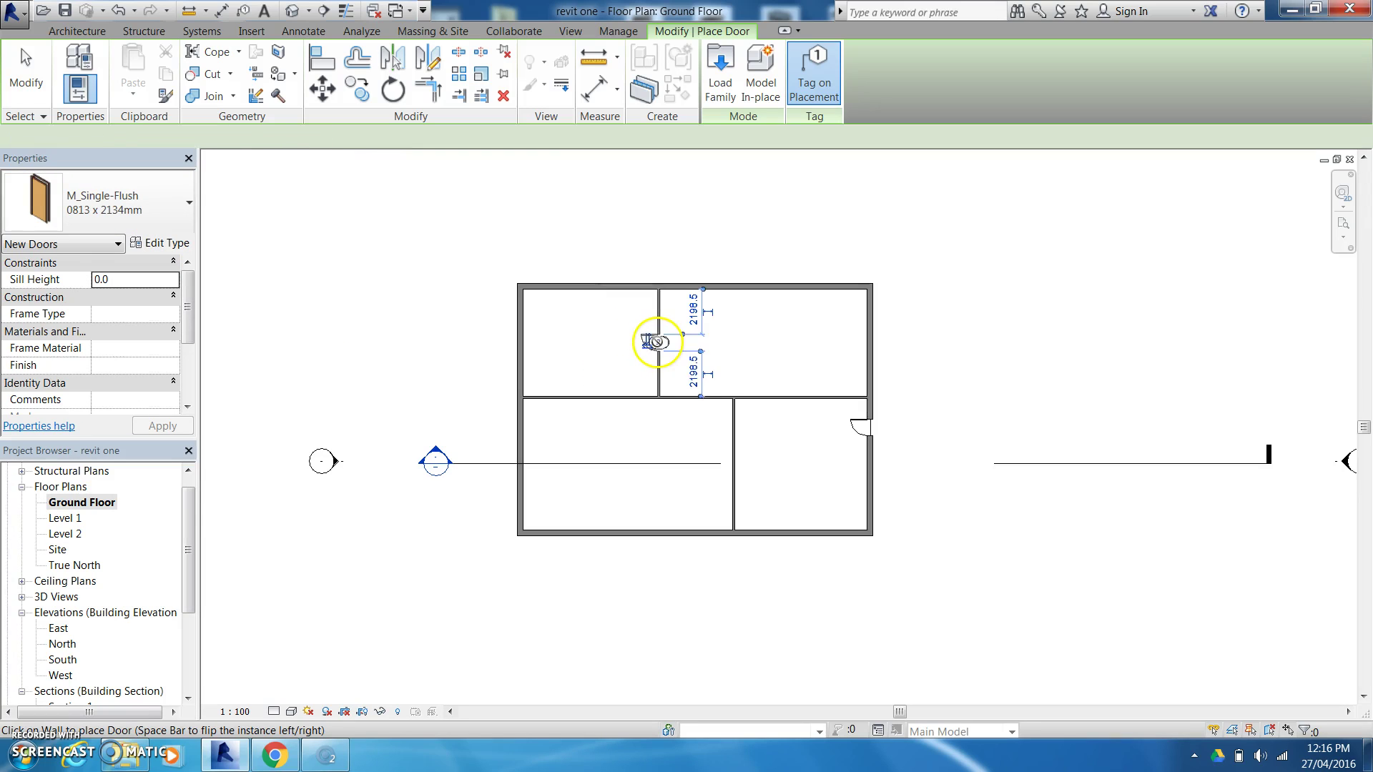
{"action": "left_click", "coordinate": [574, 393]}
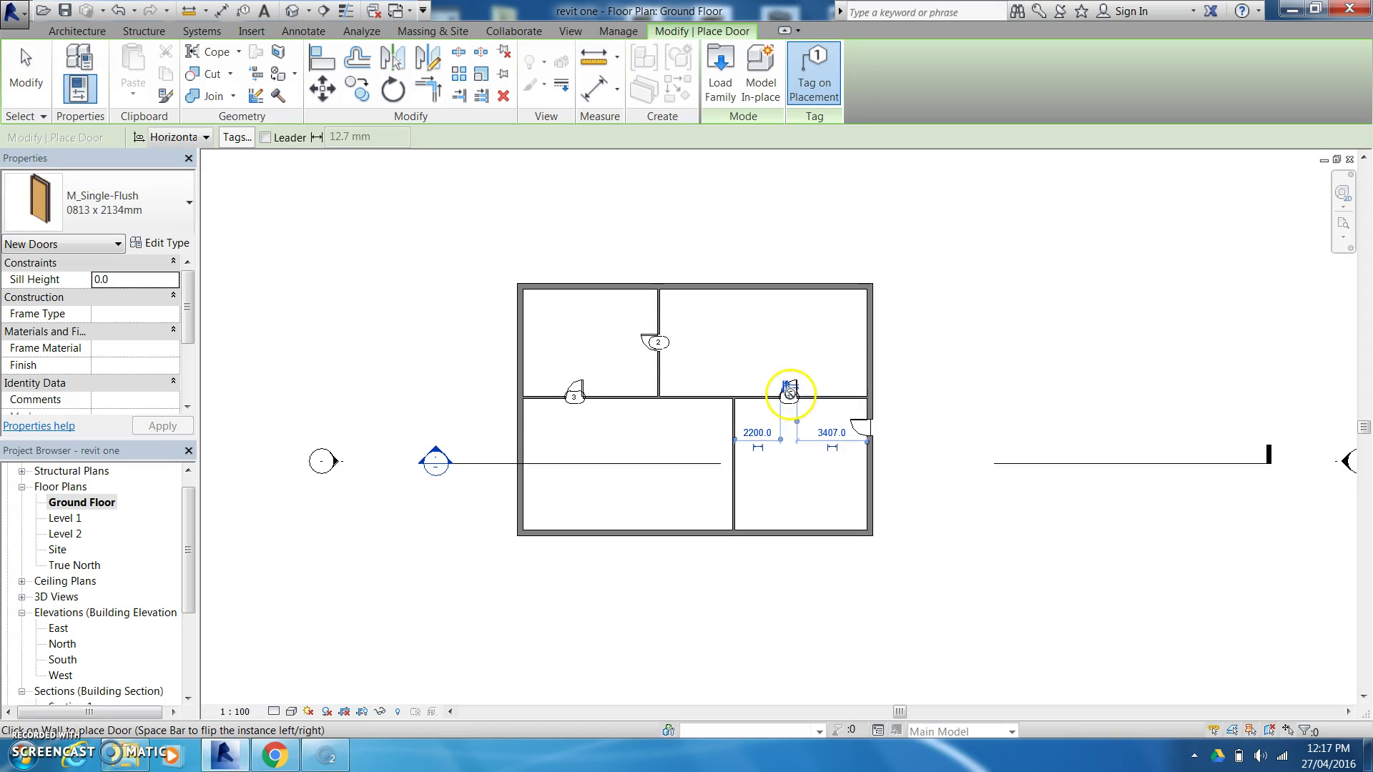
{"action": "left_click", "coordinate": [789, 392]}
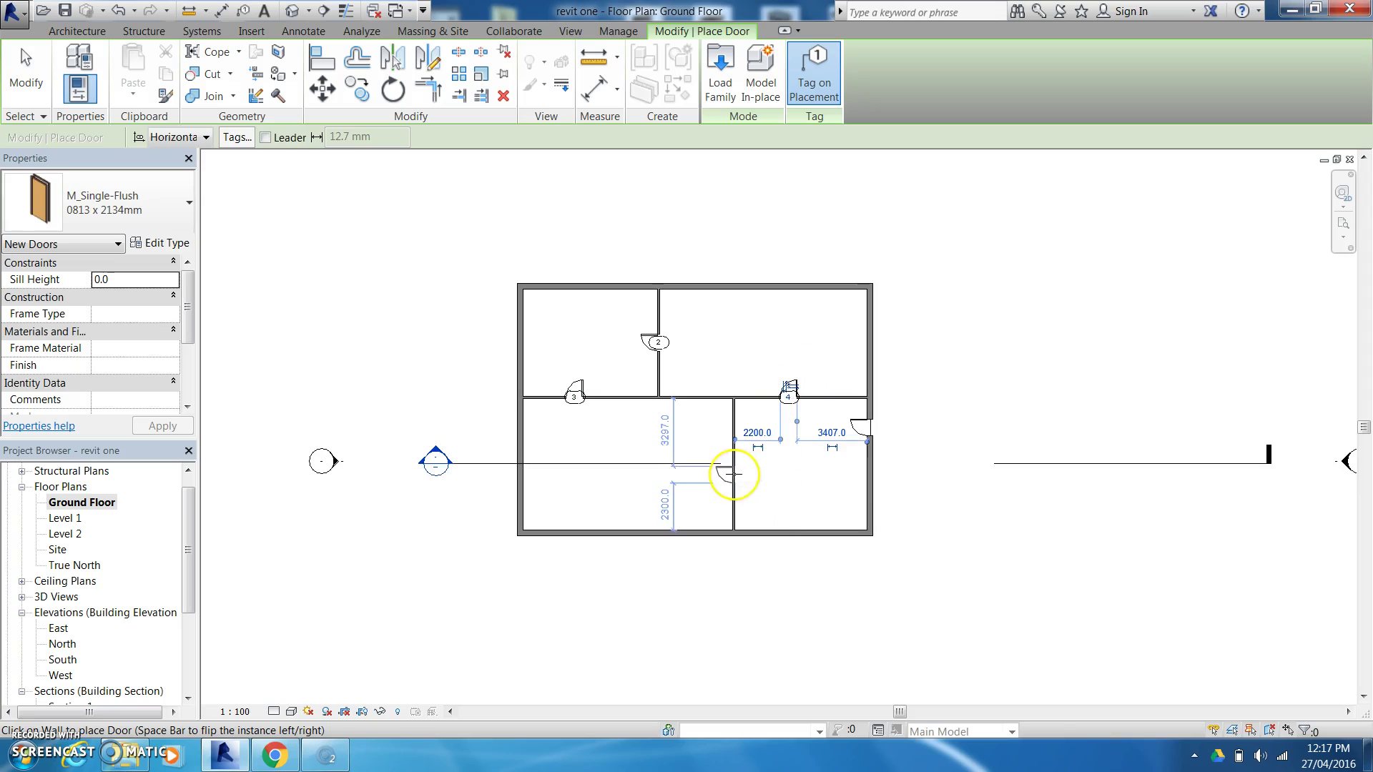
{"action": "left_click", "coordinate": [732, 473]}
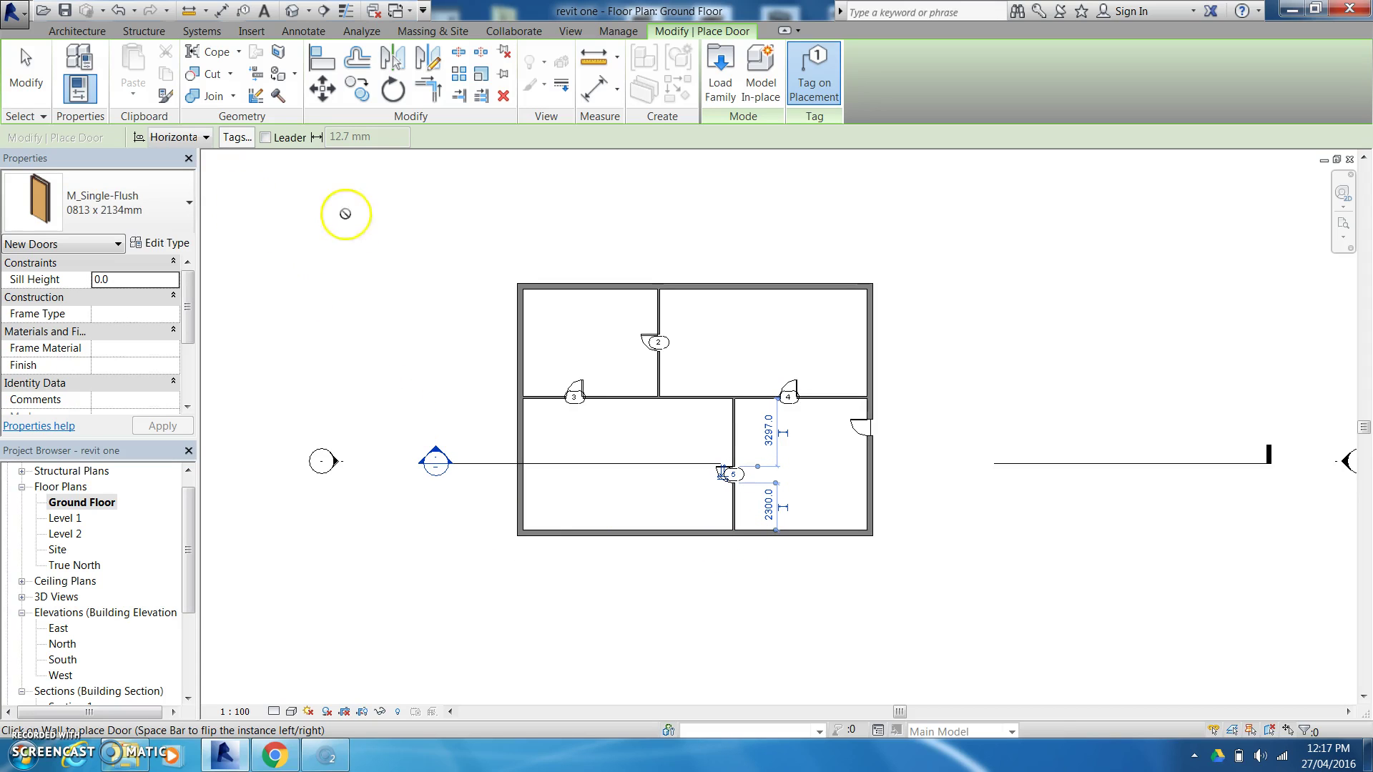
{"action": "left_click", "coordinate": [292, 10]}
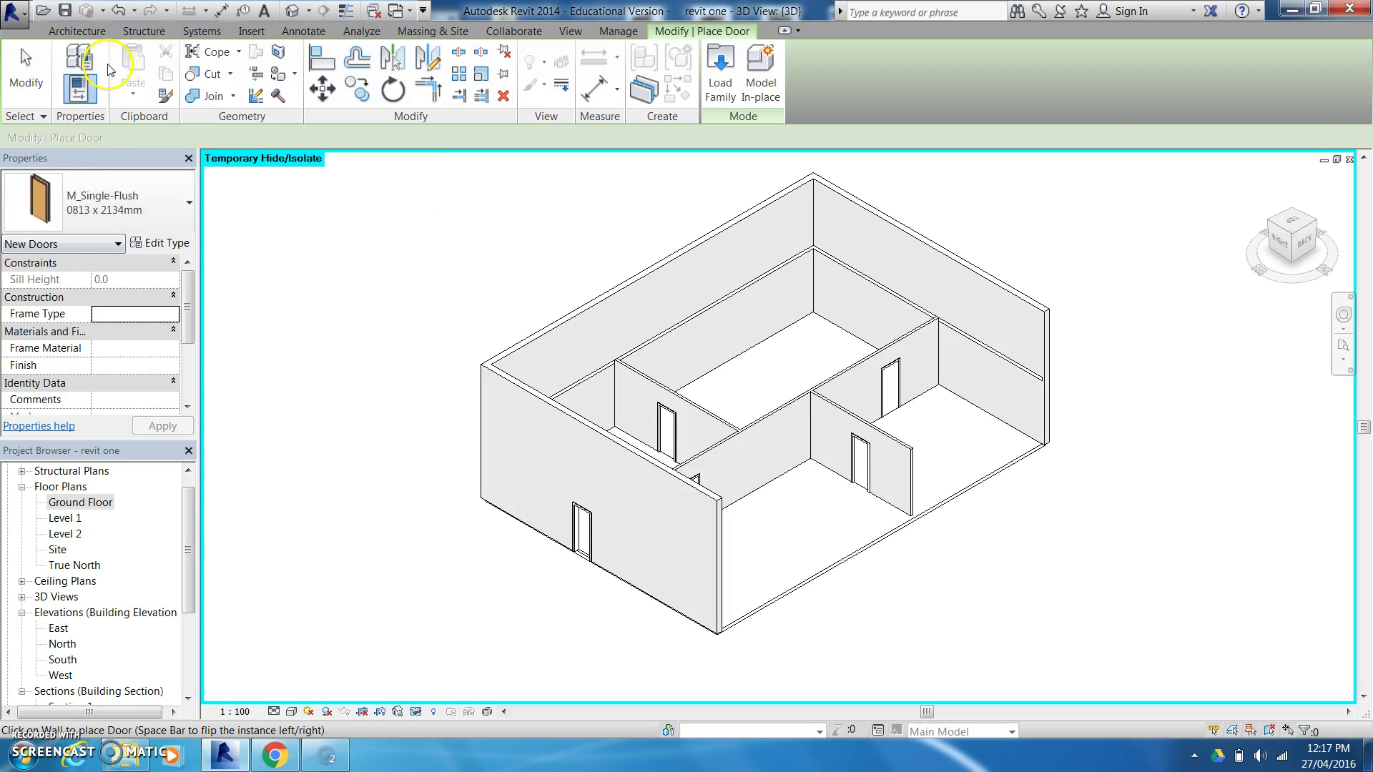
Start the Window tool from the Architecture tab, keeping the current window type
{"action": "left_click", "coordinate": [74, 33]}
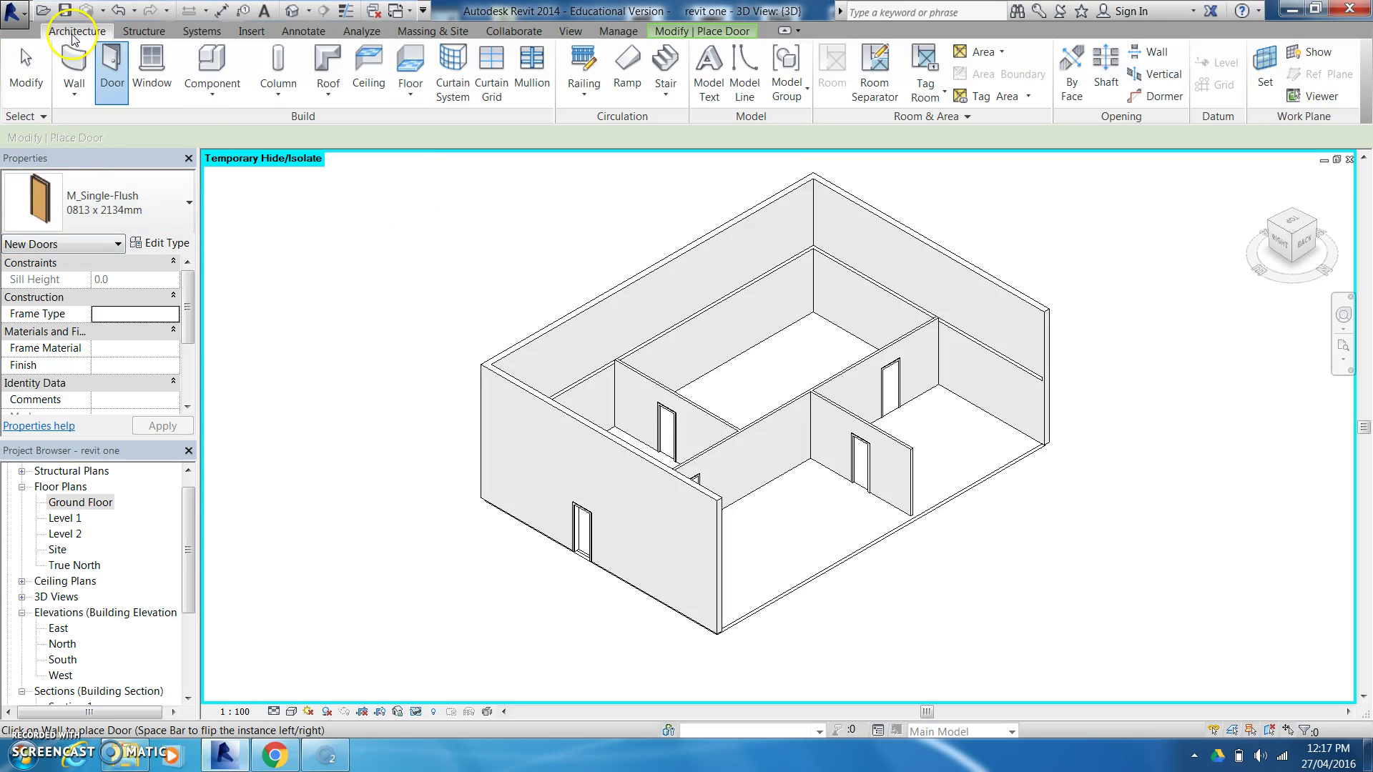
{"action": "left_click", "coordinate": [143, 65]}
{"action": "left_click", "coordinate": [187, 207]}
{"action": "left_click", "coordinate": [71, 438]}
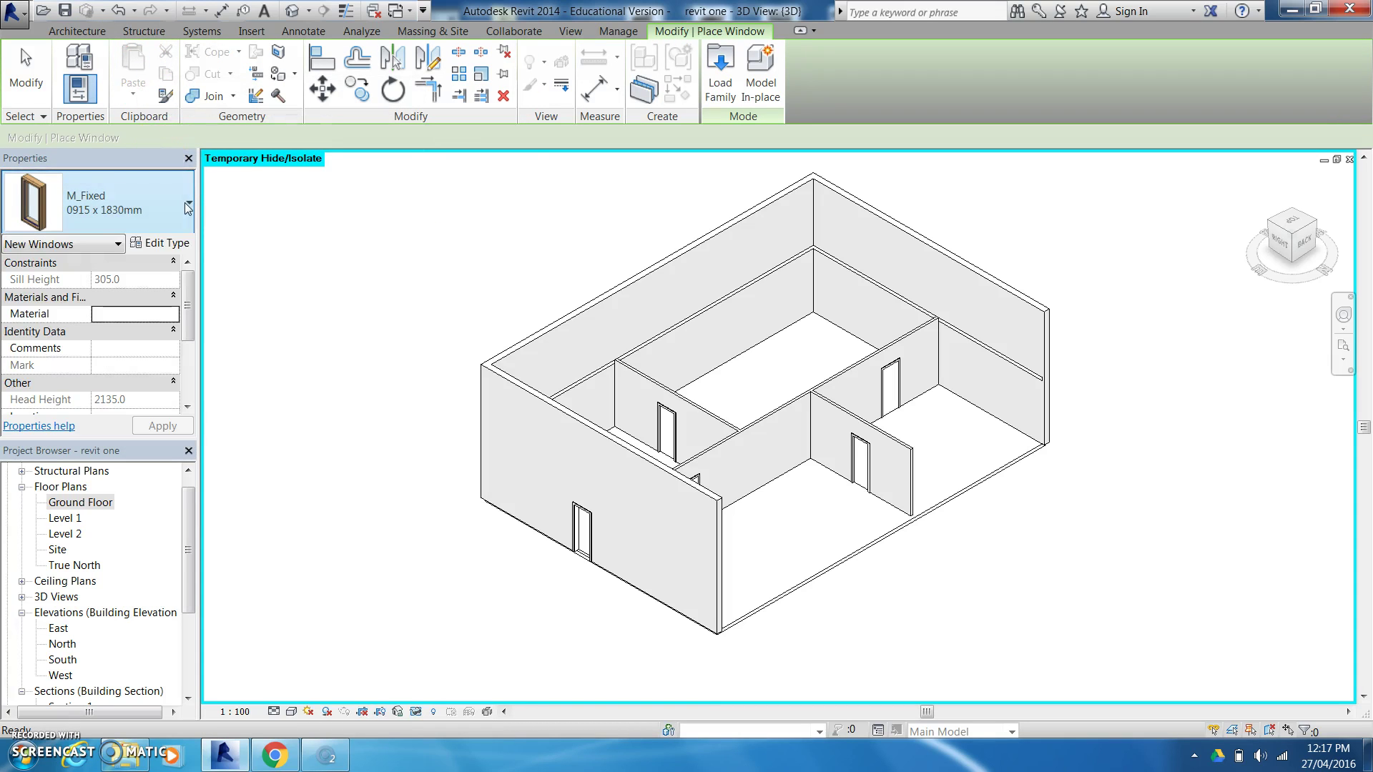
Load the Double Hung - 2LT (AUS) family from the Windows folder, accepting its types
{"action": "left_click", "coordinate": [720, 72]}
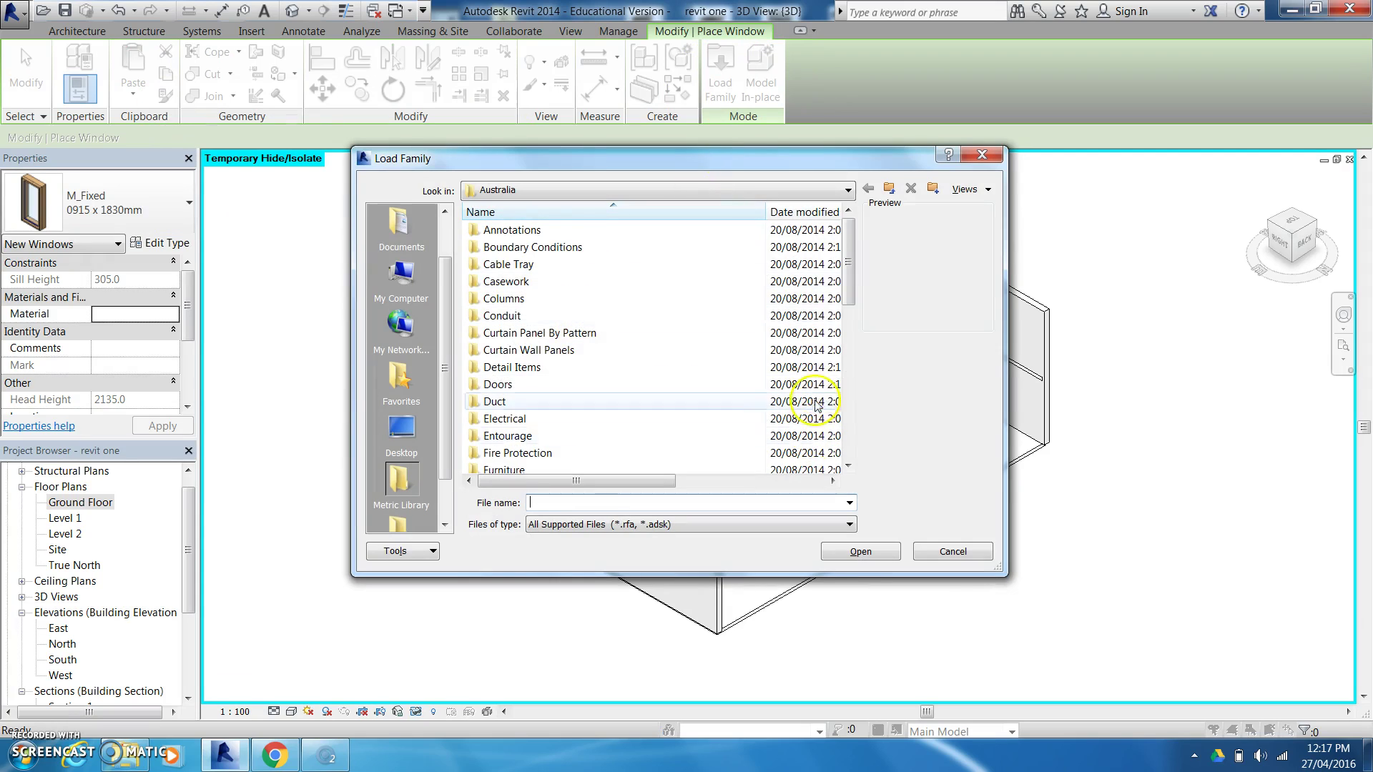
{"action": "left_click_drag", "start_coordinate": [850, 278], "coordinate": [852, 450]}
{"action": "double_click", "coordinate": [475, 454]}
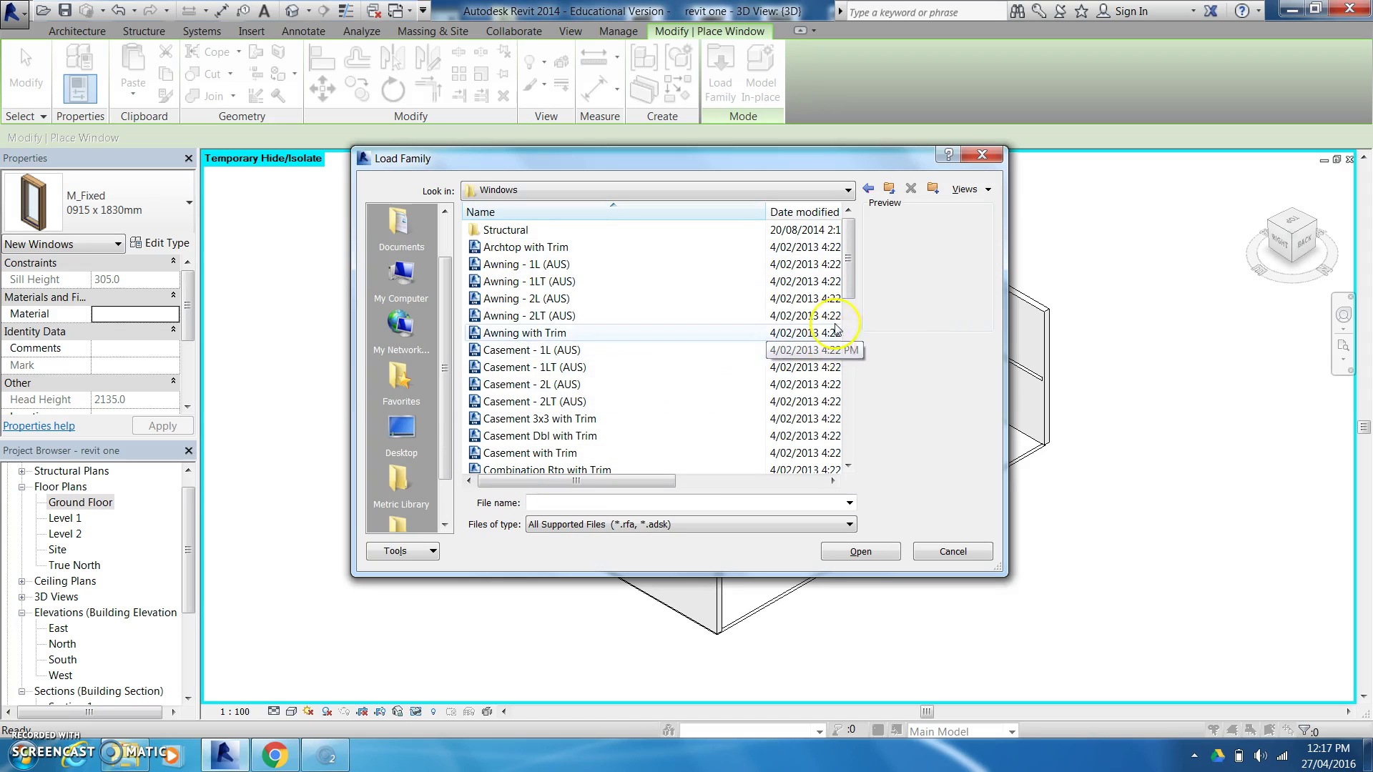
{"action": "left_click_drag", "start_coordinate": [861, 285], "coordinate": [872, 431]}
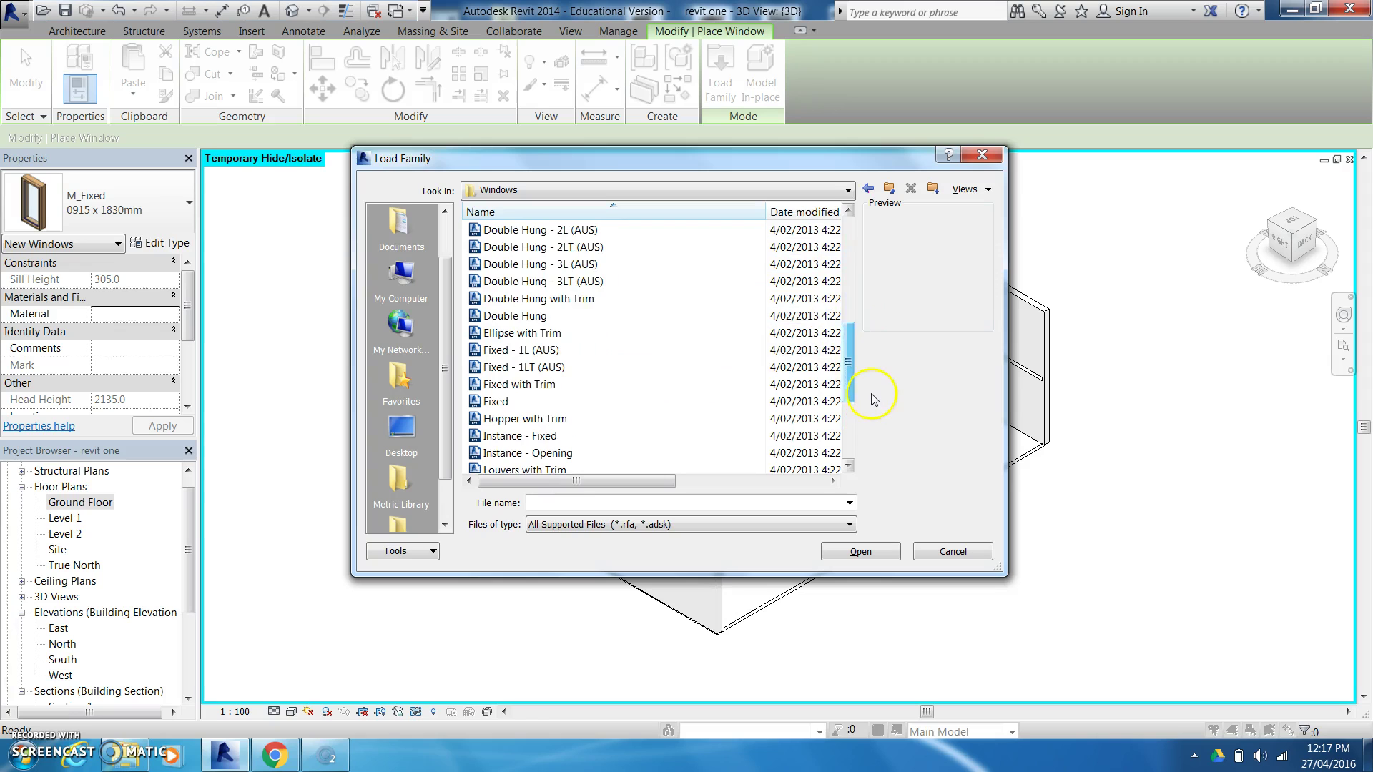
{"action": "double_click", "coordinate": [476, 247]}
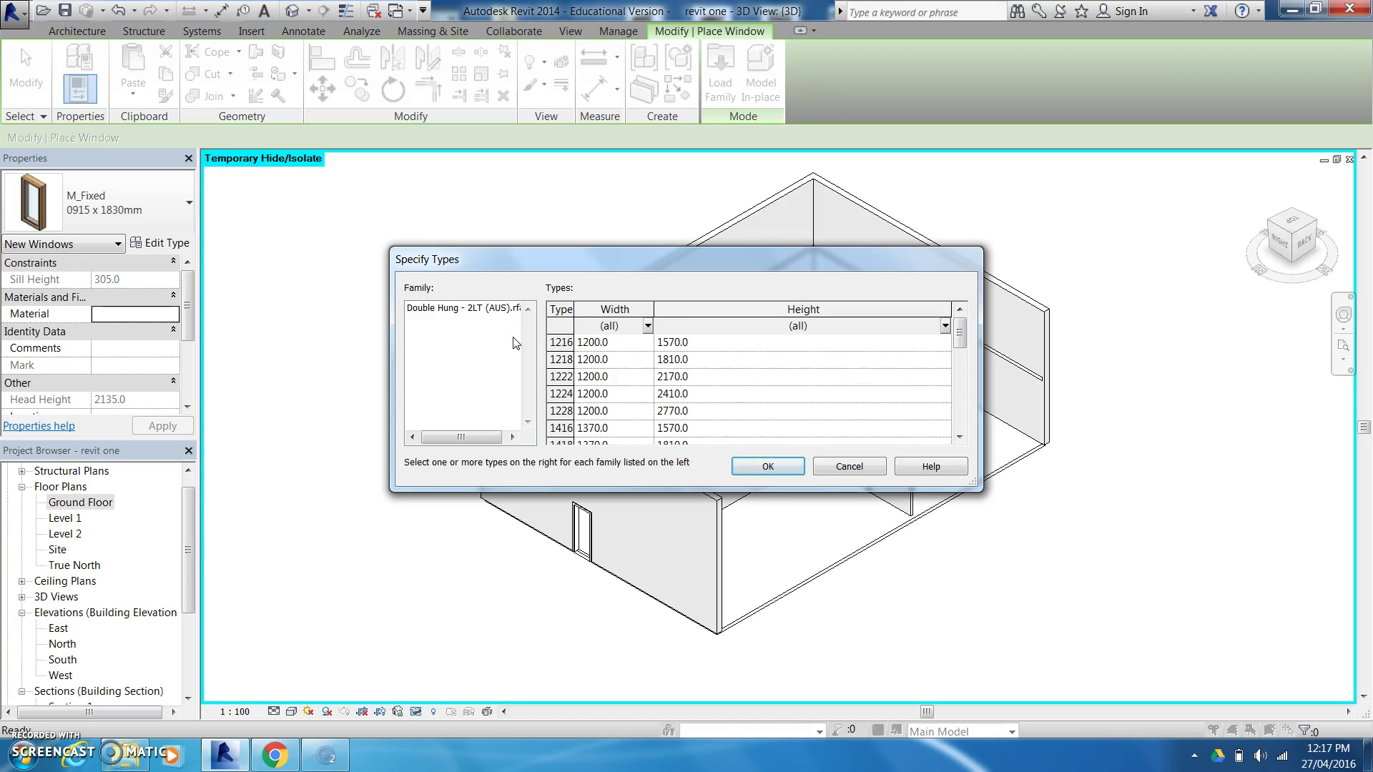
{"action": "left_click", "coordinate": [771, 466]}
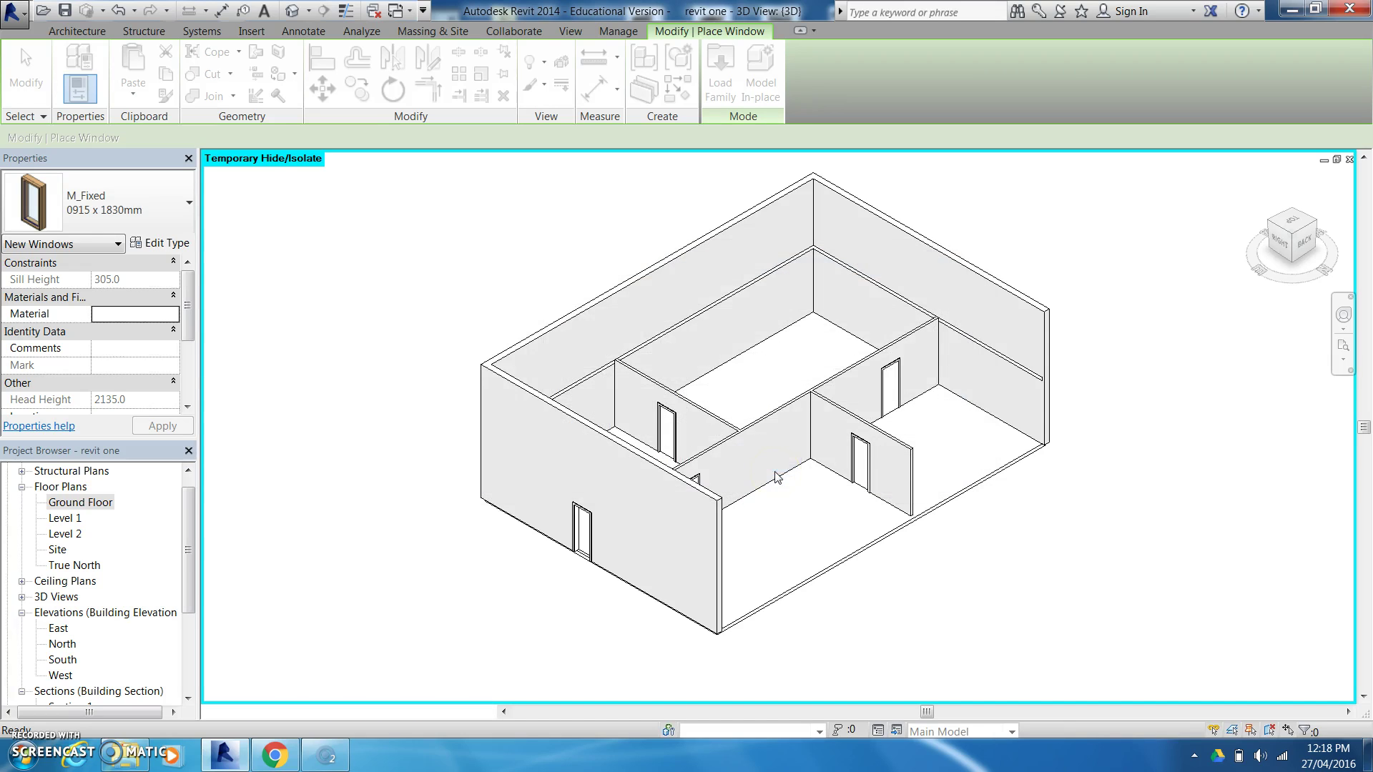
Place four M_Fixed 0610 x 1220mm windows along the front wall
{"action": "left_click", "coordinate": [147, 199]}
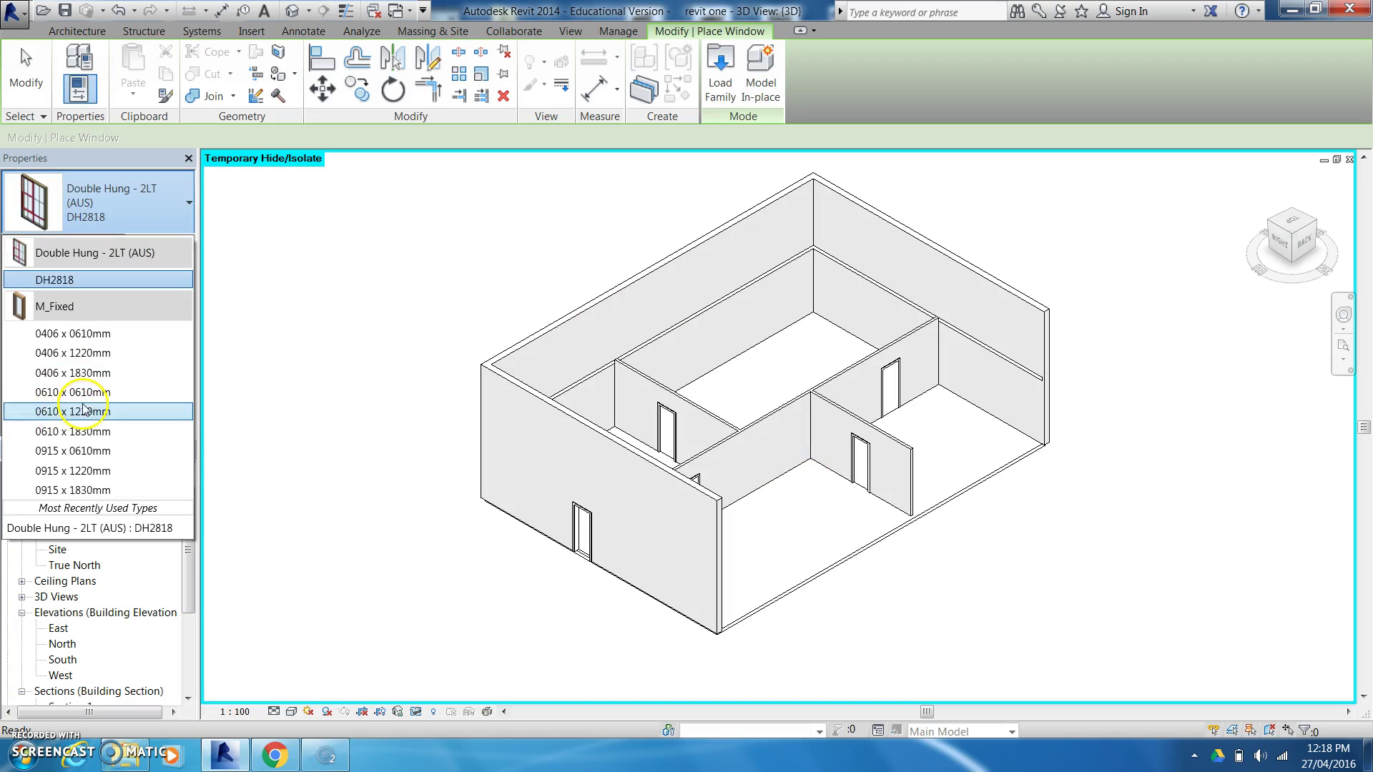
{"action": "left_click", "coordinate": [83, 411]}
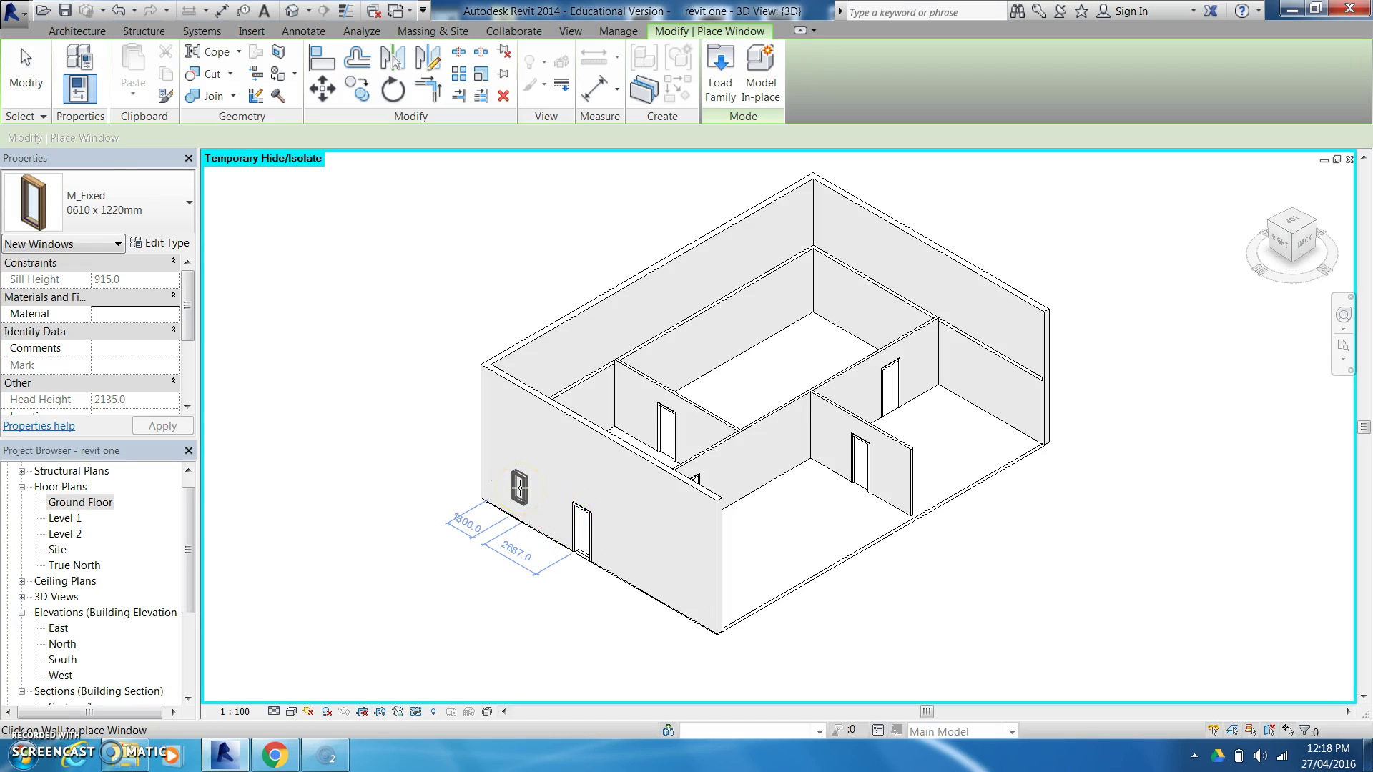
{"action": "left_click", "coordinate": [520, 488]}
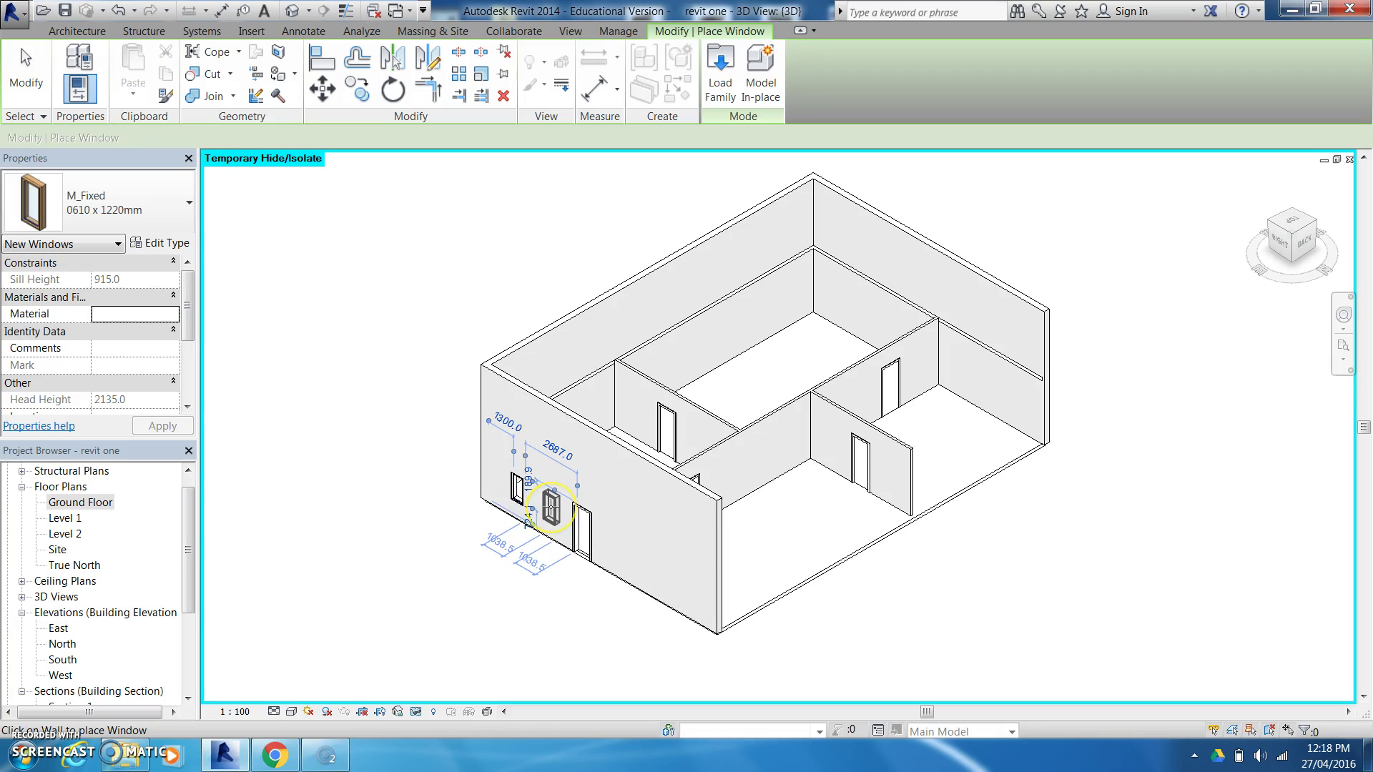
{"action": "left_click", "coordinate": [550, 508]}
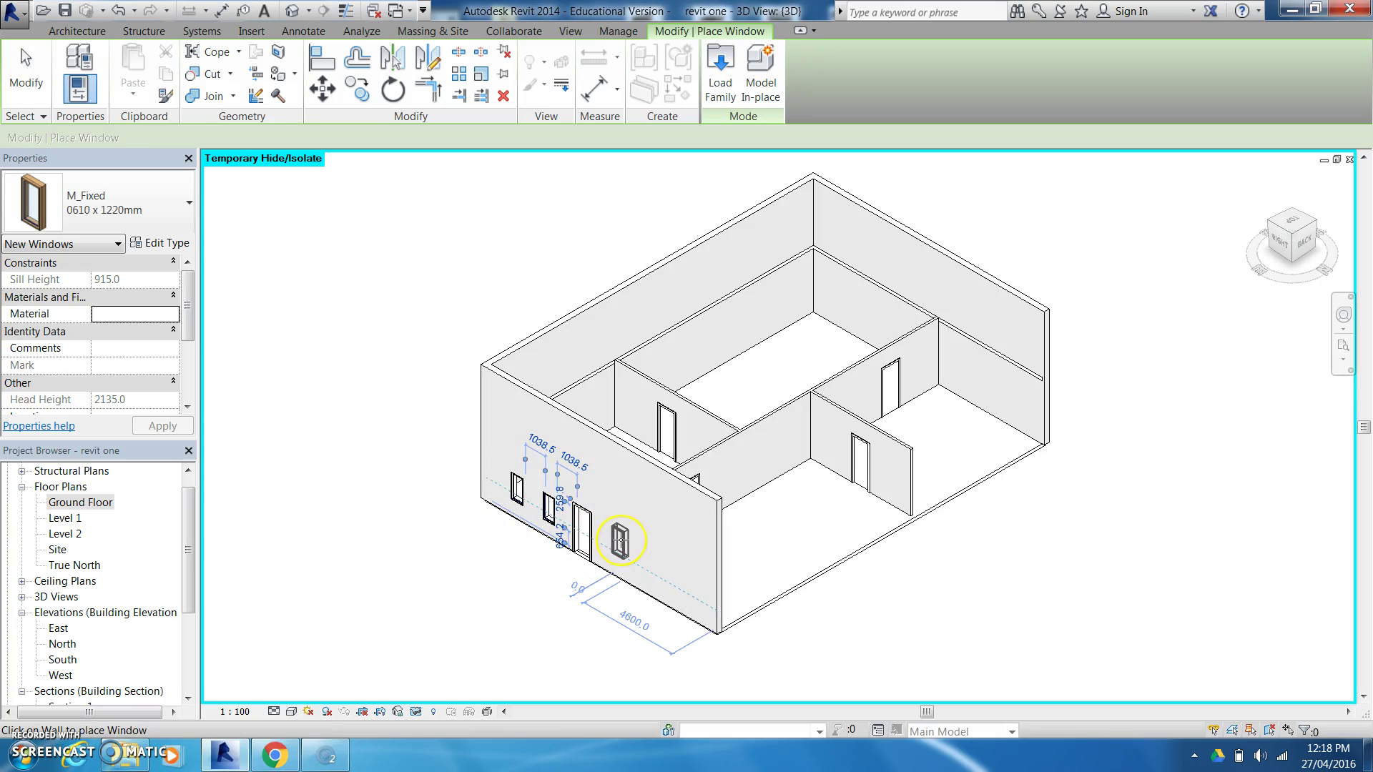
{"action": "left_click", "coordinate": [620, 542]}
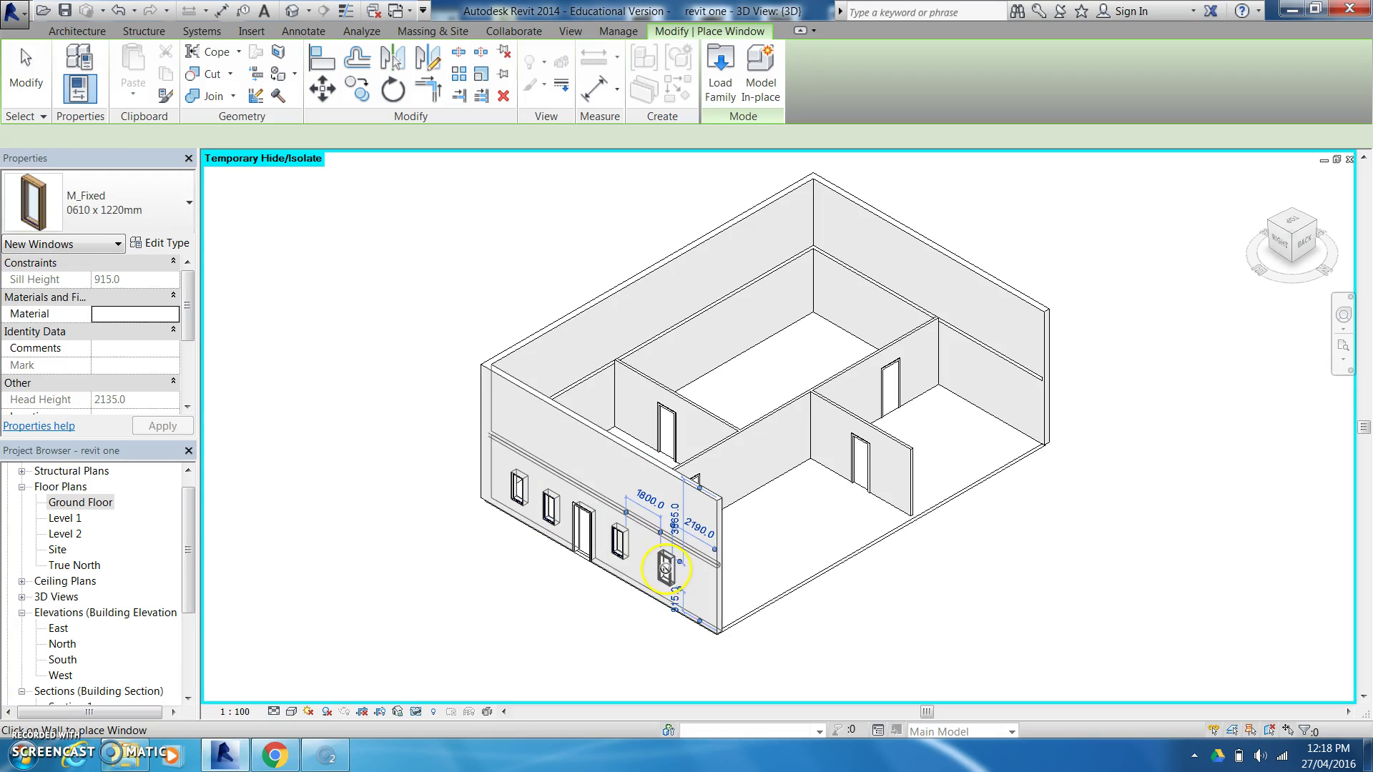
{"action": "left_click", "coordinate": [665, 568]}
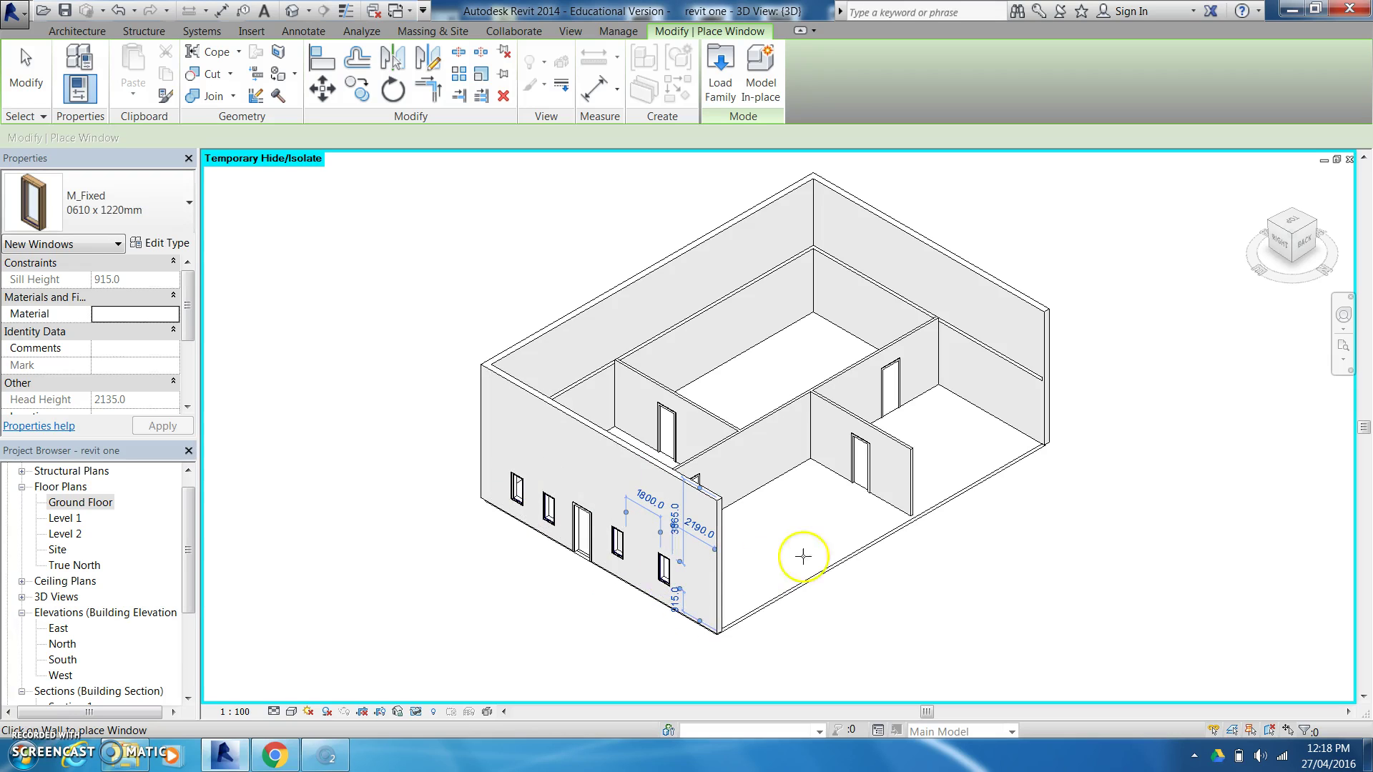
Place seven M_Fixed 0915 x 1220mm windows in the back, interior and upper left walls
{"action": "left_click", "coordinate": [172, 200]}
{"action": "left_click", "coordinate": [73, 470]}
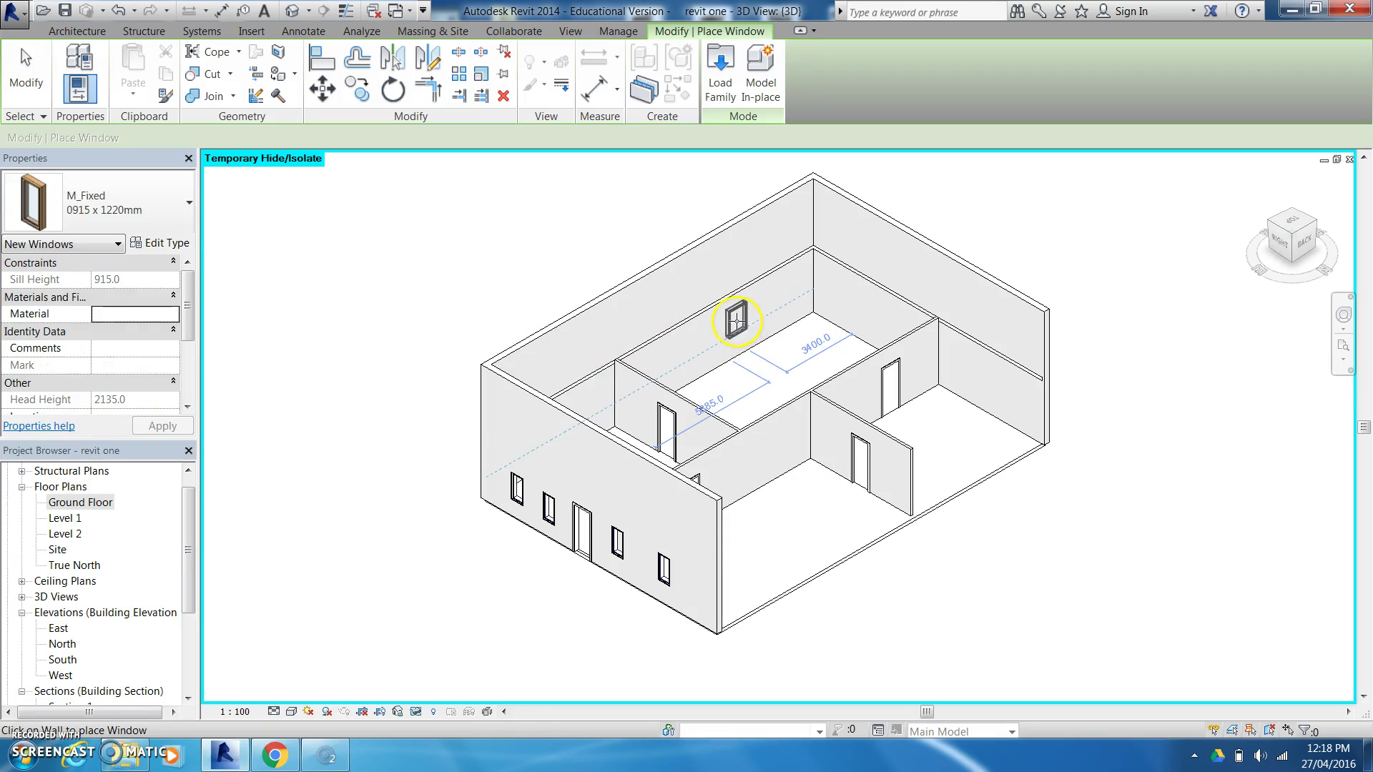
{"action": "left_click", "coordinate": [736, 322]}
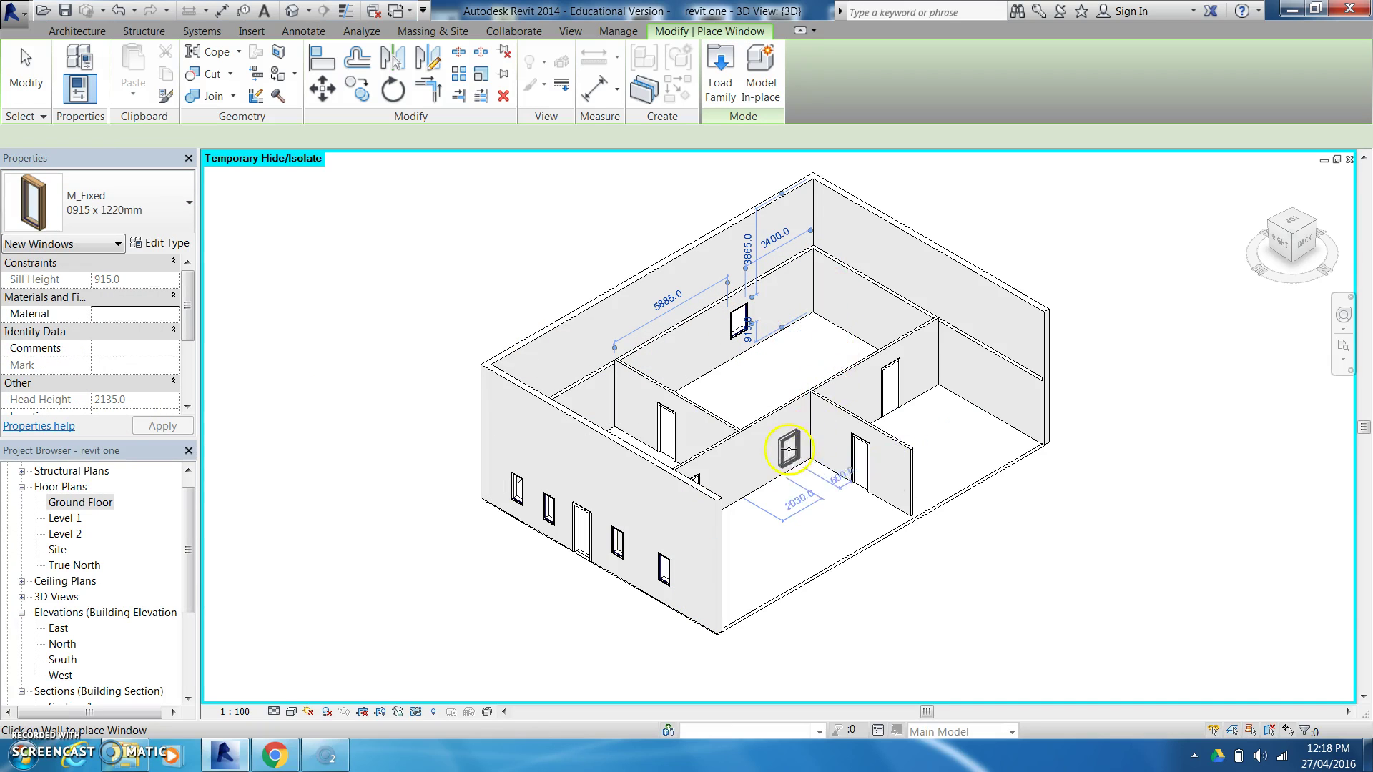
{"action": "left_click", "coordinate": [787, 449]}
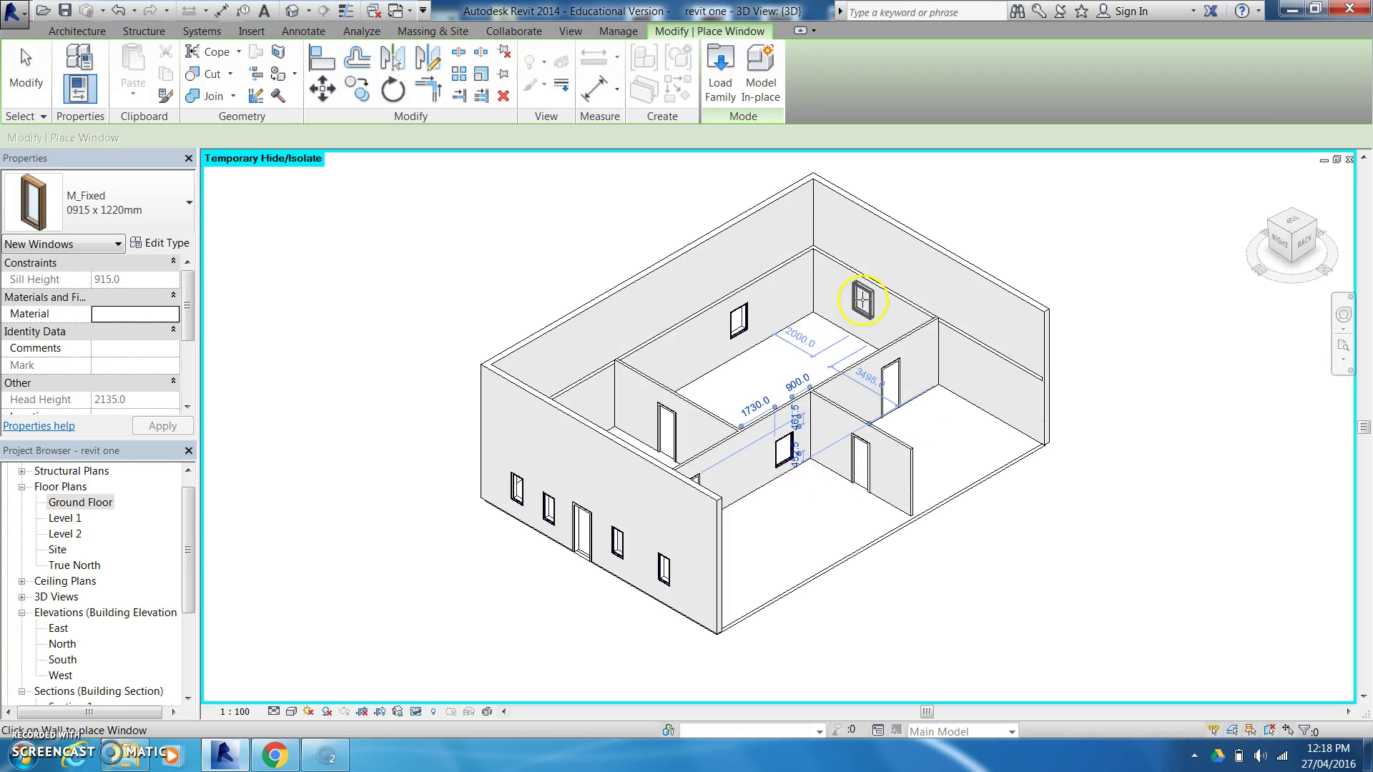
{"action": "left_click", "coordinate": [862, 300]}
{"action": "left_click", "coordinate": [895, 247]}
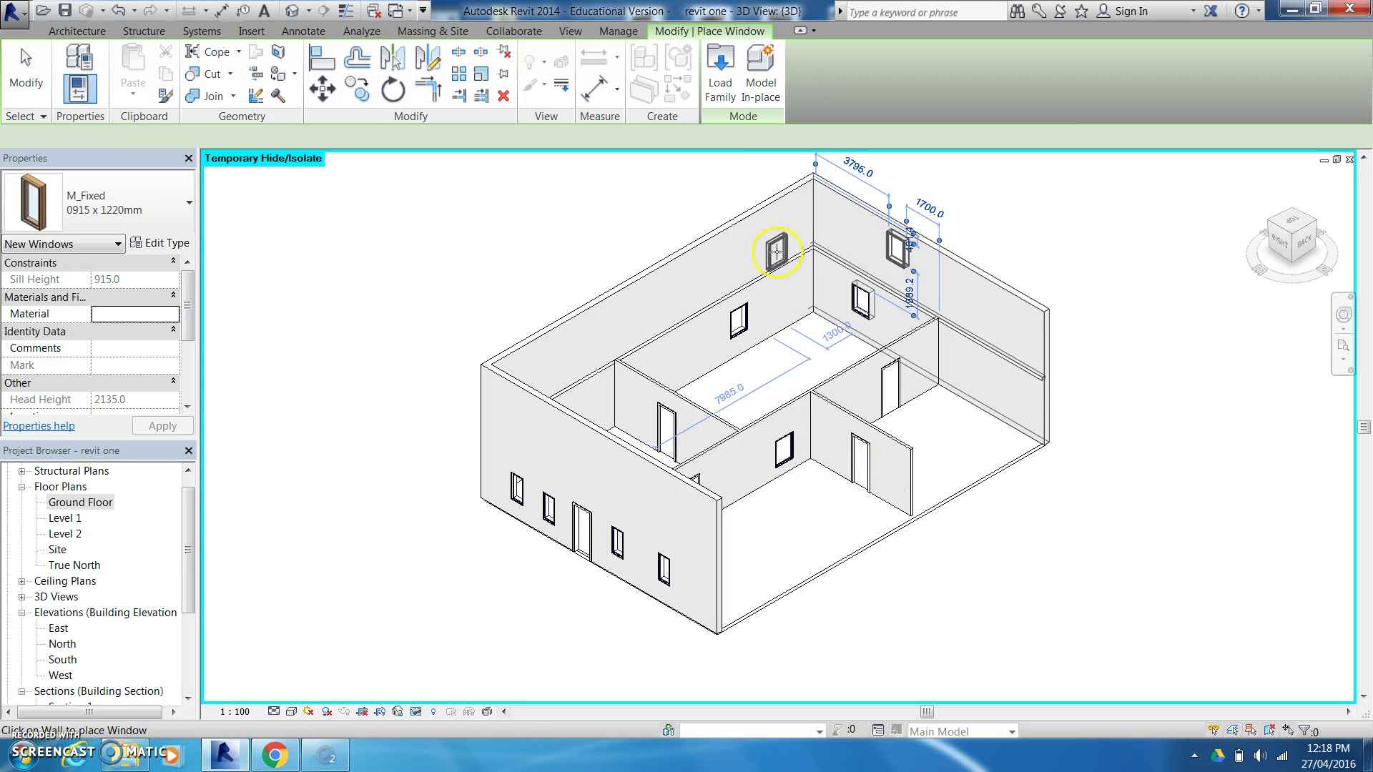
{"action": "left_click", "coordinate": [729, 261]}
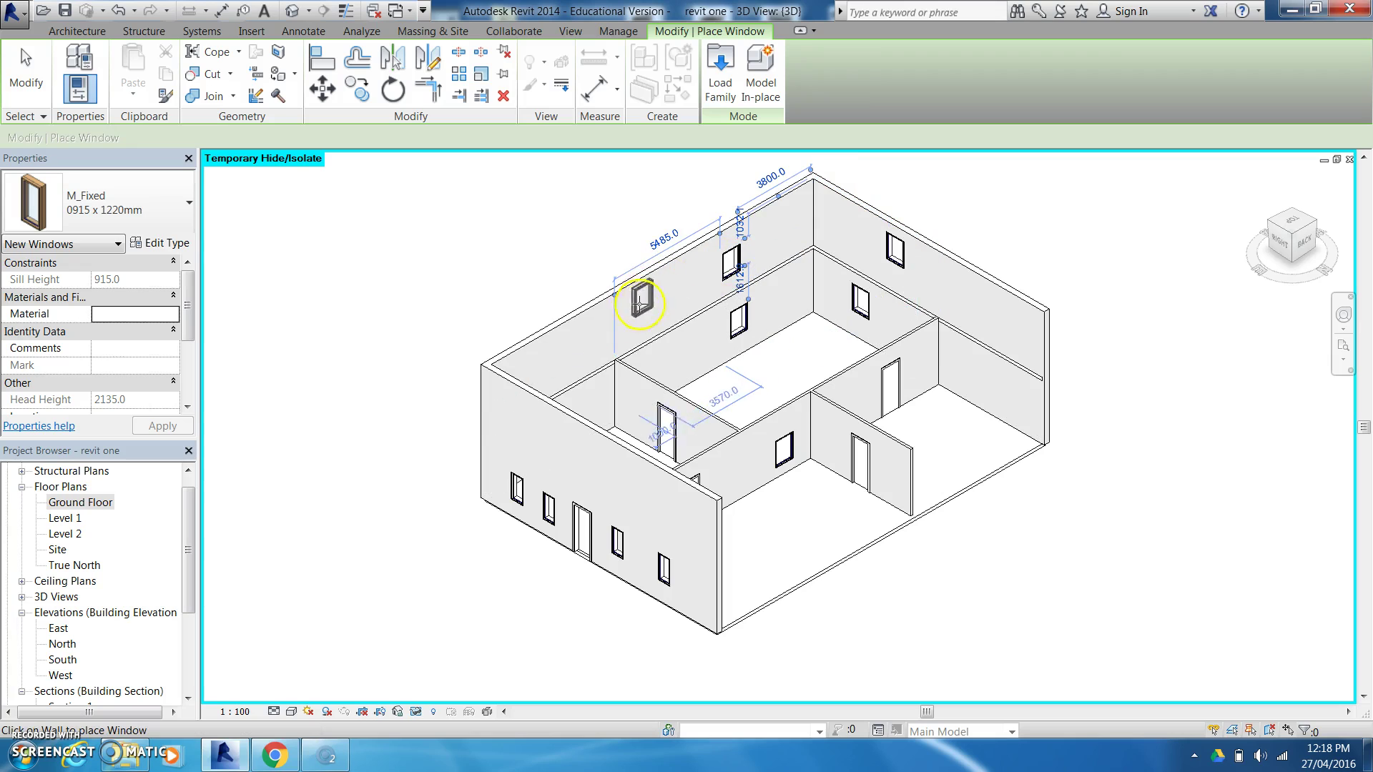
{"action": "left_click", "coordinate": [624, 326]}
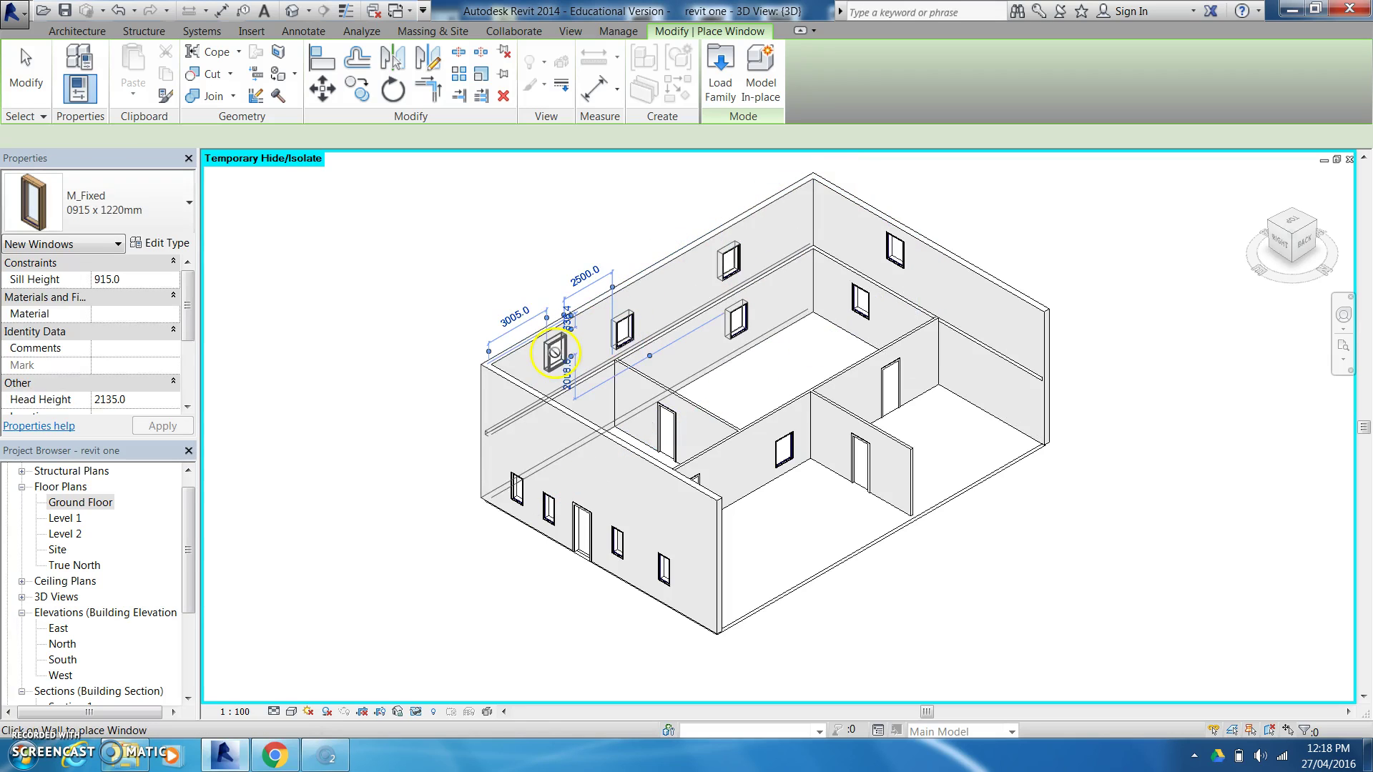
{"action": "left_click", "coordinate": [555, 353]}
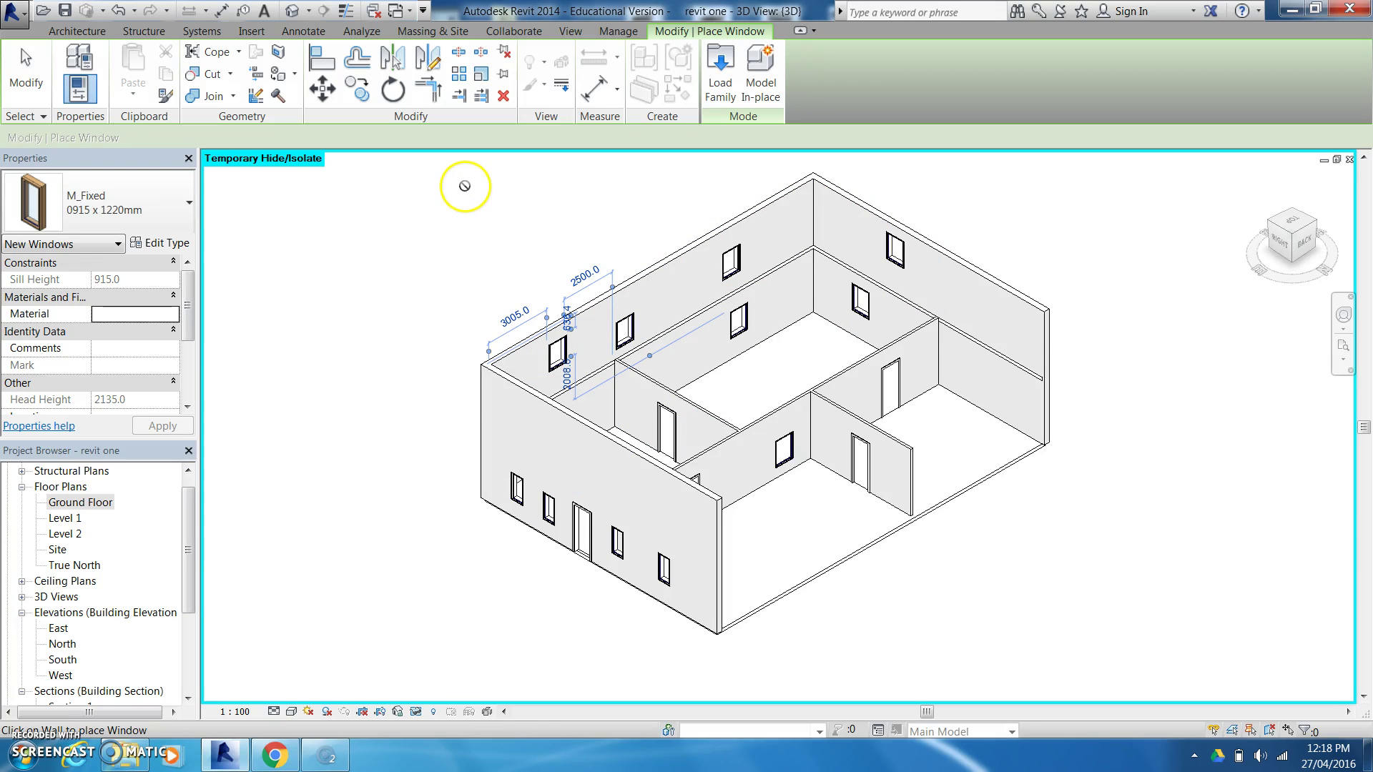
{"action": "double_click", "coordinate": [71, 503]}
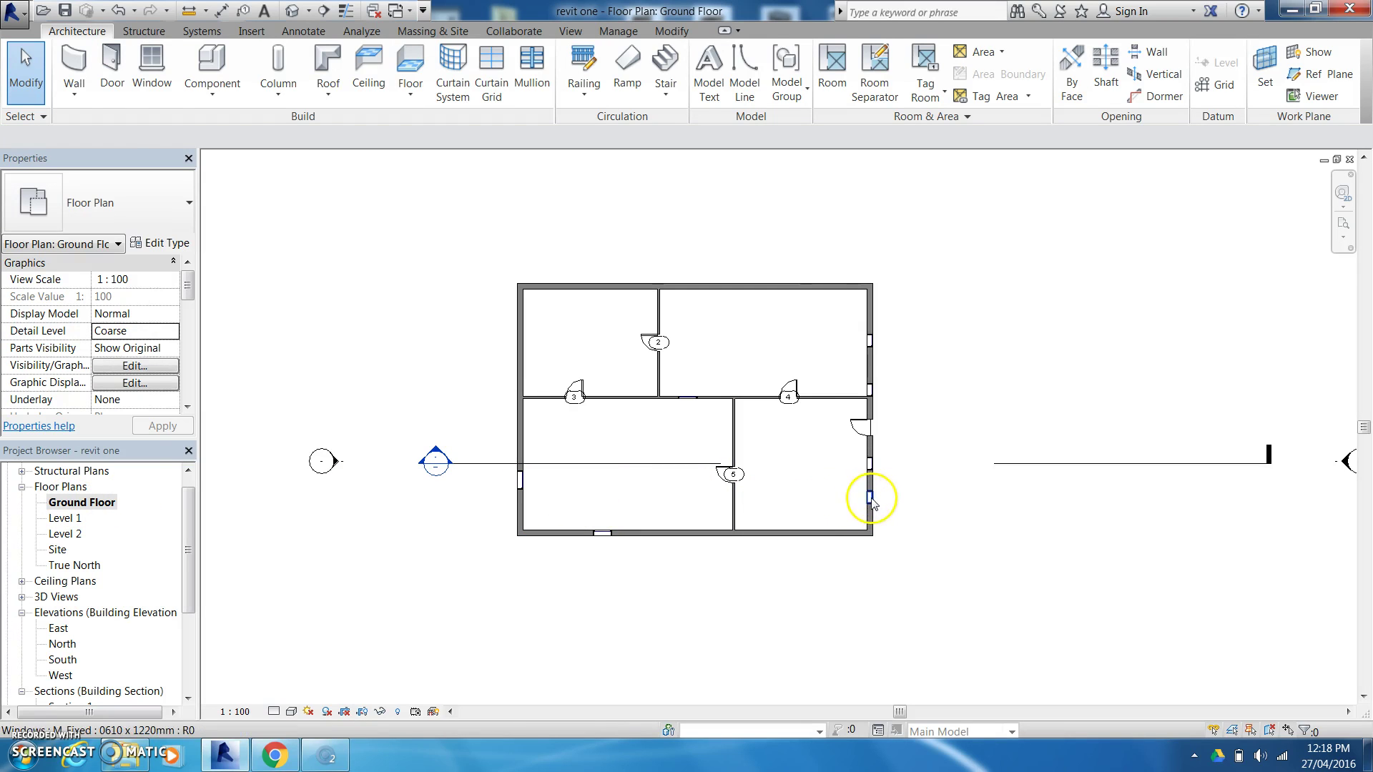
{"action": "left_click", "coordinate": [870, 463]}
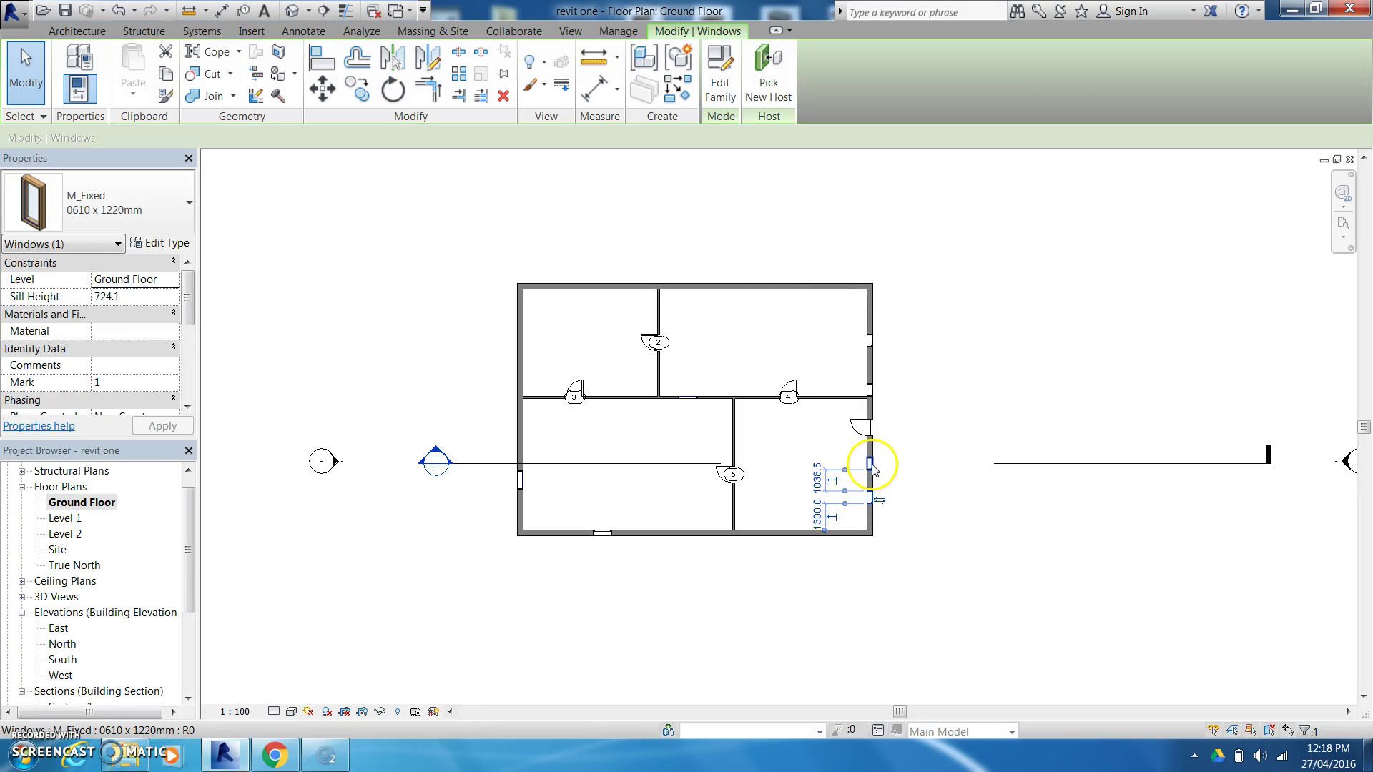
{"action": "key", "text": "Escape"}
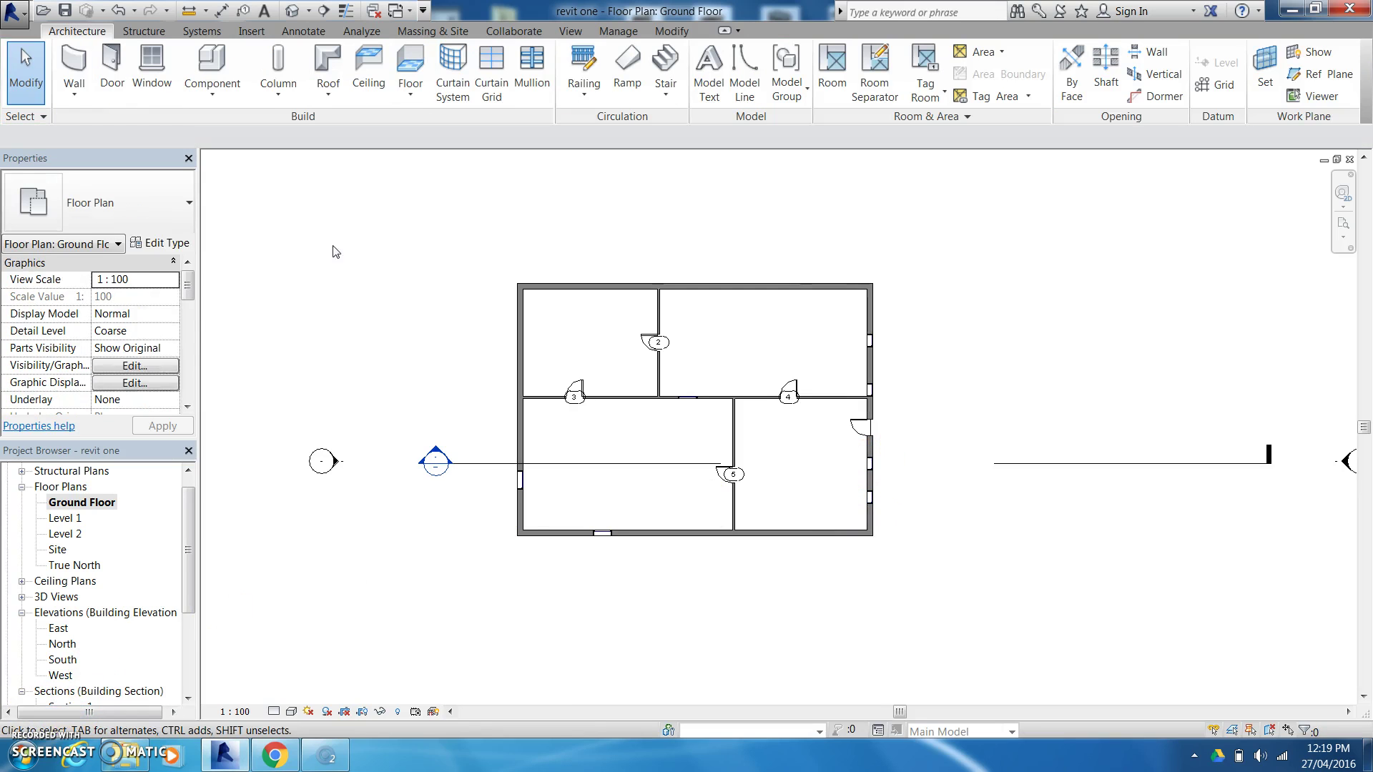
{"action": "left_click", "coordinate": [292, 12]}
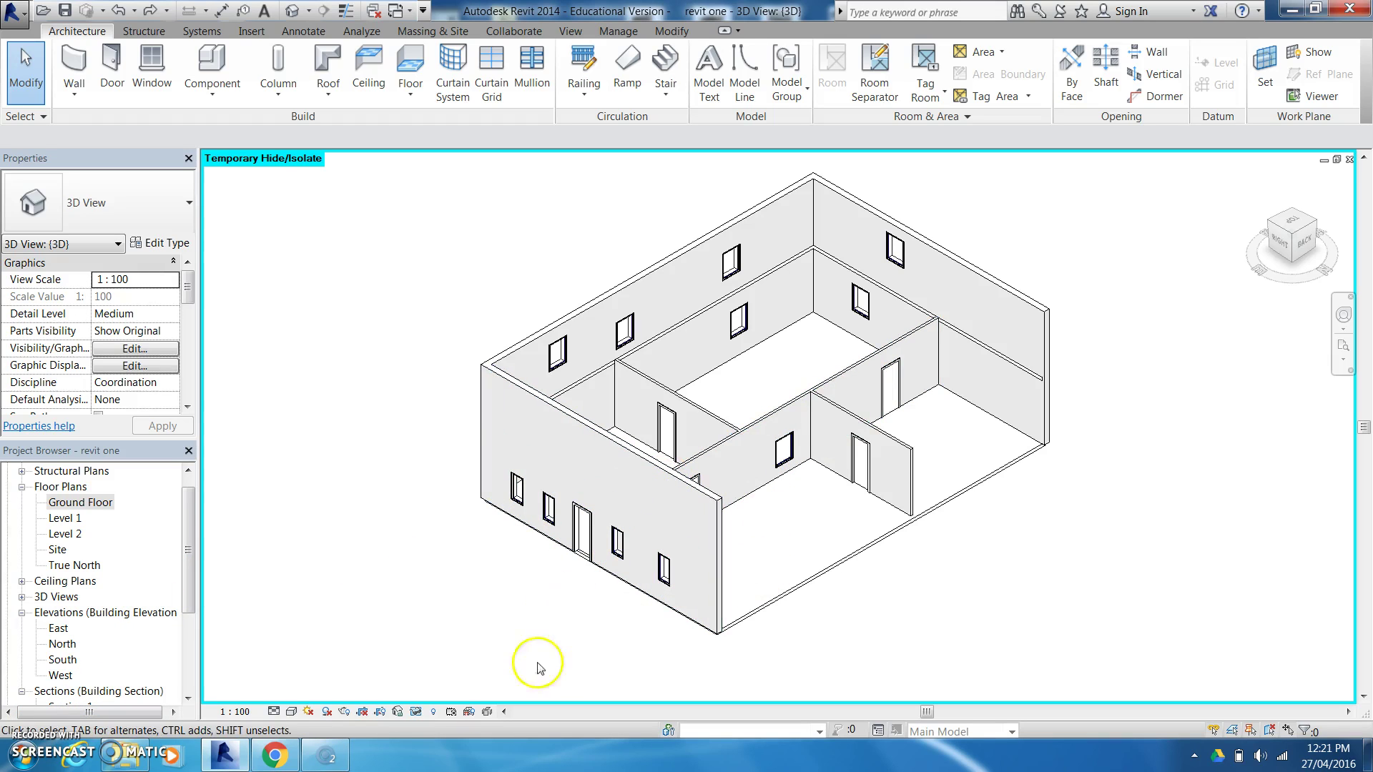
Reset Temporary Hide/Isolate, then browse the level plans and settle on Level 1
{"action": "left_click", "coordinate": [417, 712]}
{"action": "left_click", "coordinate": [437, 694]}
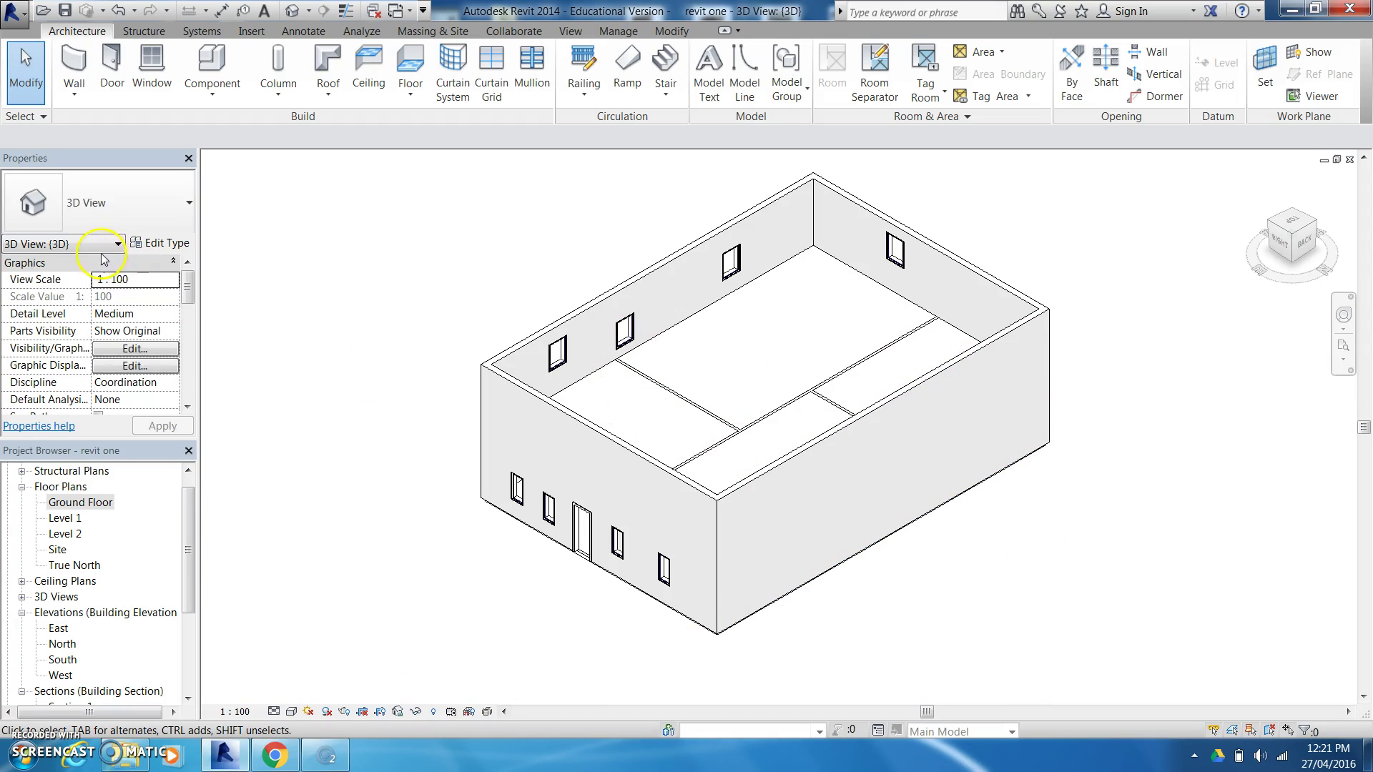
{"action": "double_click", "coordinate": [63, 534]}
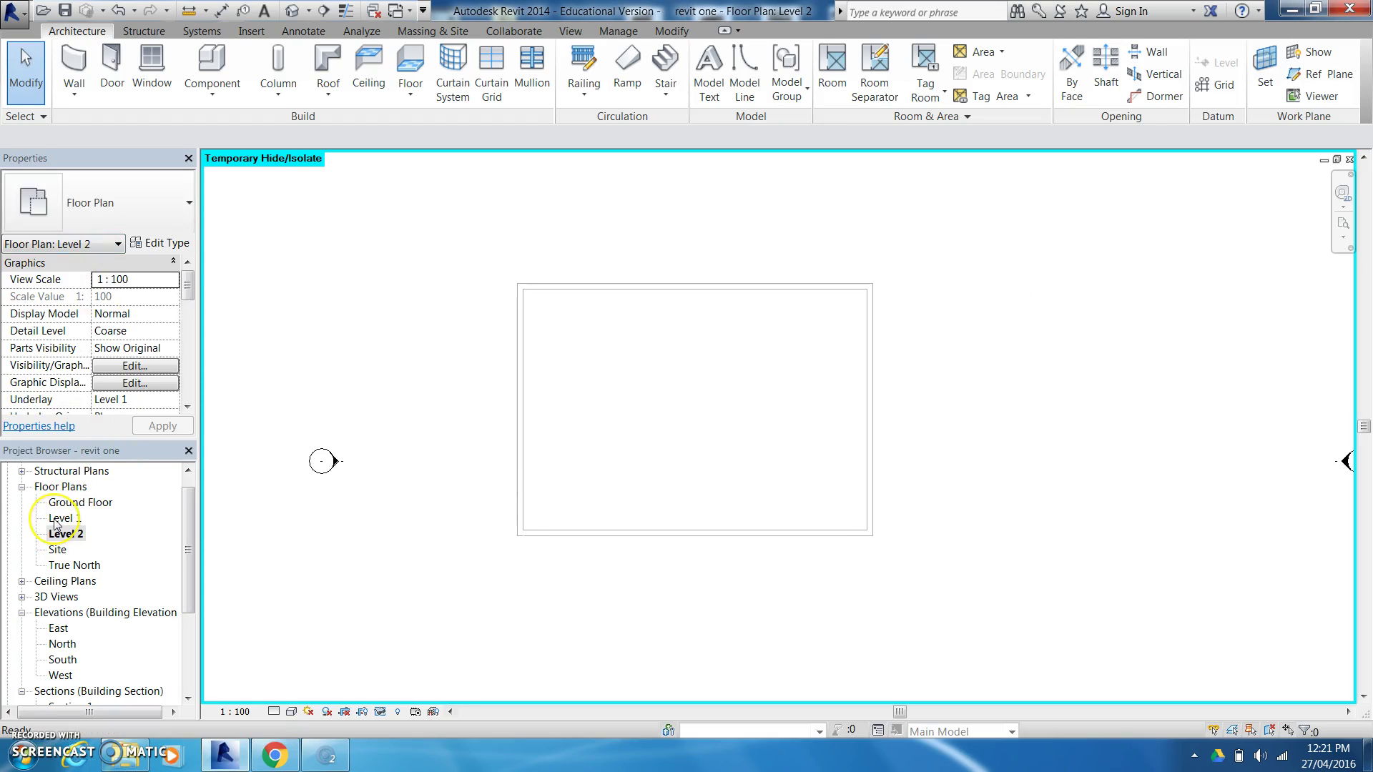
{"action": "double_click", "coordinate": [57, 519]}
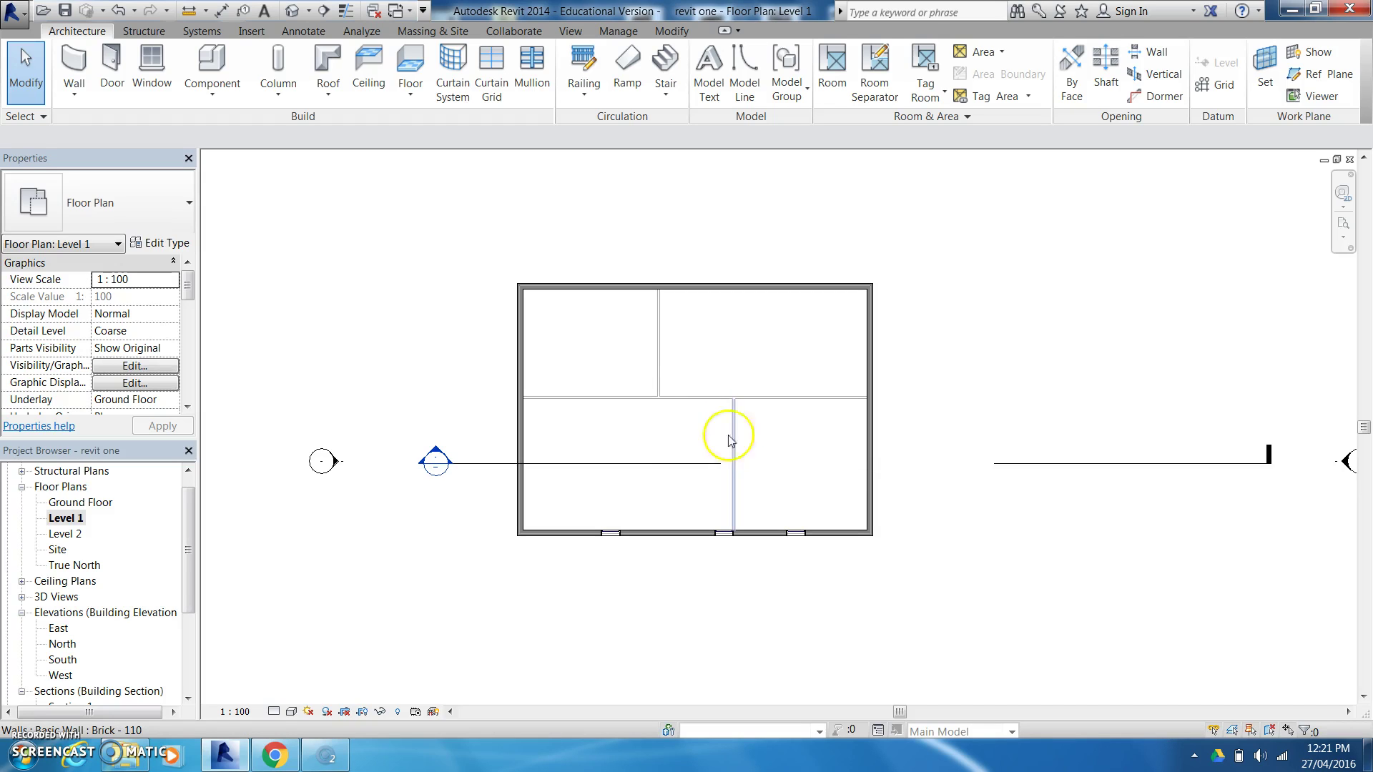
{"action": "left_click", "coordinate": [64, 504]}
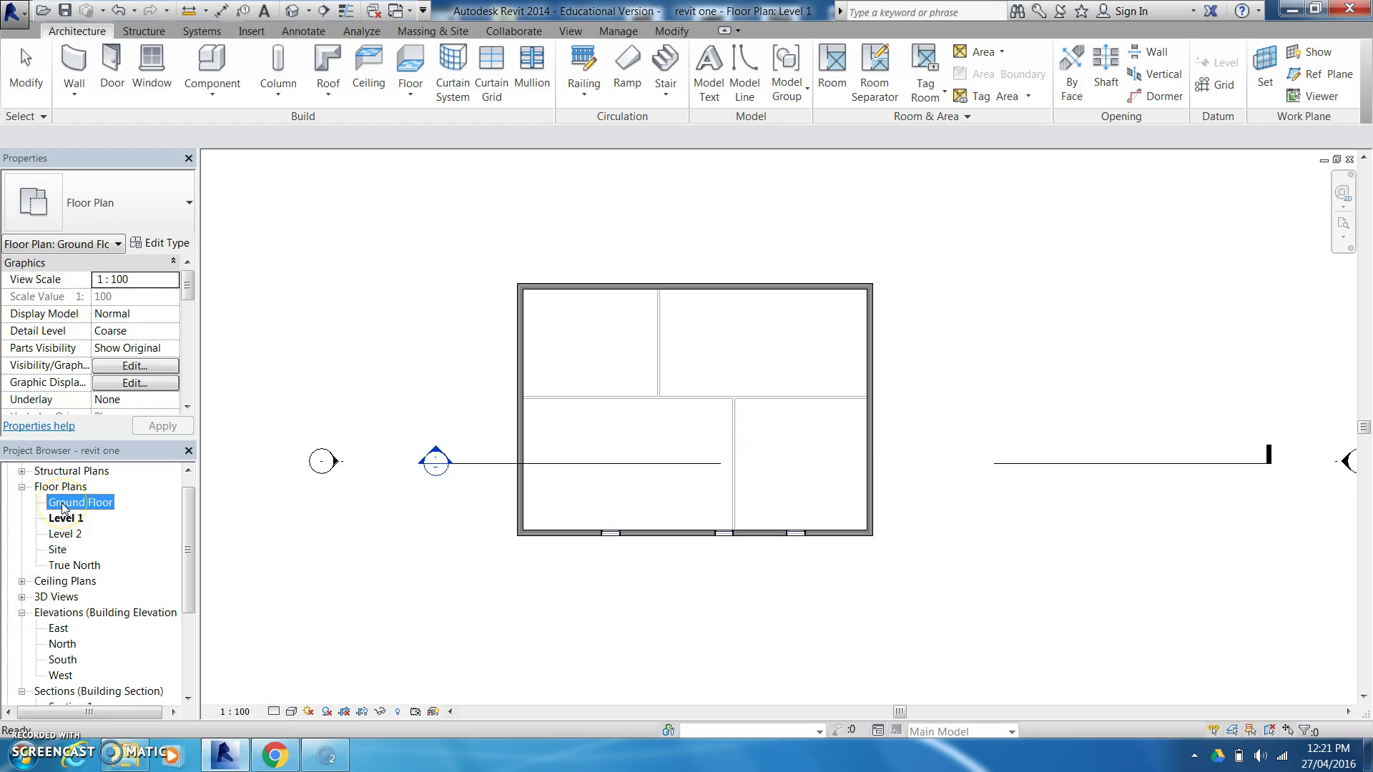
{"action": "double_click", "coordinate": [63, 503]}
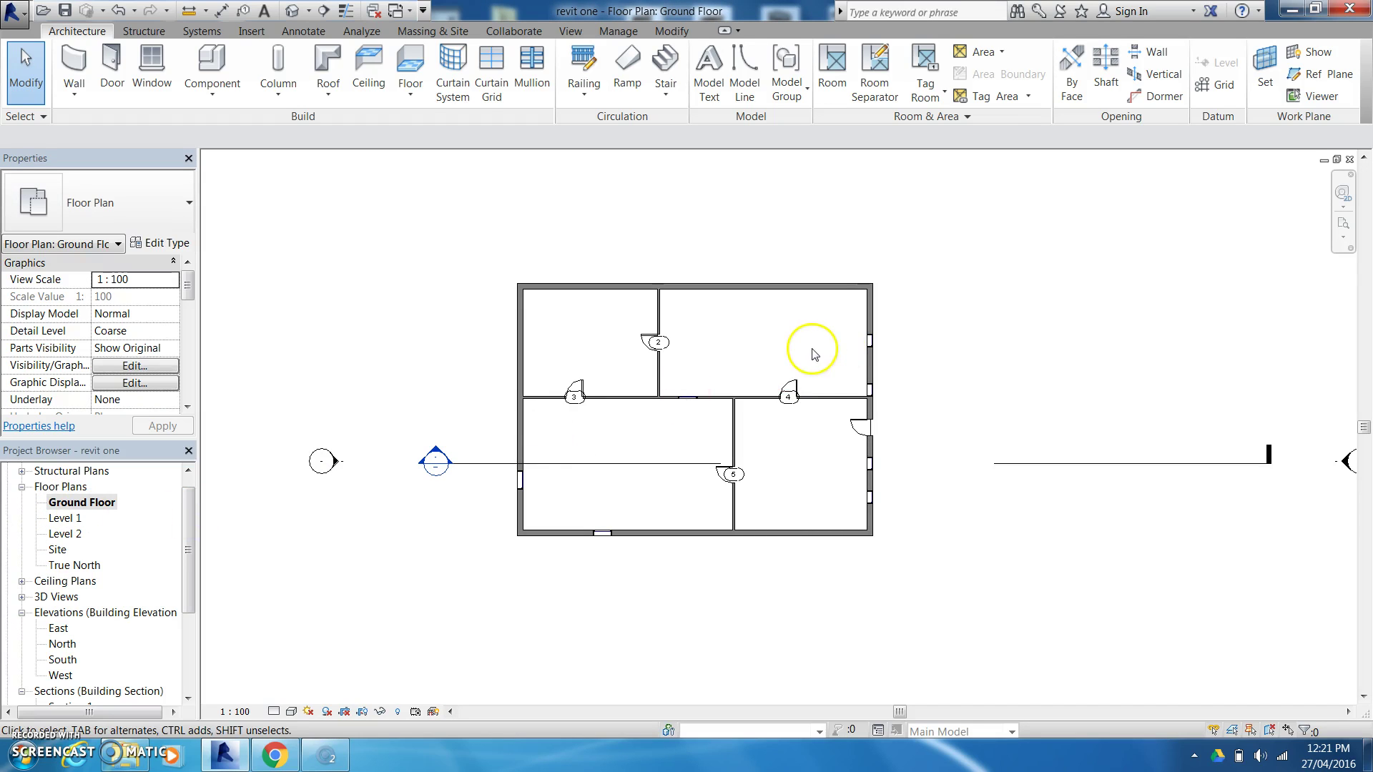
{"action": "double_click", "coordinate": [57, 519]}
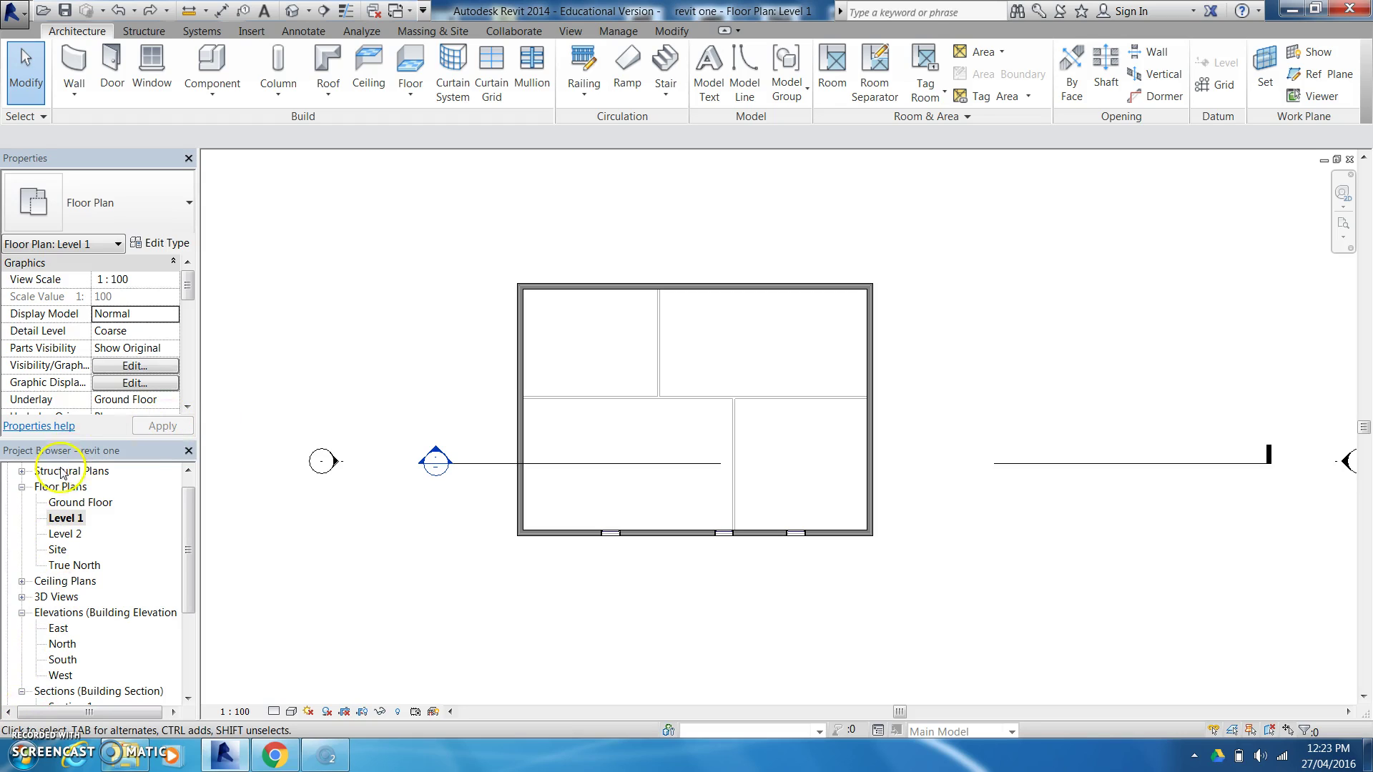
Start the Structural Wall tool with the Basic Wall Brick - 110 type
{"action": "left_click", "coordinate": [61, 520]}
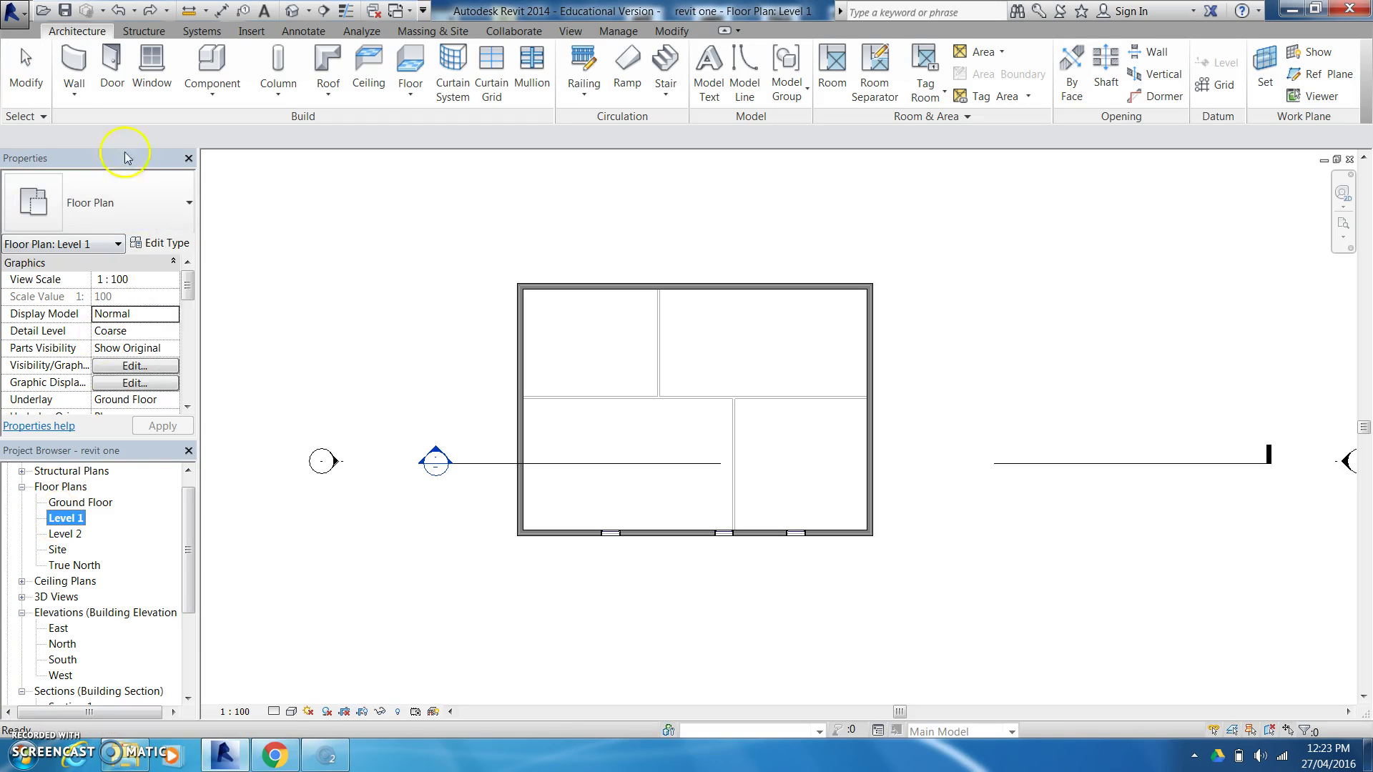
{"action": "left_click", "coordinate": [74, 63]}
{"action": "left_click", "coordinate": [74, 90]}
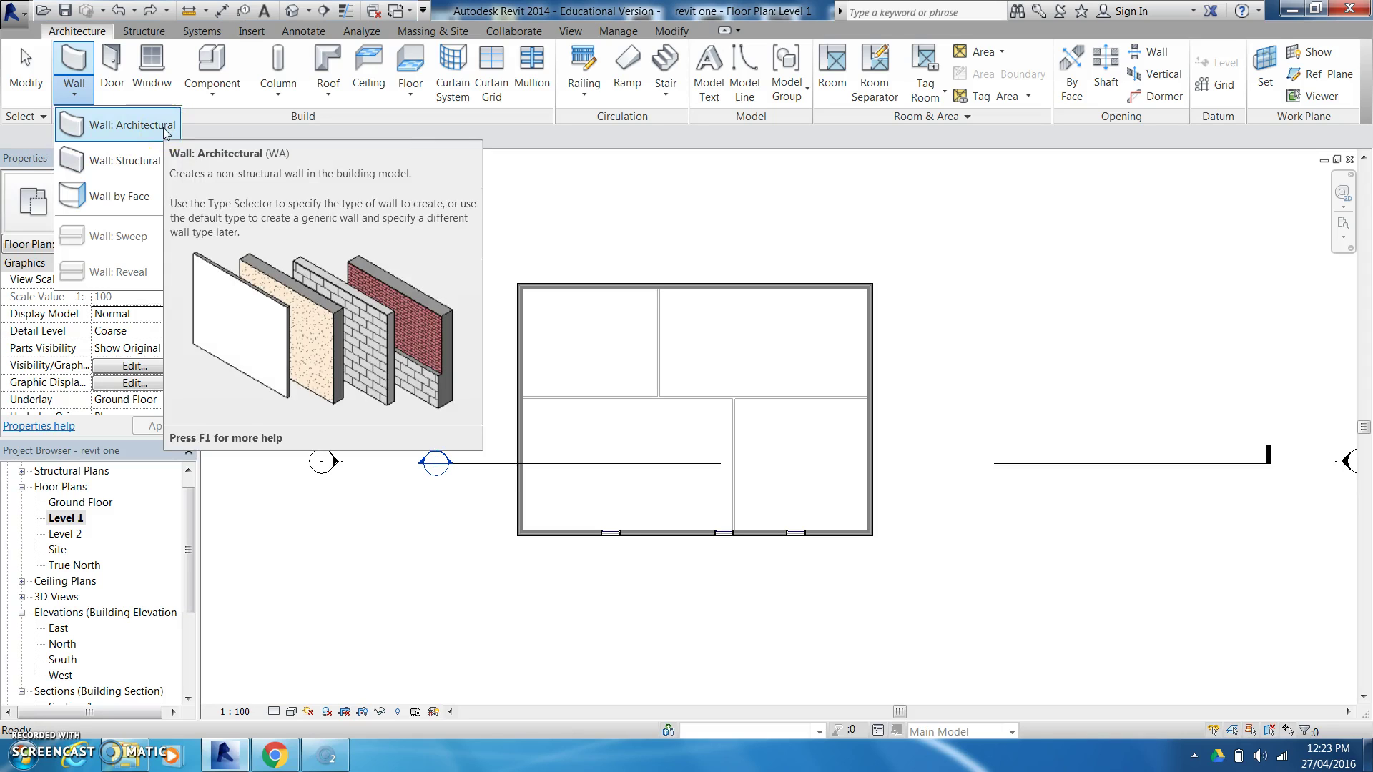
{"action": "left_click", "coordinate": [143, 162]}
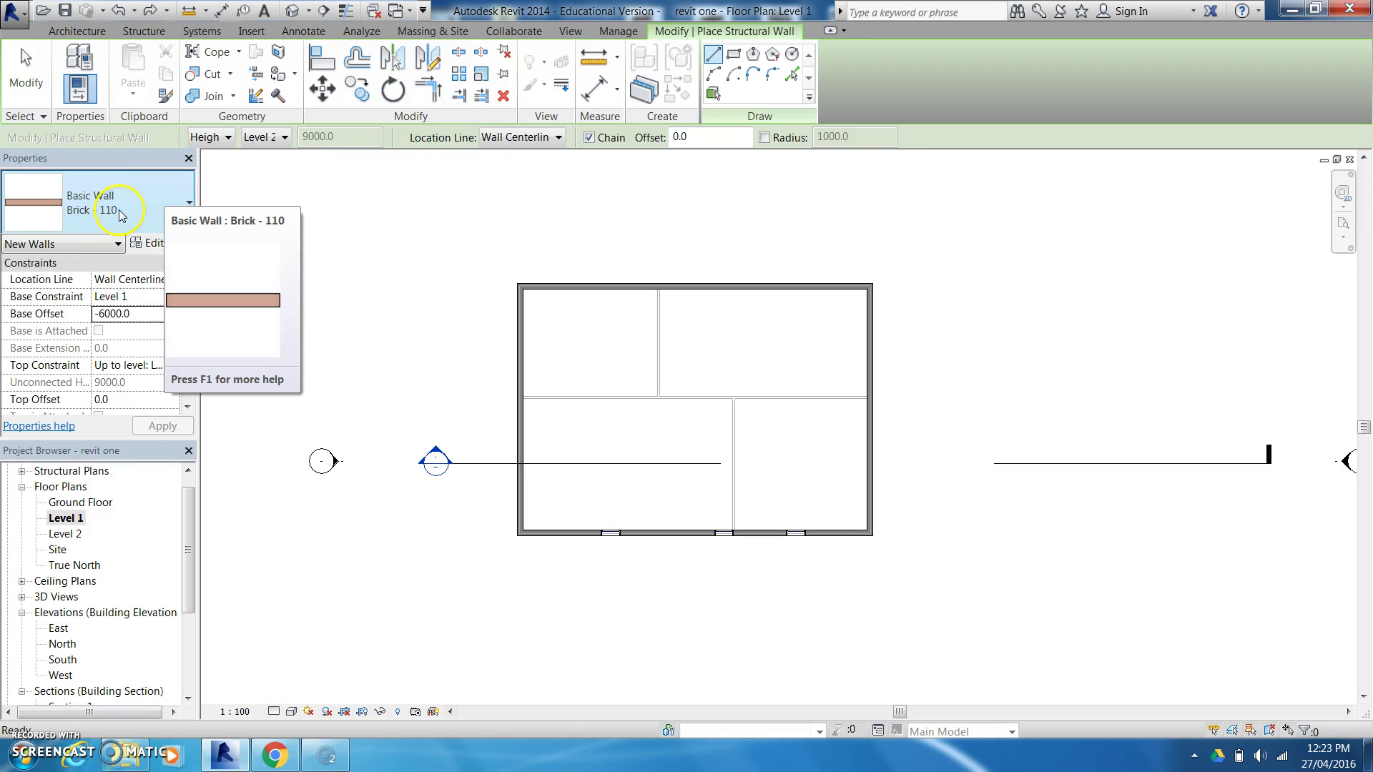
{"action": "left_click", "coordinate": [121, 214]}
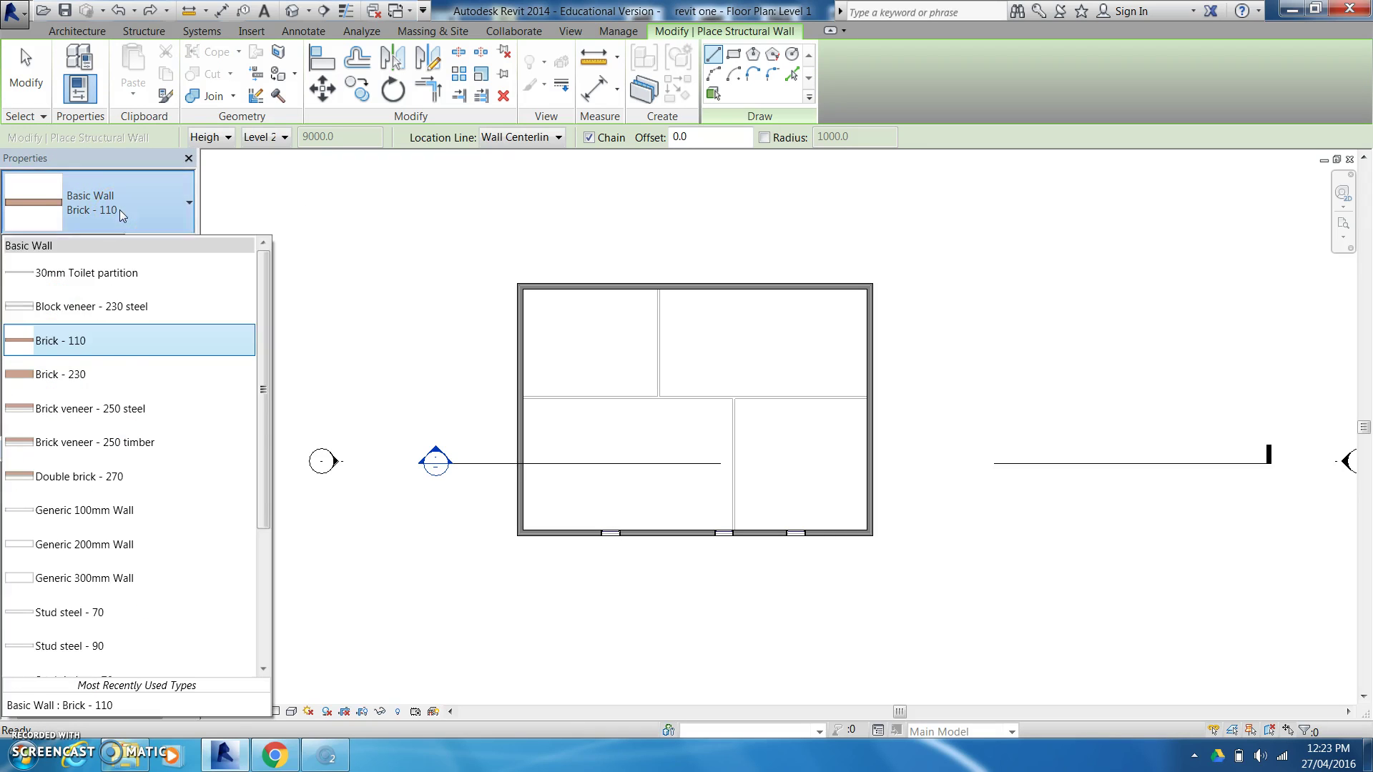
{"action": "left_click", "coordinate": [119, 209]}
{"action": "left_click", "coordinate": [118, 209]}
{"action": "left_click", "coordinate": [119, 209]}
{"action": "left_click", "coordinate": [118, 208]}
{"action": "left_click", "coordinate": [119, 208]}
{"action": "left_click", "coordinate": [229, 147]}
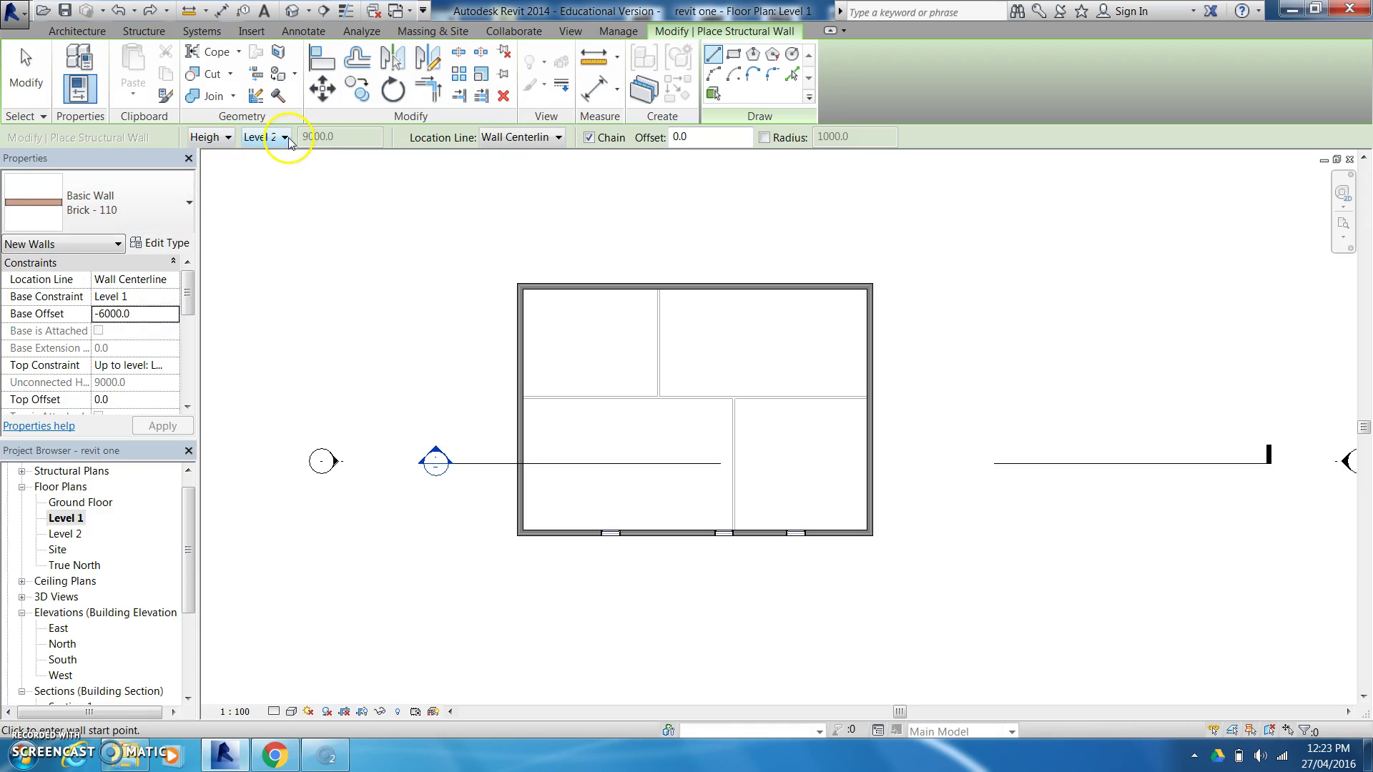
Set the wall's Base Offset to 0.0 and apply it
{"action": "left_click", "coordinate": [102, 320]}
{"action": "key", "text": "BackSpace"}
{"action": "key", "text": "BackSpace"}
{"action": "left_click", "coordinate": [168, 428]}
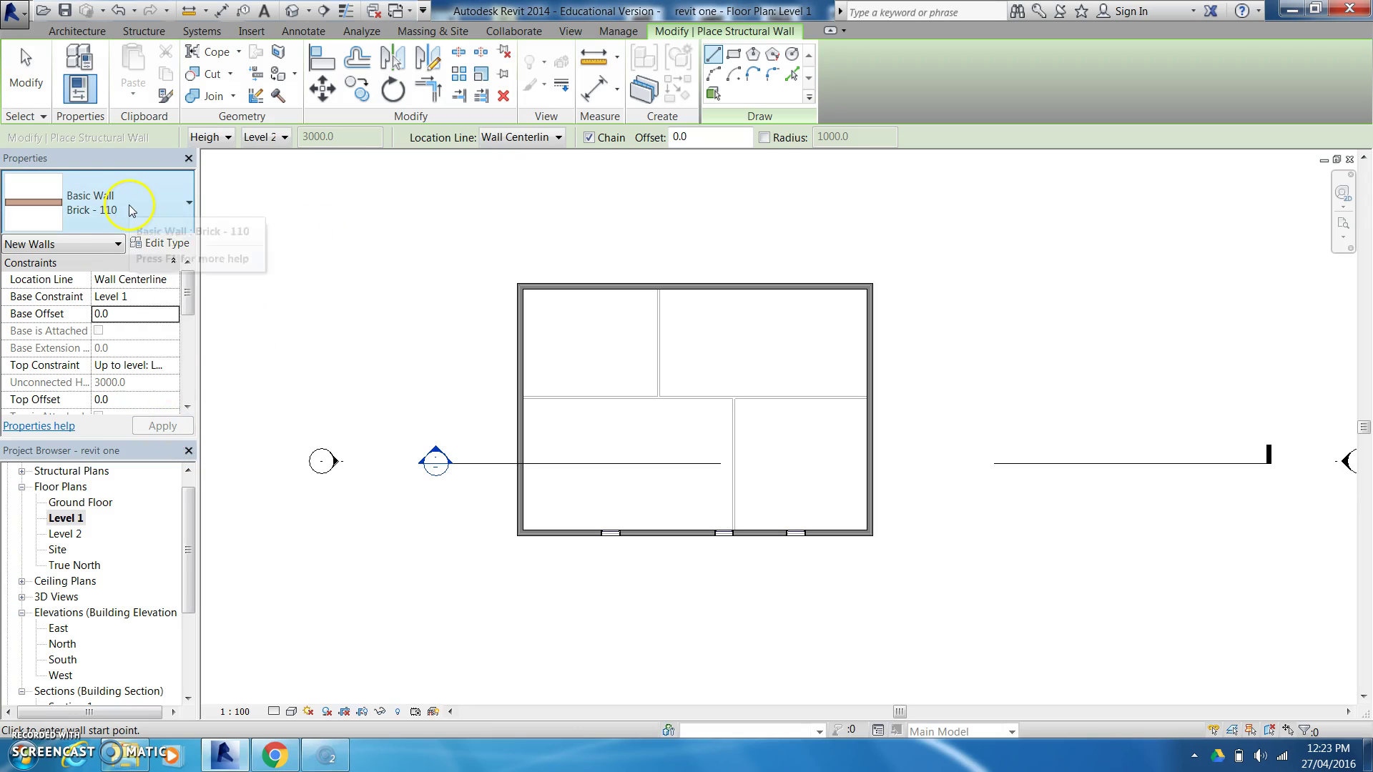
Discard a misdrawn diagonal wall, then draw Brick - 110 walls closing off the top room
{"action": "left_click", "coordinate": [178, 206]}
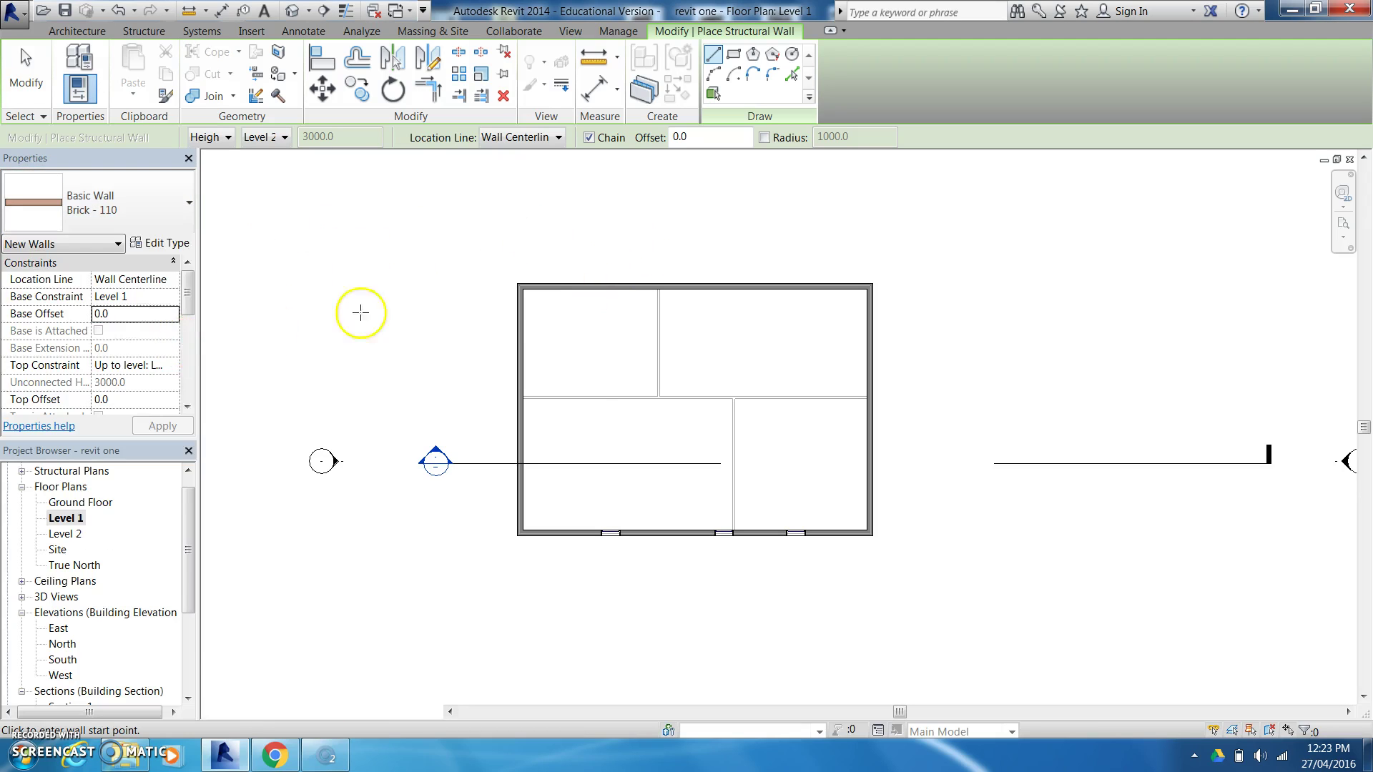
{"action": "left_click", "coordinate": [594, 291]}
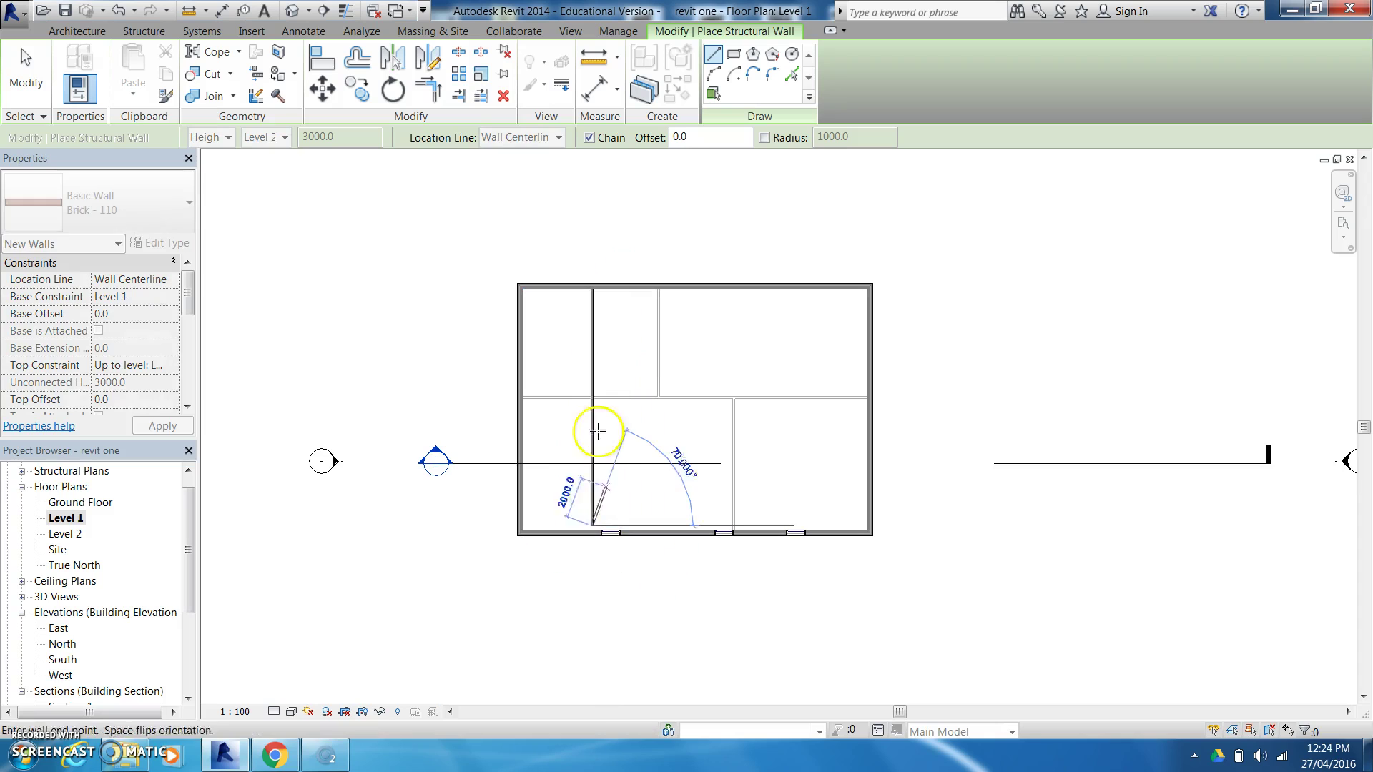
{"action": "right_click", "coordinate": [399, 281]}
{"action": "left_click", "coordinate": [444, 294]}
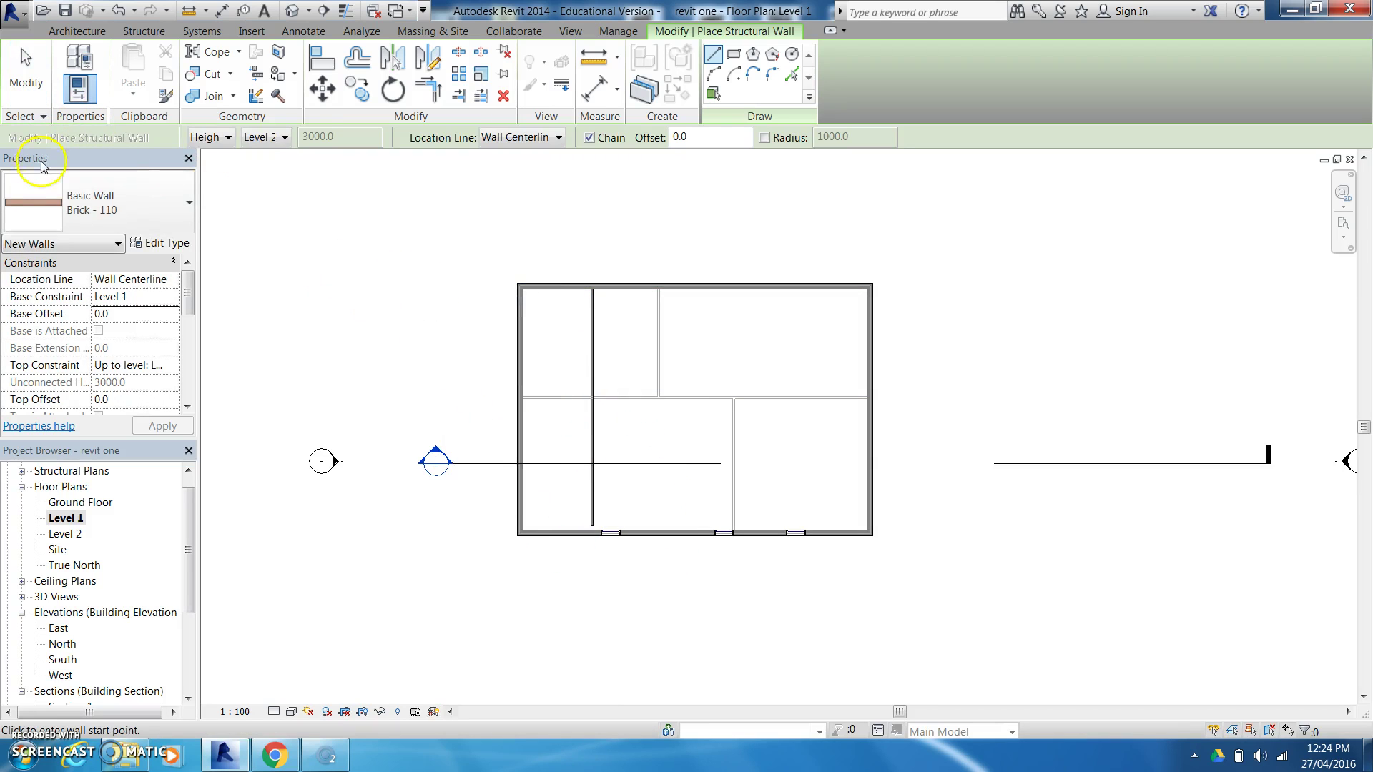
{"action": "left_click", "coordinate": [107, 204]}
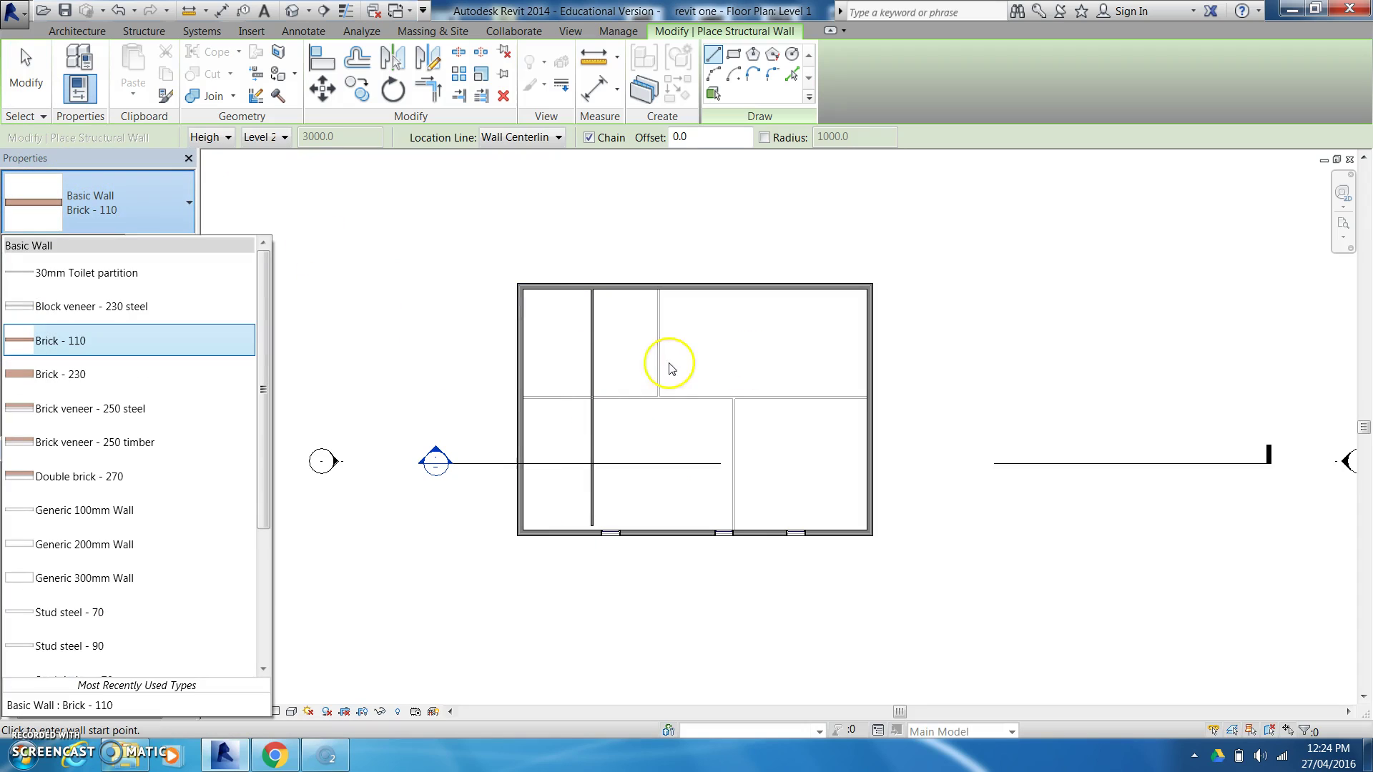
{"action": "left_click", "coordinate": [229, 342]}
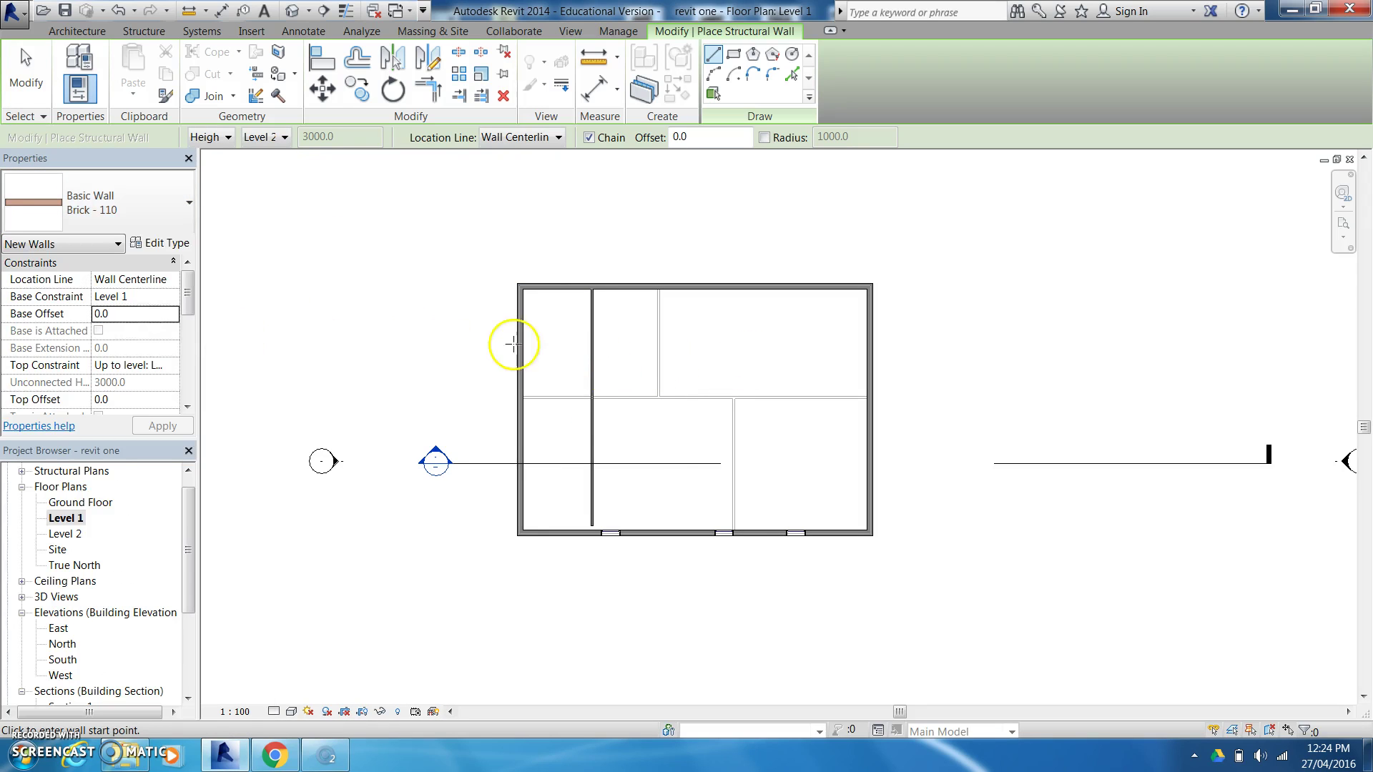
{"action": "left_click", "coordinate": [591, 353]}
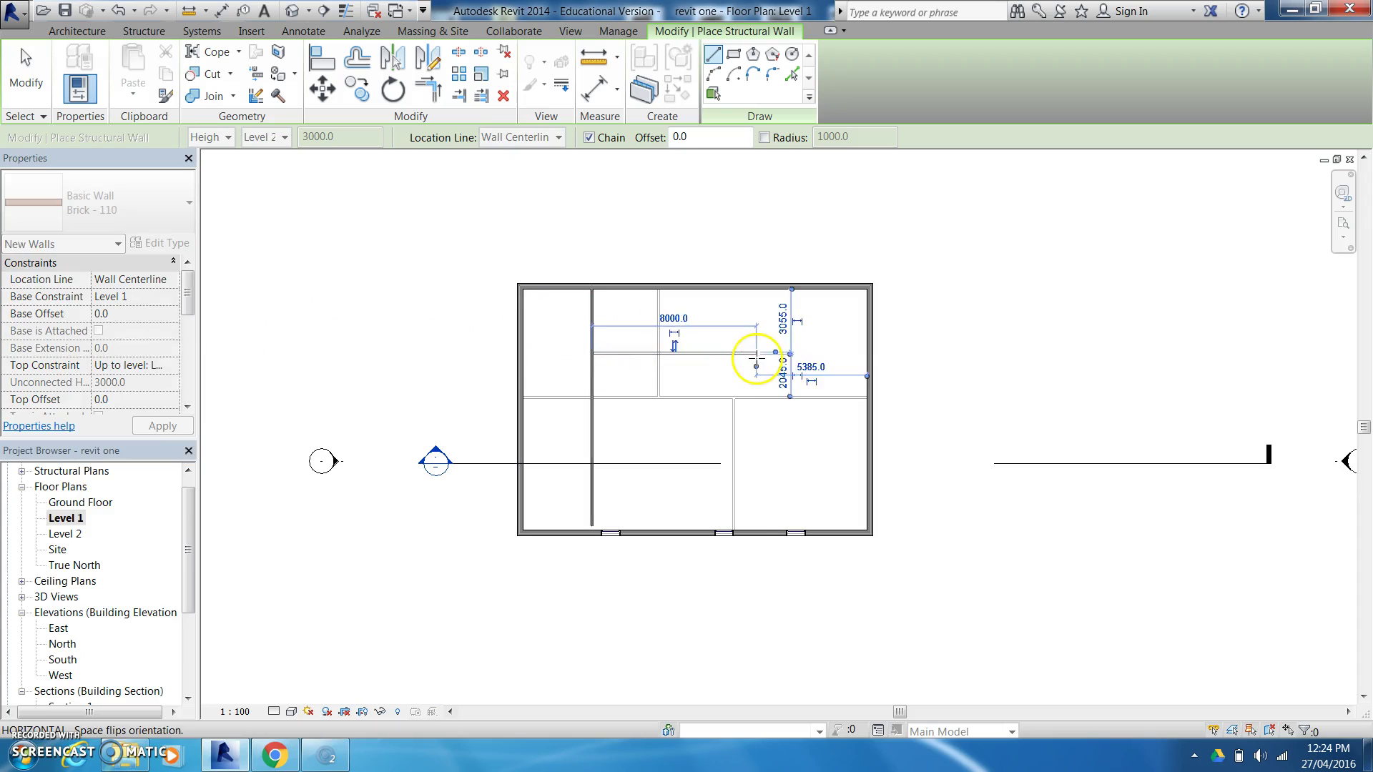
{"action": "left_click", "coordinate": [756, 354]}
{"action": "left_click", "coordinate": [758, 287]}
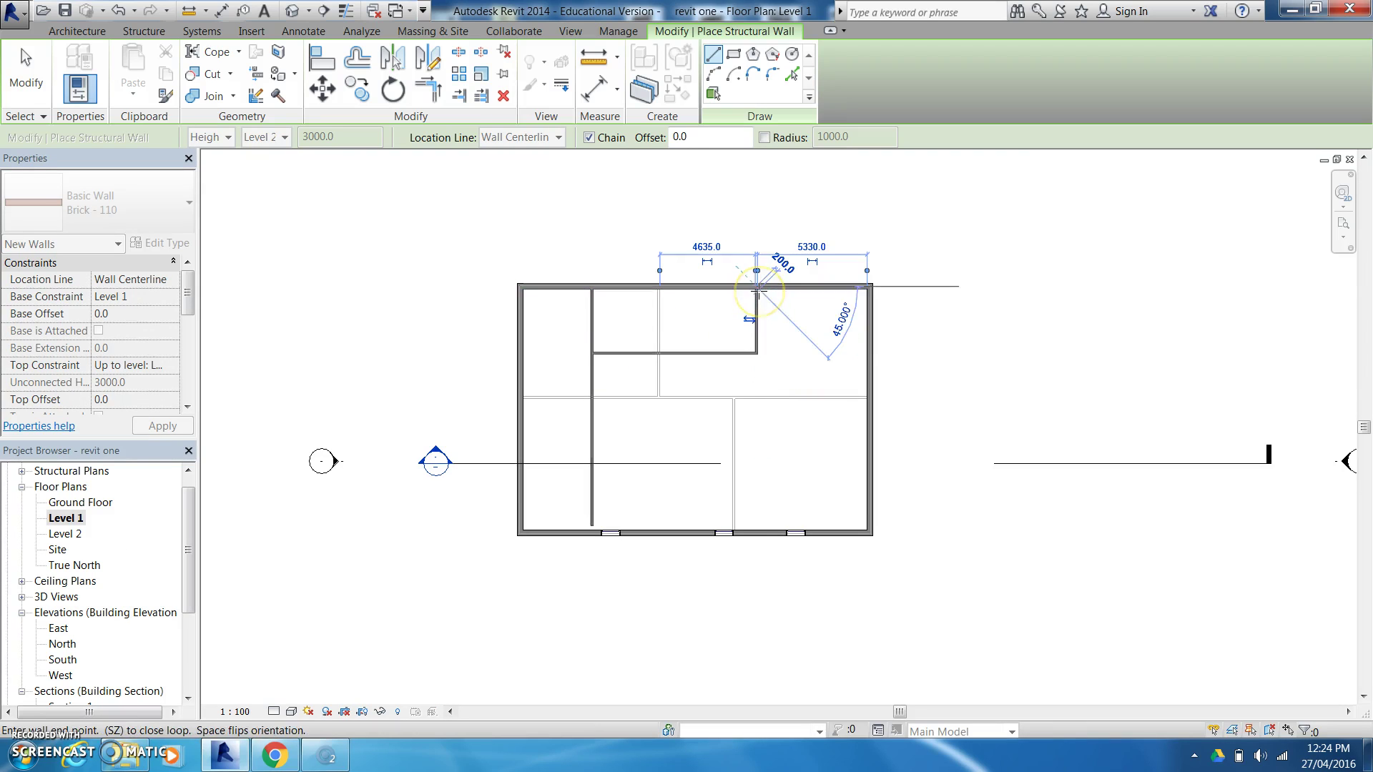
{"action": "right_click", "coordinate": [757, 288]}
{"action": "left_click", "coordinate": [765, 302]}
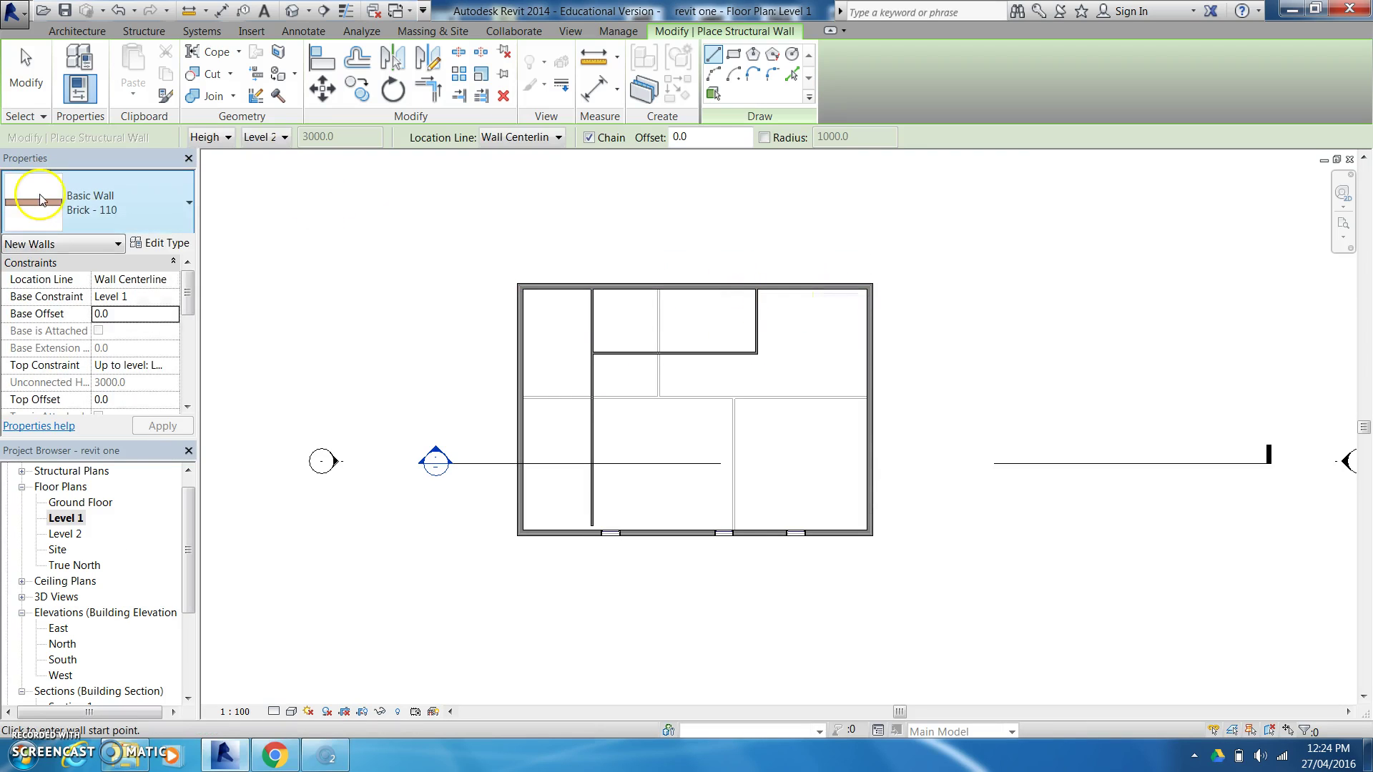
Keep Brick - 110 and add a short wall at the bottom exterior wall, discarding a stray preview
{"action": "left_click", "coordinate": [44, 199]}
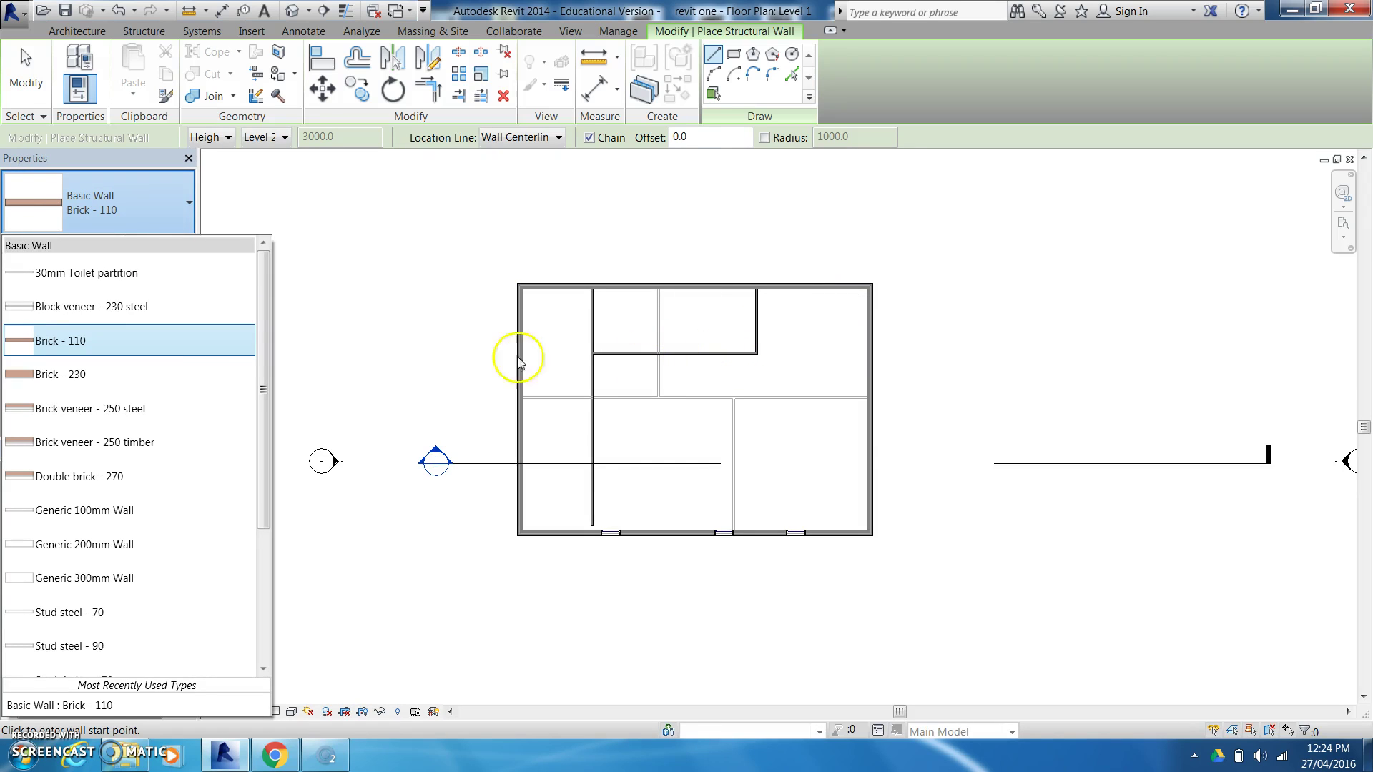
{"action": "left_click", "coordinate": [60, 341]}
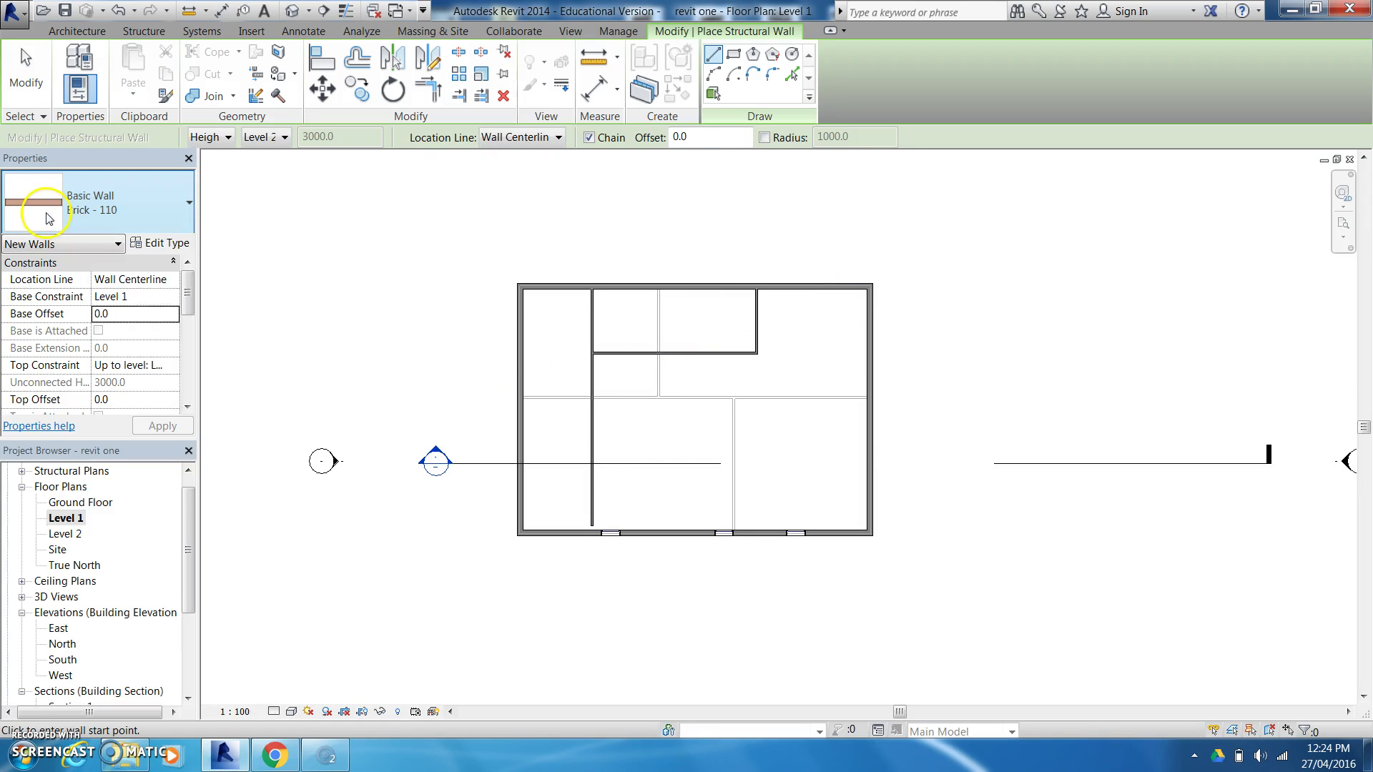
{"action": "left_click", "coordinate": [701, 352]}
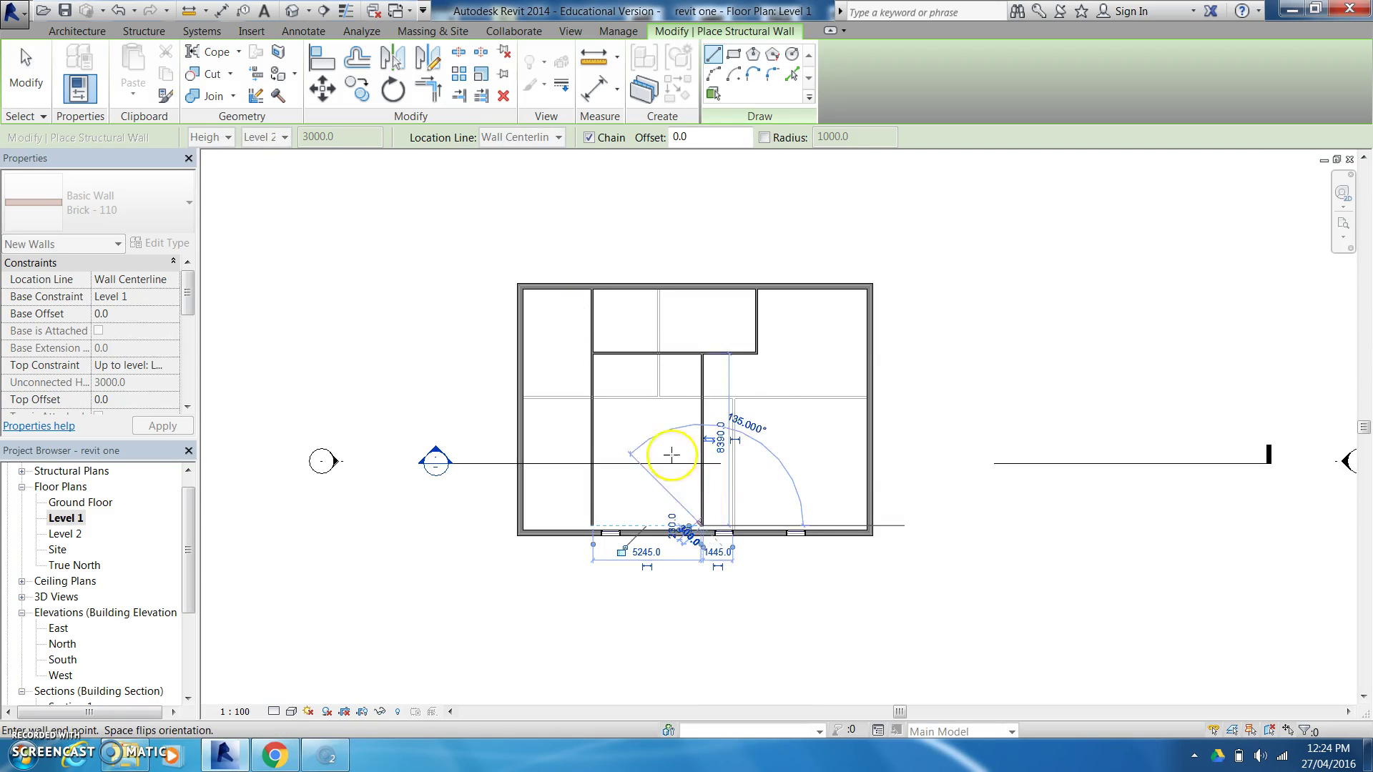
{"action": "right_click", "coordinate": [667, 411]}
{"action": "left_click", "coordinate": [711, 423]}
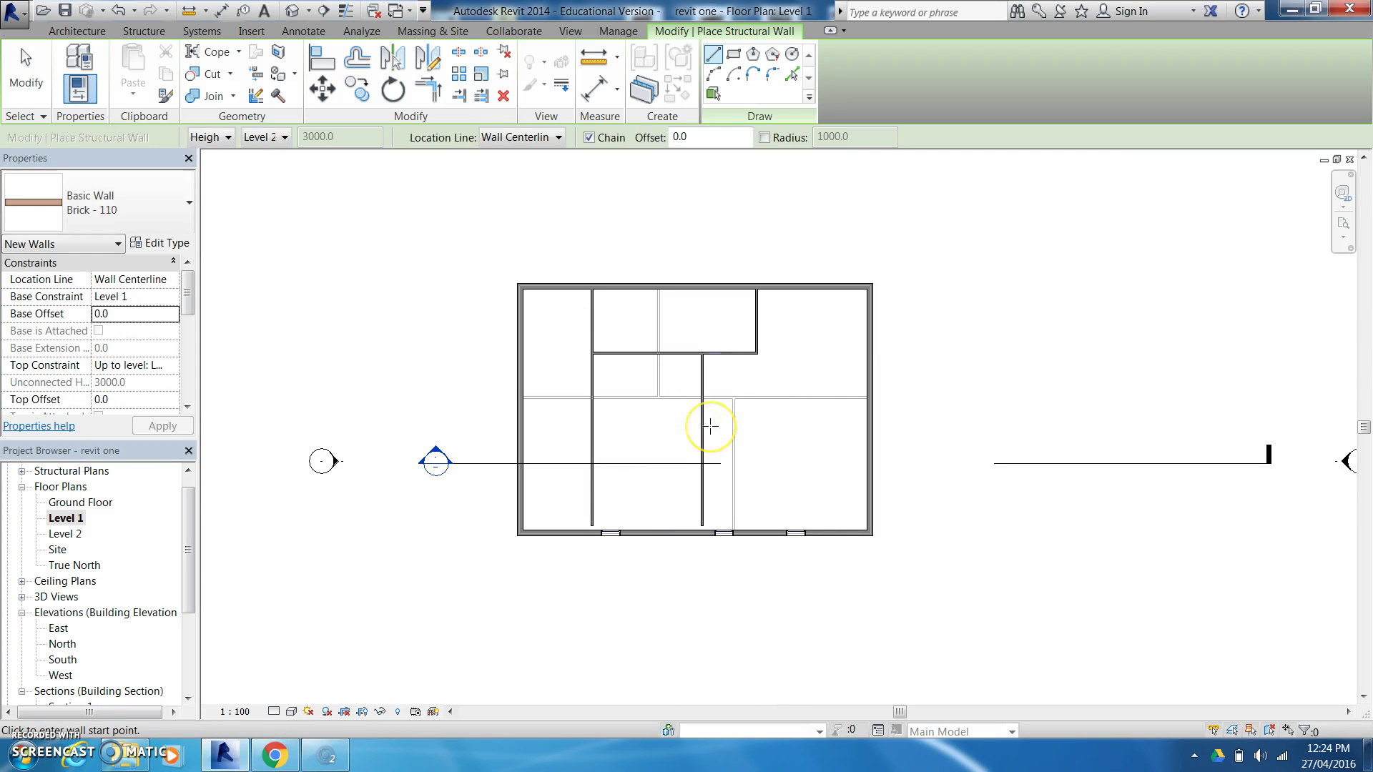
{"action": "left_click", "coordinate": [590, 526]}
{"action": "left_click", "coordinate": [599, 524]}
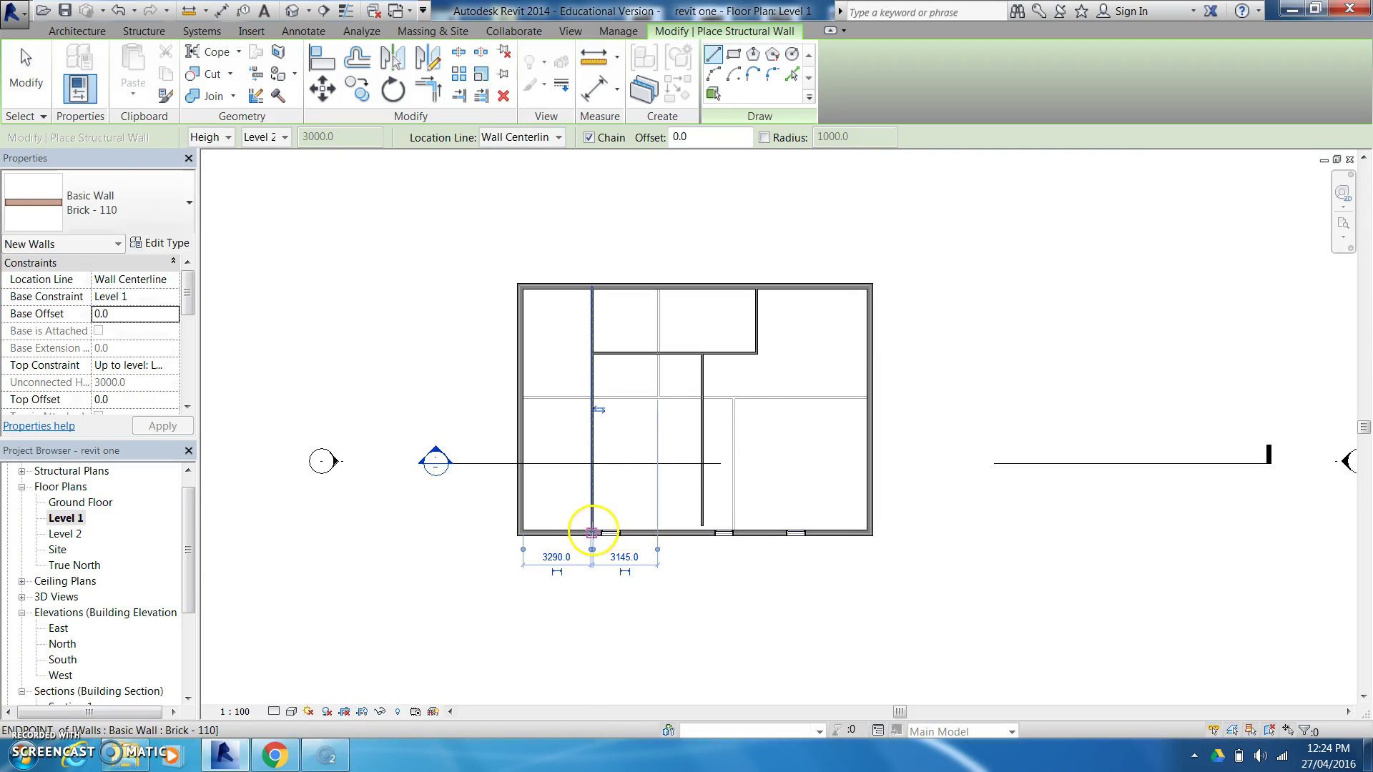
{"action": "right_click", "coordinate": [593, 513]}
{"action": "left_click", "coordinate": [637, 296]}
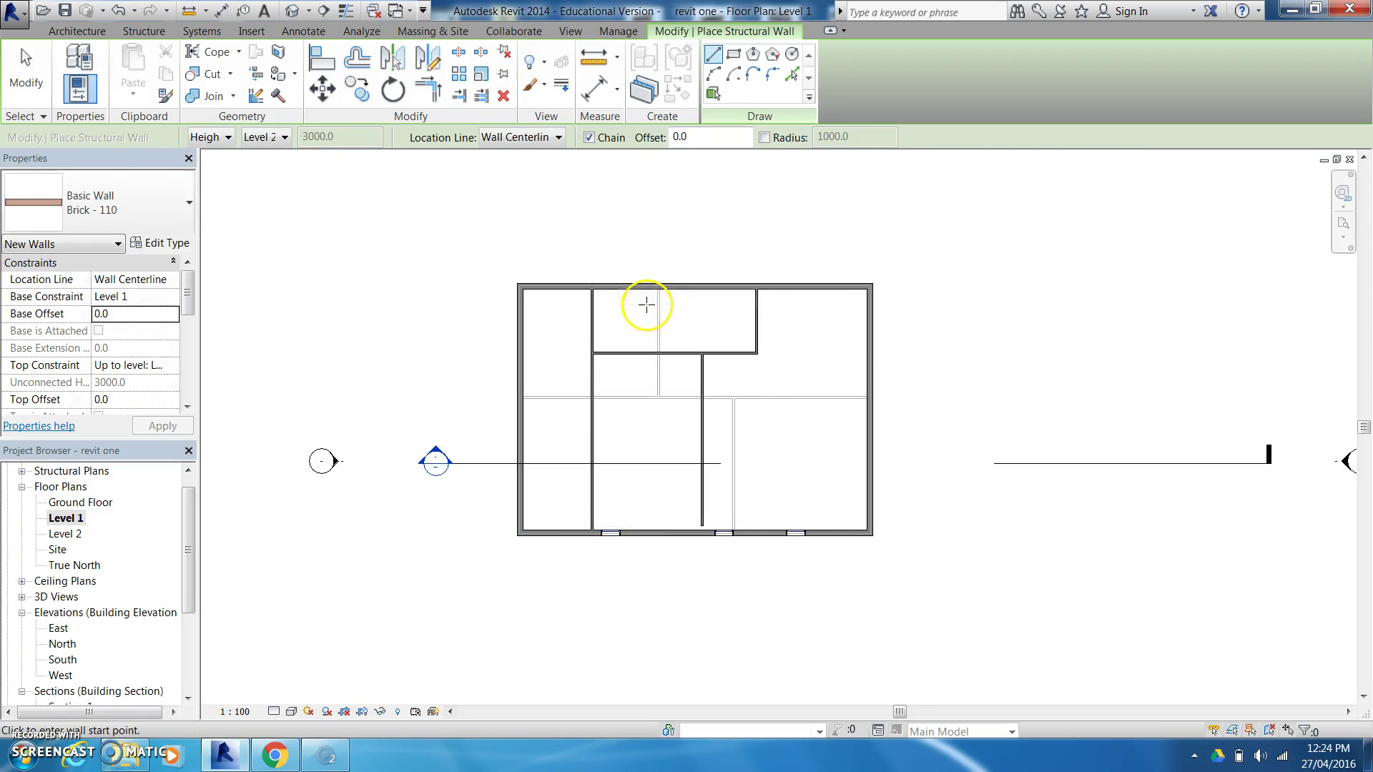
Draw a vertical Brick - 110 wall from the horizontal interior wall to the bottom exterior wall
{"action": "left_click", "coordinate": [702, 354]}
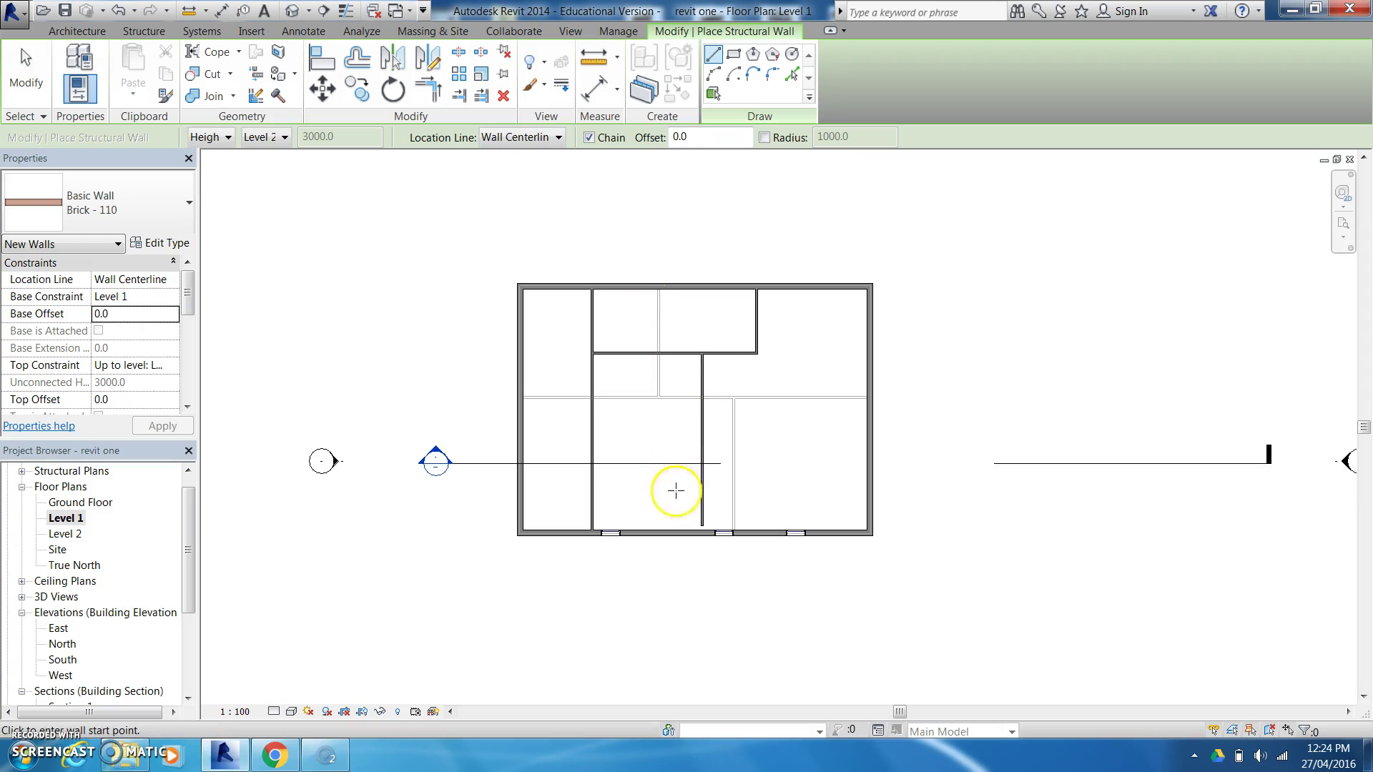
{"action": "left_click", "coordinate": [702, 526]}
{"action": "right_click", "coordinate": [705, 530]}
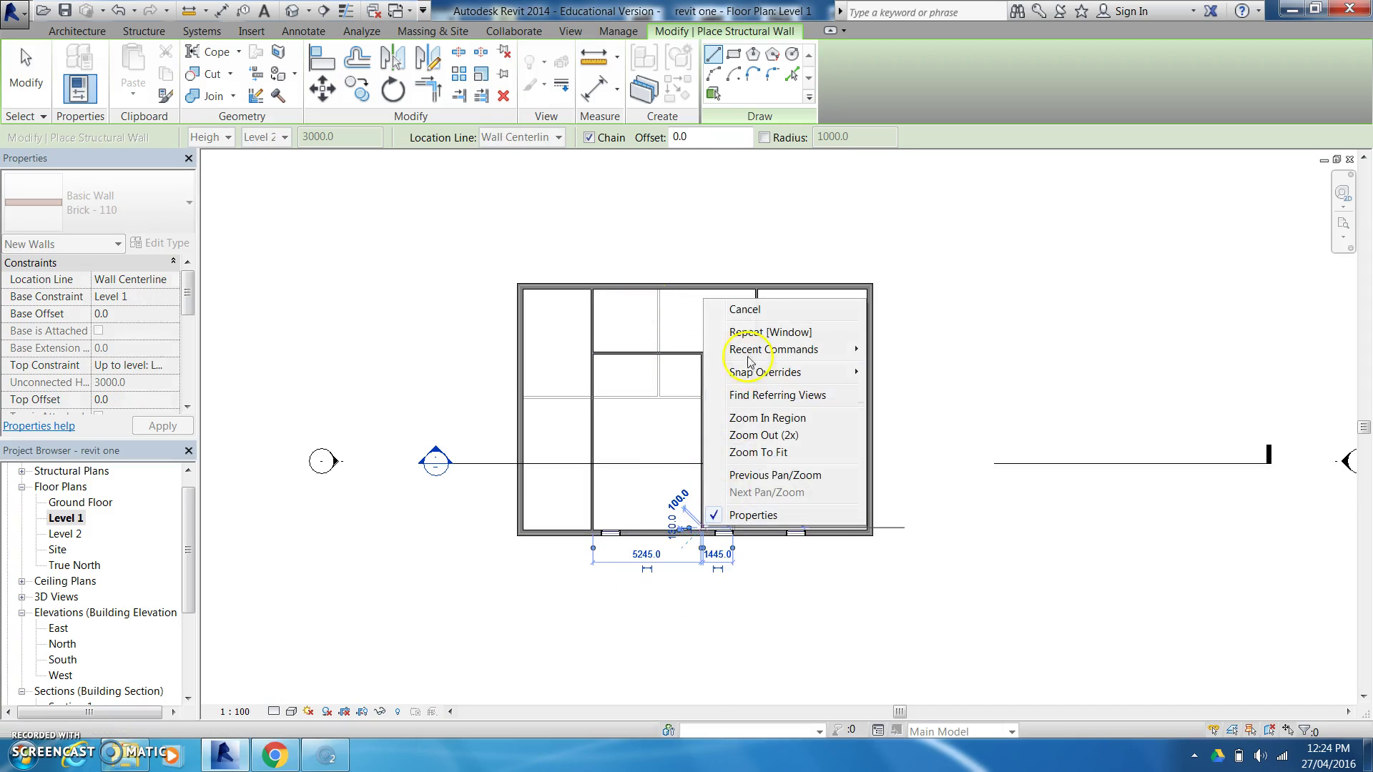
{"action": "left_click", "coordinate": [740, 308]}
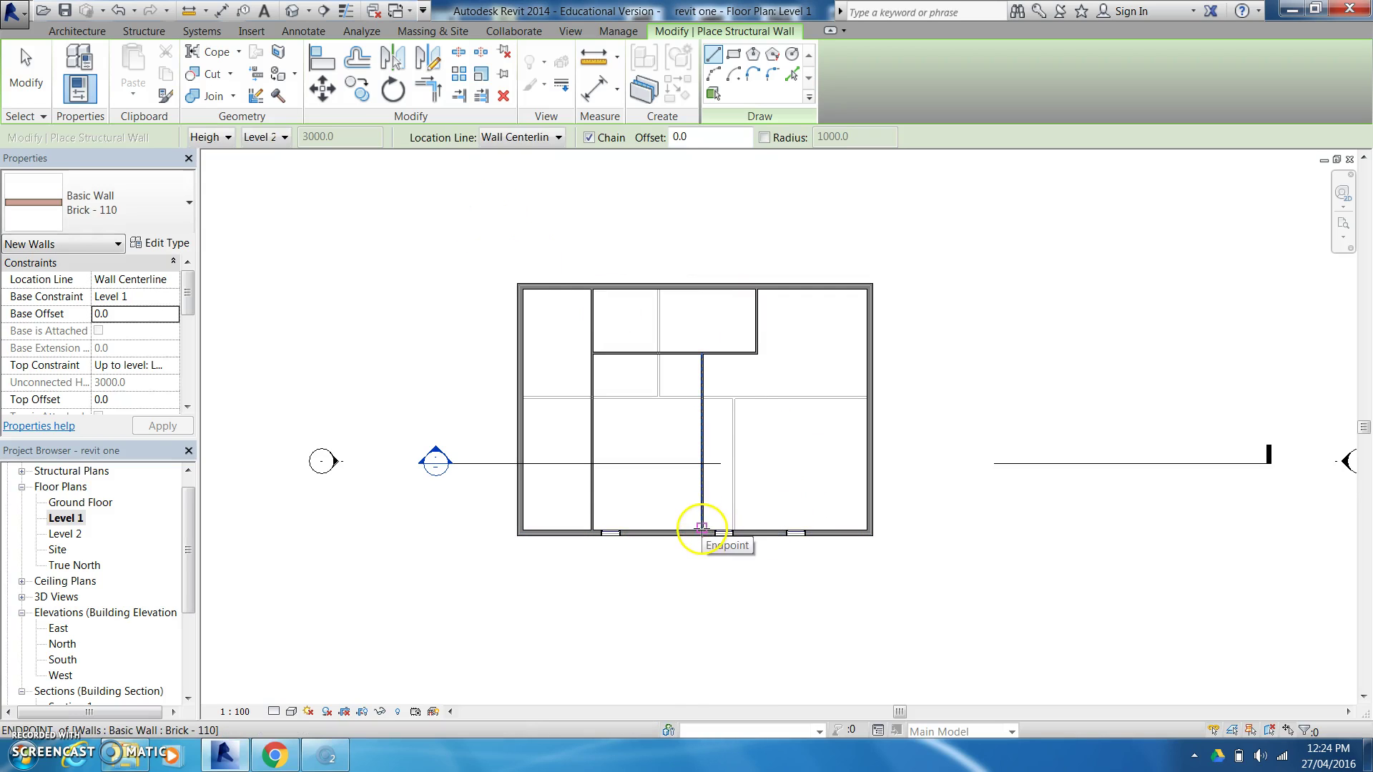
{"action": "left_click", "coordinate": [702, 528]}
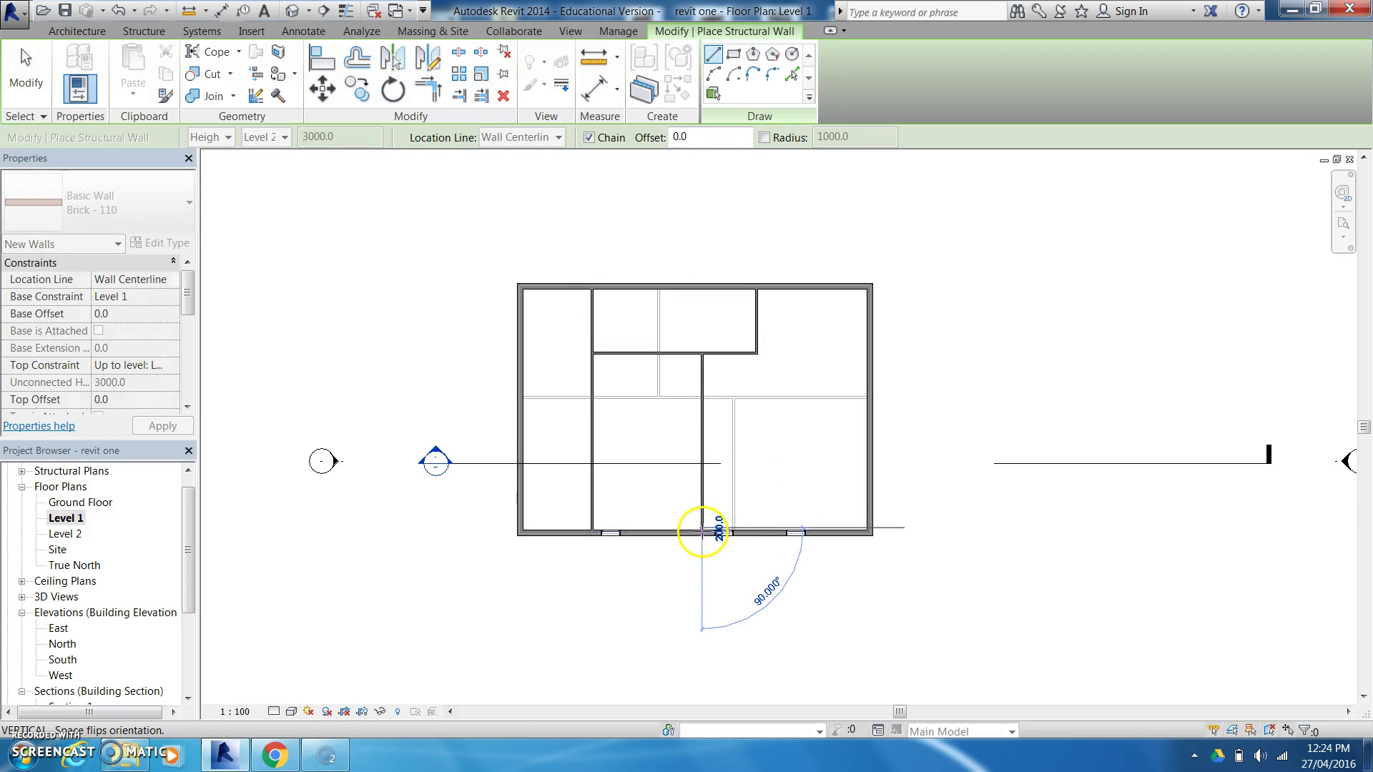
{"action": "right_click", "coordinate": [710, 299]}
{"action": "left_click", "coordinate": [738, 309]}
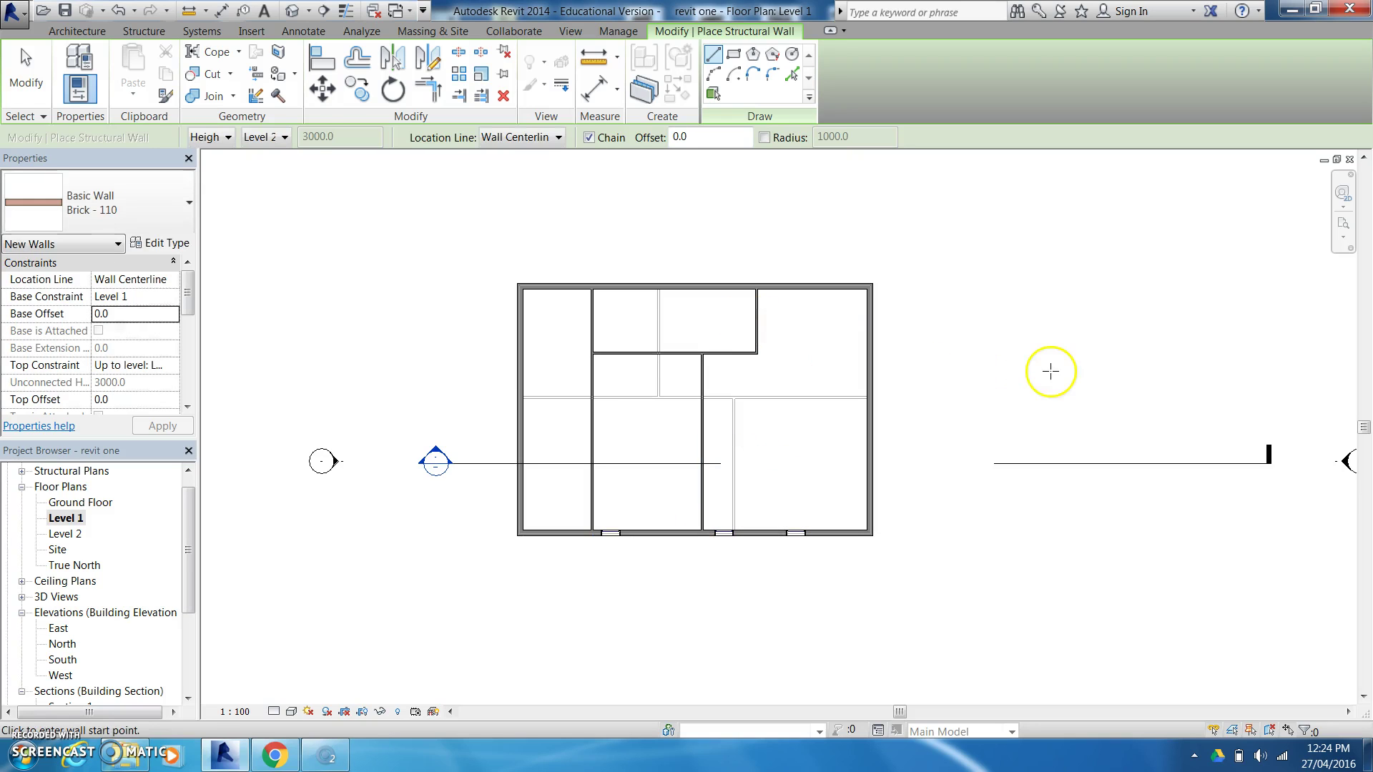
{"action": "left_click", "coordinate": [291, 10]}
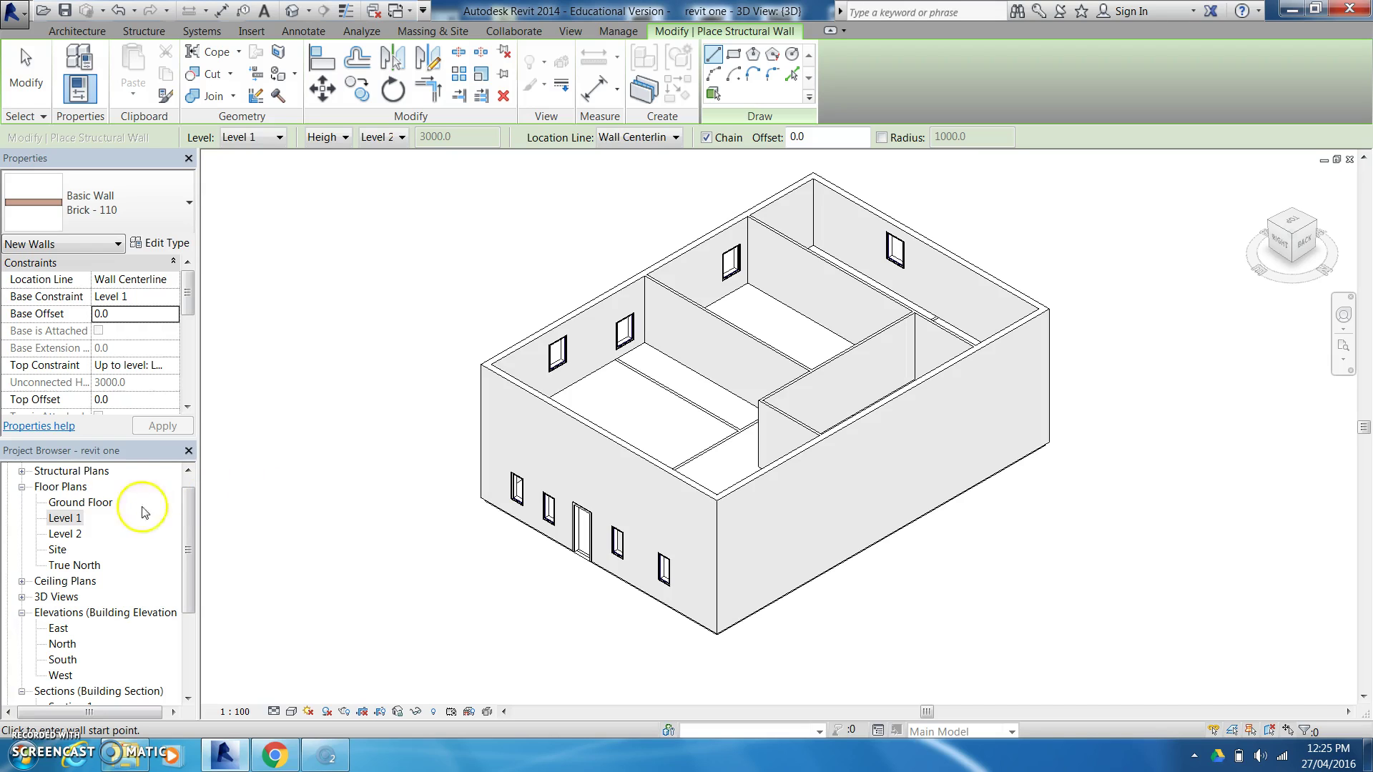
{"action": "double_click", "coordinate": [59, 503]}
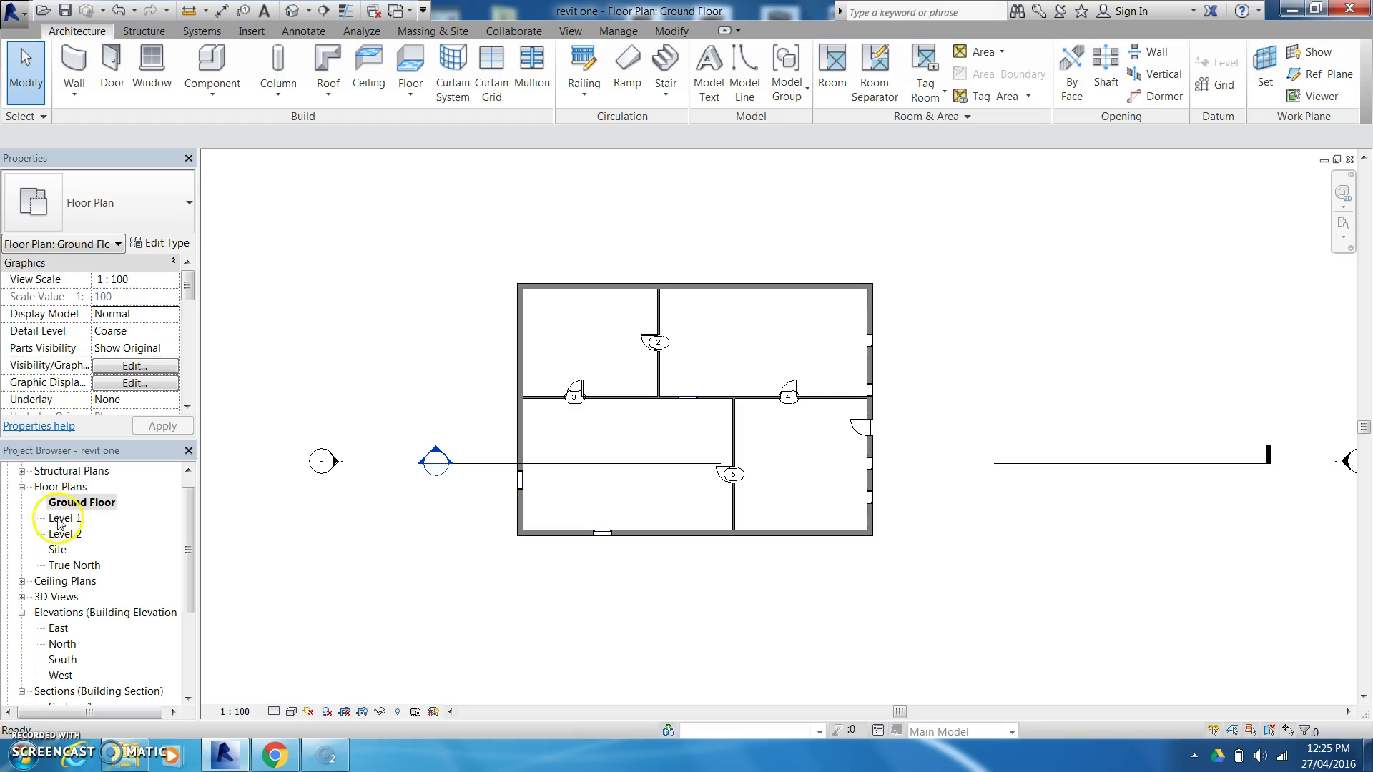
{"action": "double_click", "coordinate": [60, 519]}
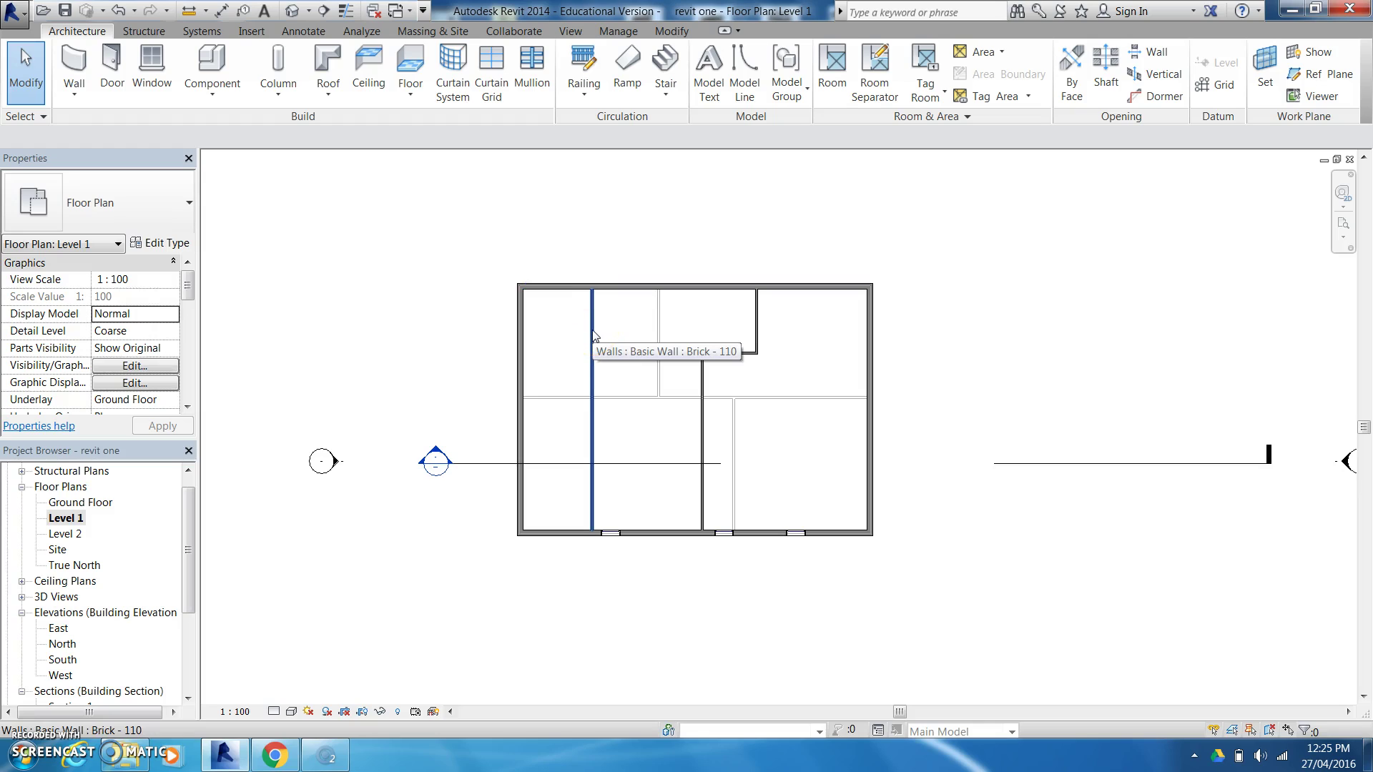
{"action": "left_click", "coordinate": [700, 365]}
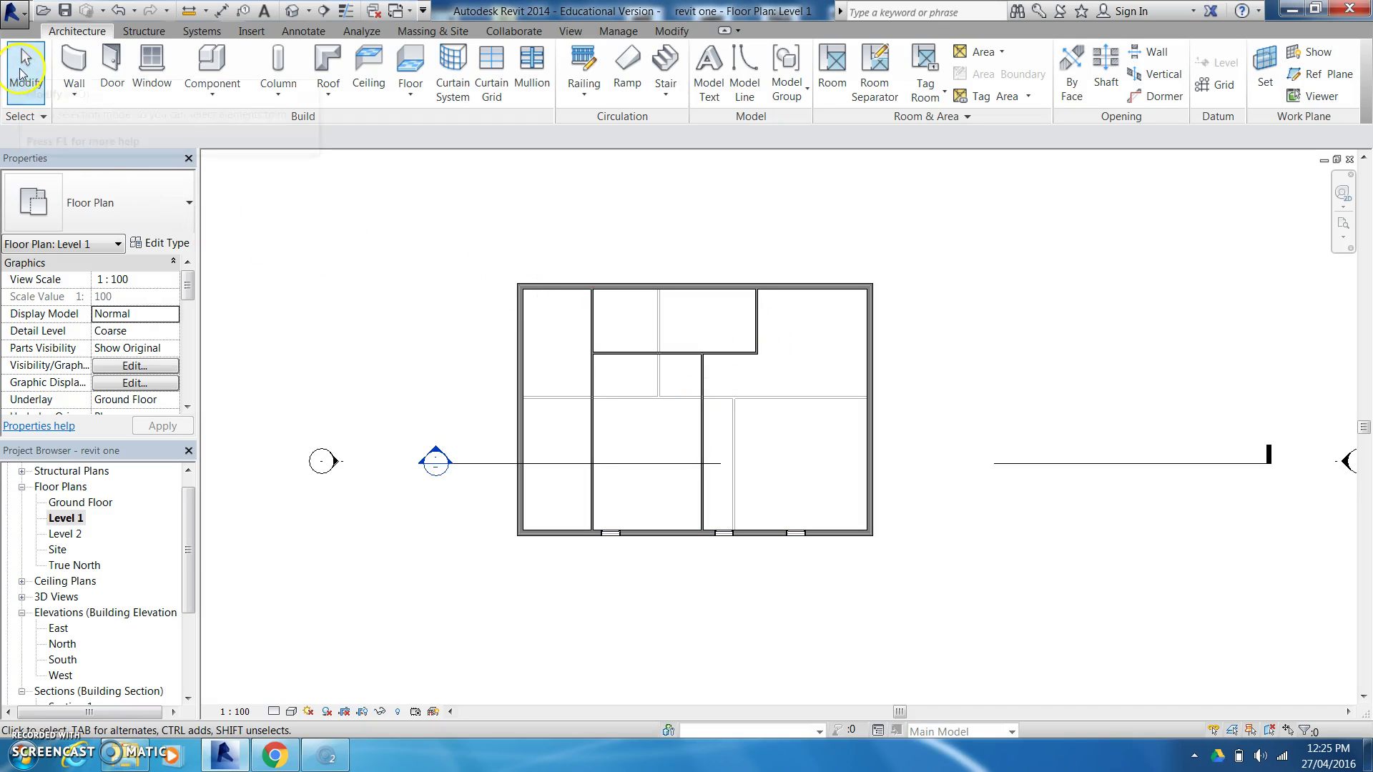
Start placing a component and select the Kousa Dogwood - 3.0 Meters tree type
{"action": "left_click", "coordinate": [221, 99]}
{"action": "left_click", "coordinate": [221, 127]}
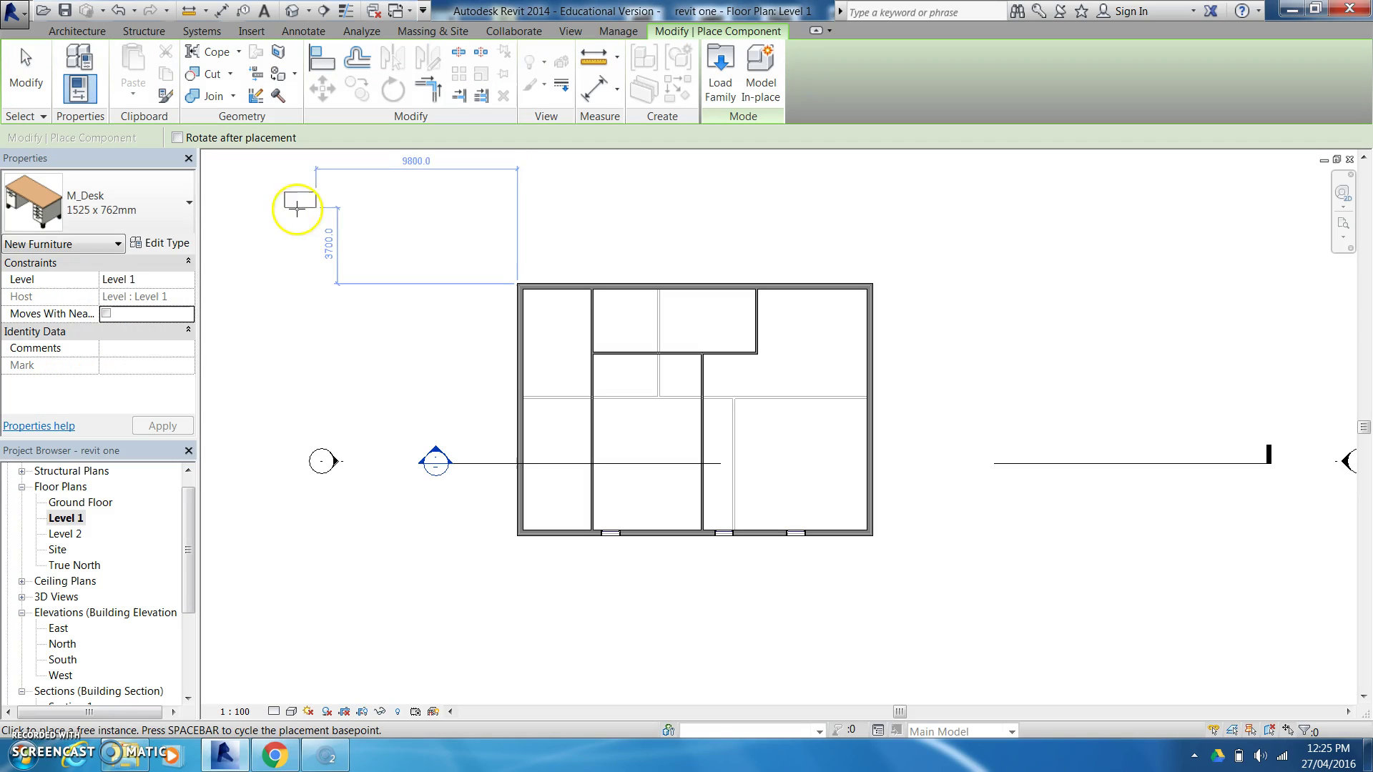
{"action": "left_click", "coordinate": [180, 206]}
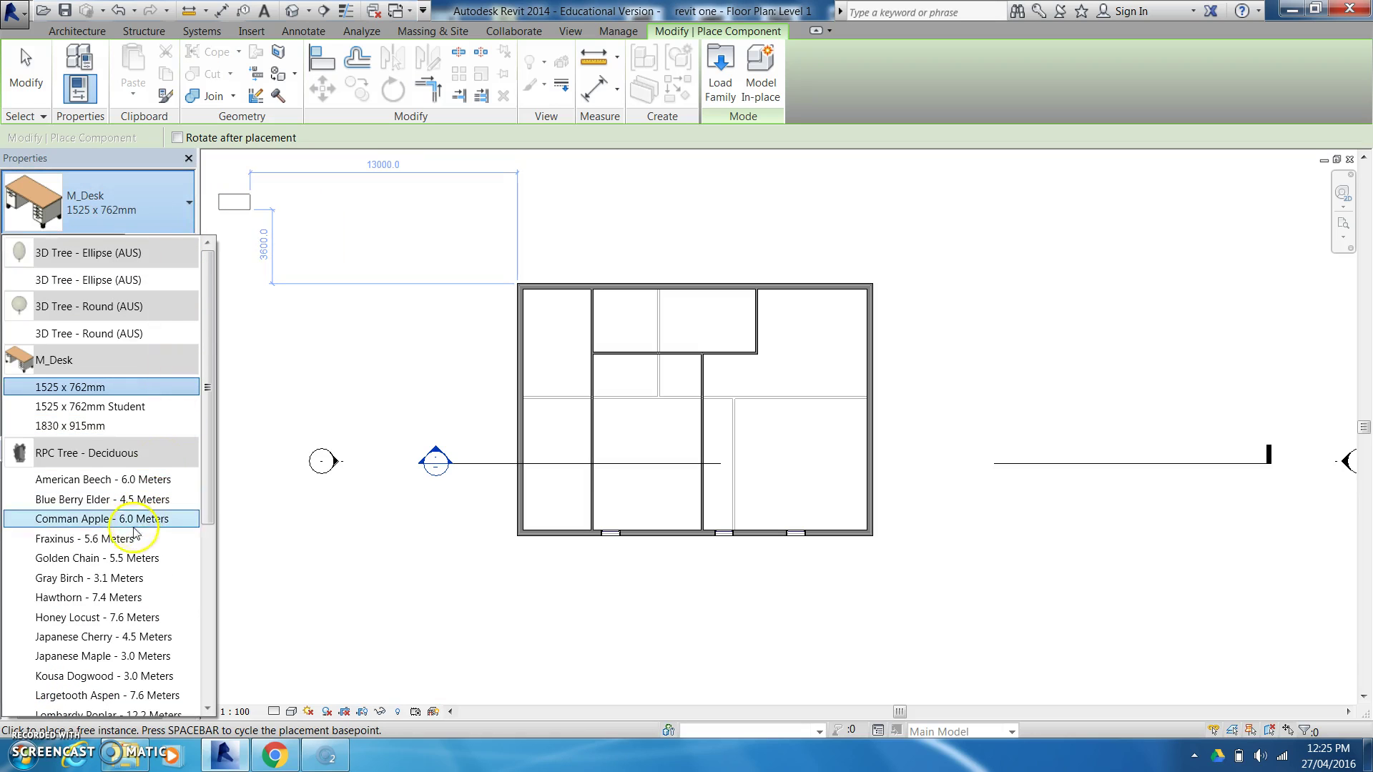
{"action": "scroll", "coordinate": [209, 369], "scroll_direction": "down", "scroll_amount": 5}
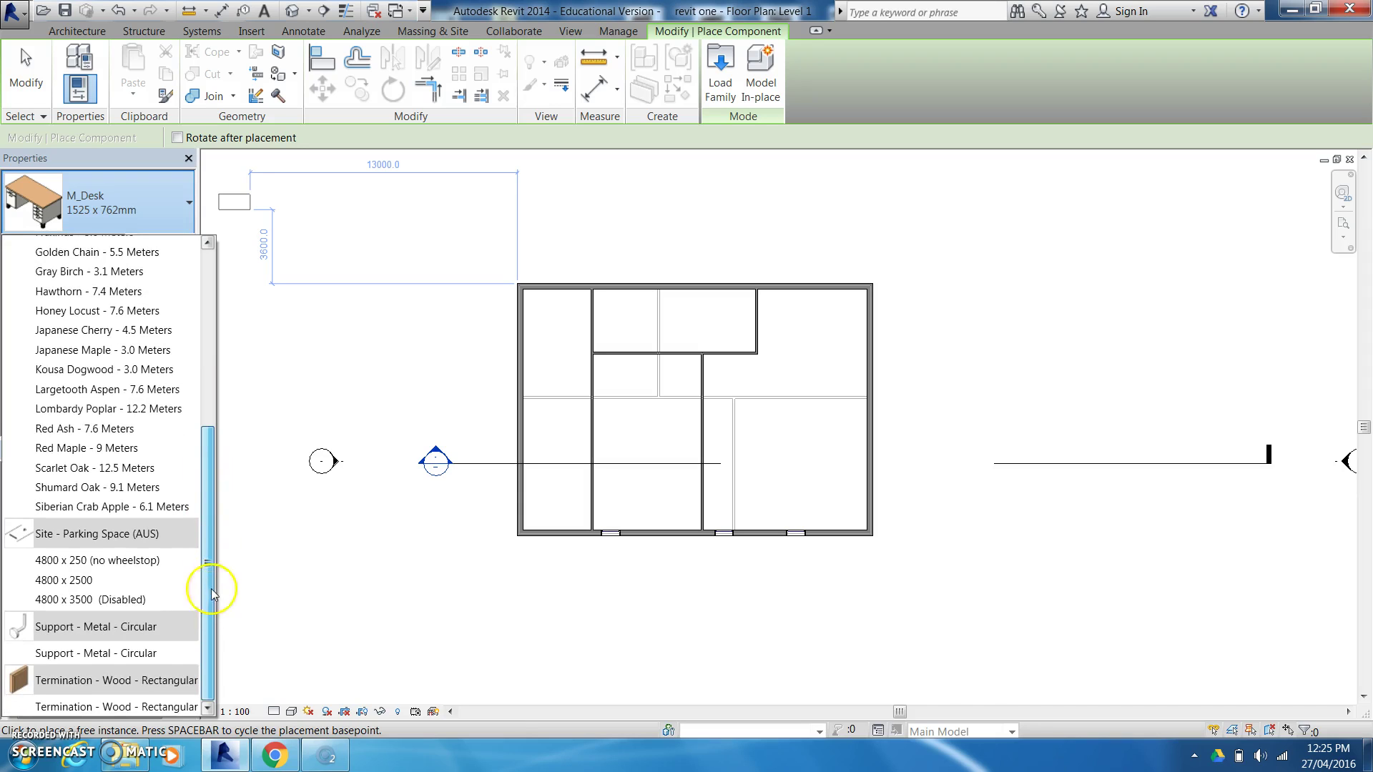
{"action": "scroll", "coordinate": [200, 529], "scroll_direction": "up", "scroll_amount": 3}
{"action": "left_click", "coordinate": [86, 429]}
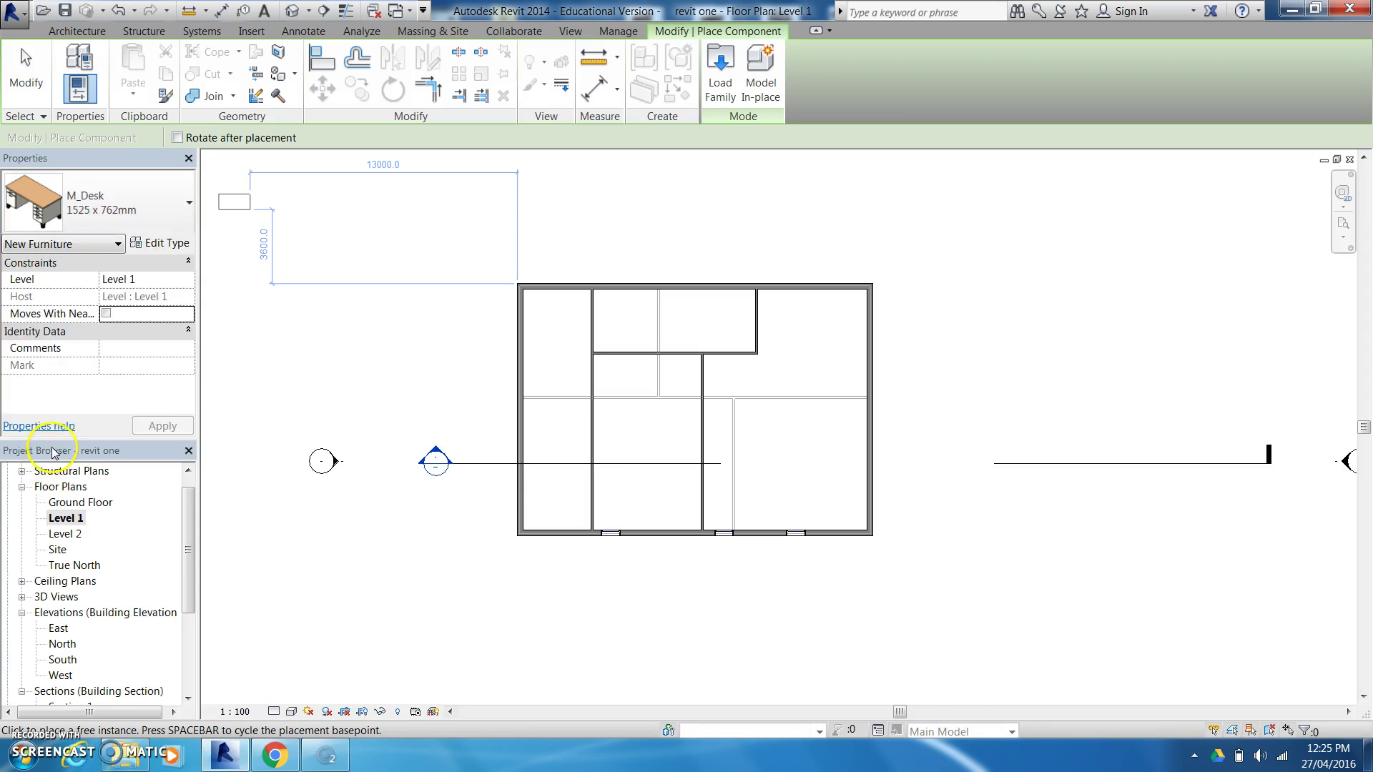
{"action": "left_click", "coordinate": [163, 202]}
{"action": "left_click", "coordinate": [93, 330]}
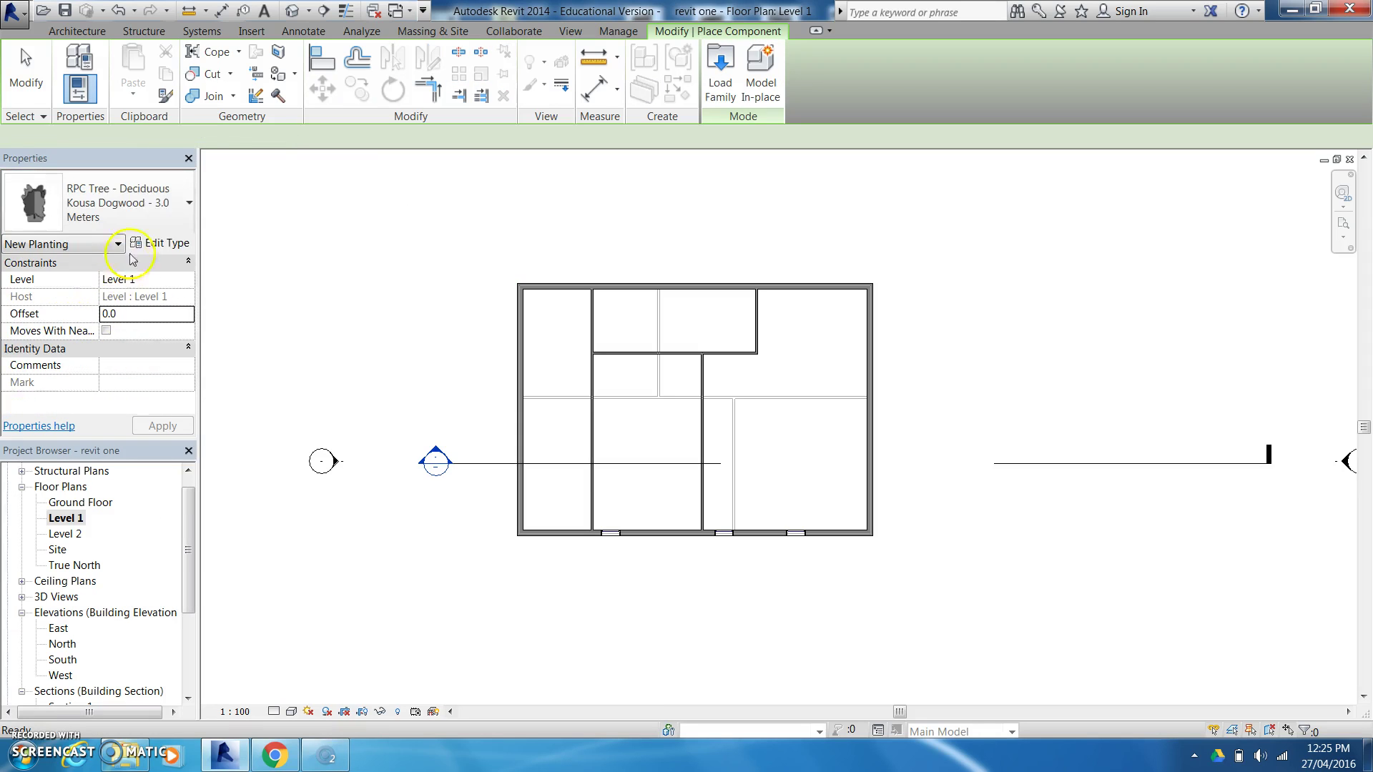
Load the Bed-Bunk family from the Furniture > Beds library folder
{"action": "left_click", "coordinate": [719, 80]}
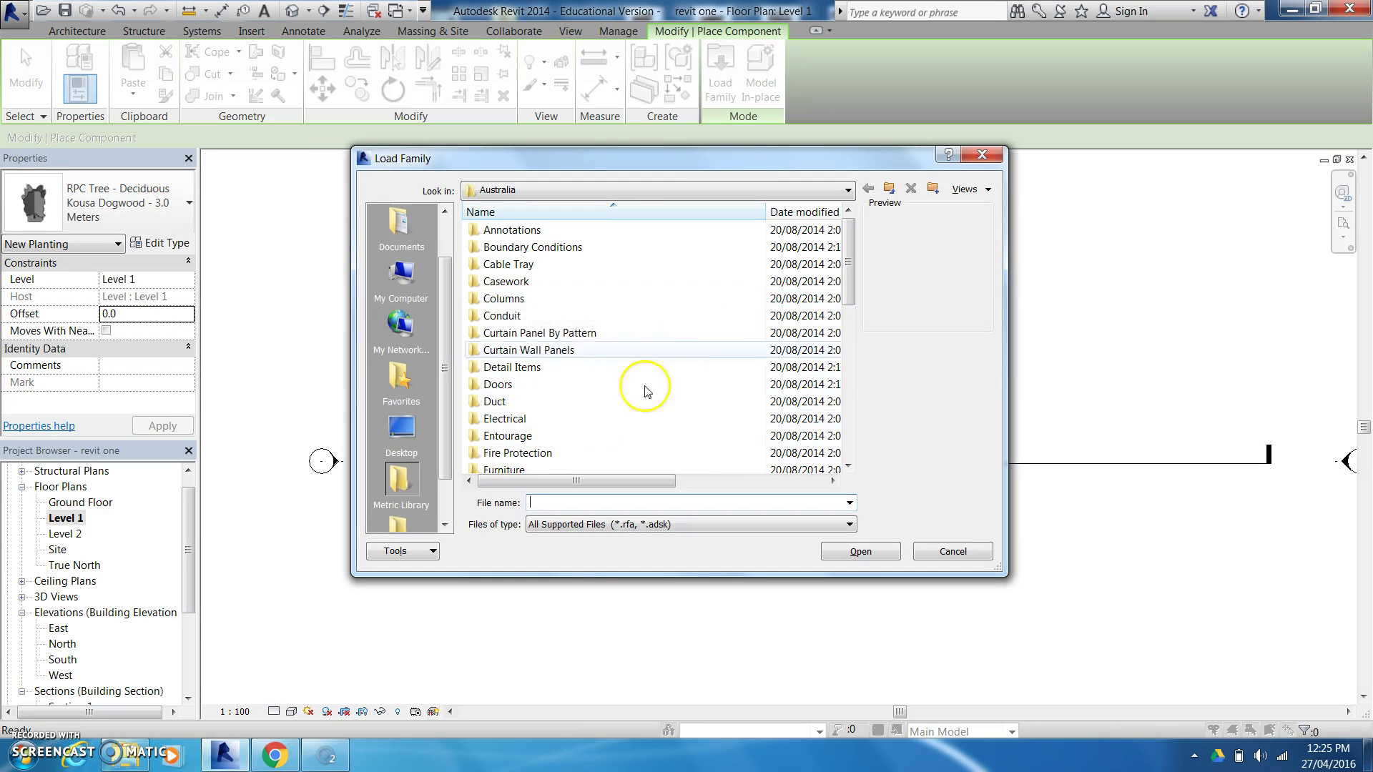
{"action": "left_click", "coordinate": [504, 469]}
{"action": "double_click", "coordinate": [502, 456]}
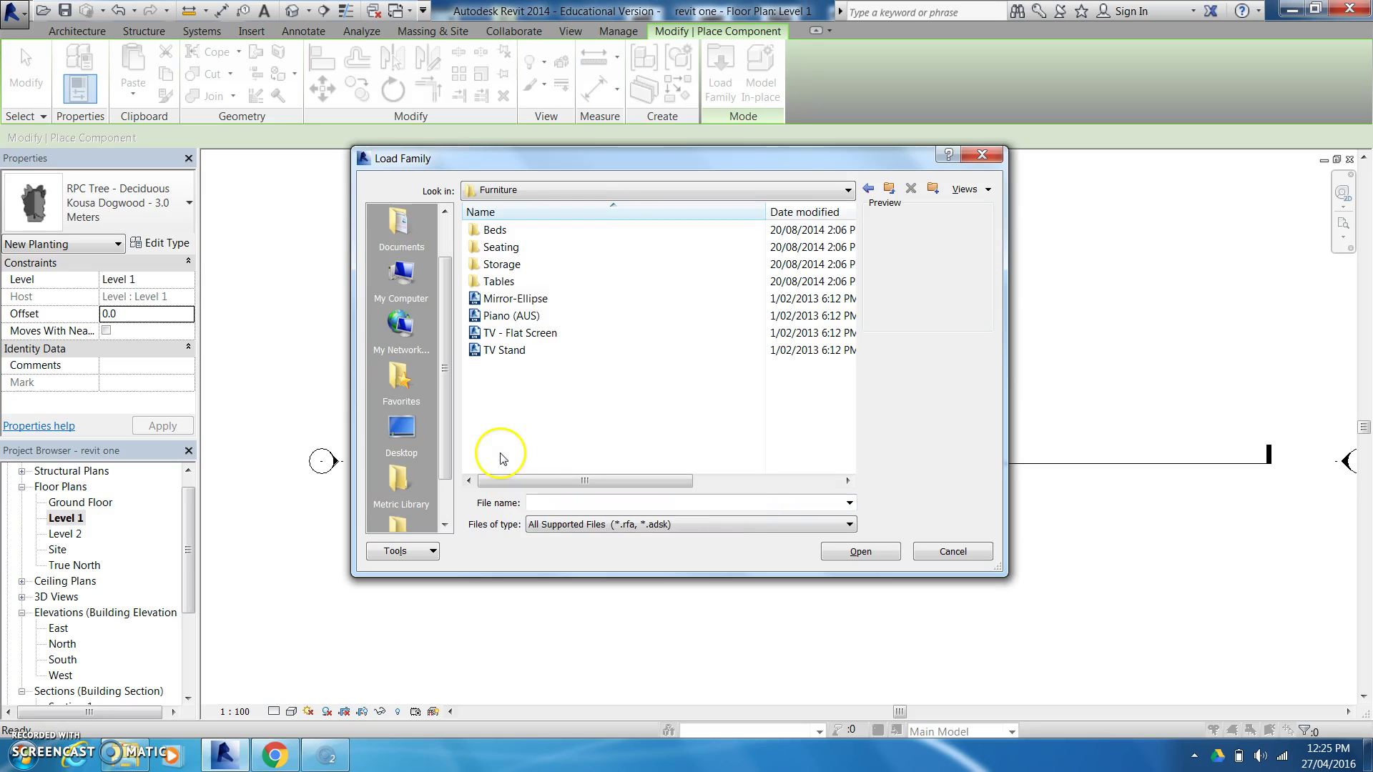
{"action": "double_click", "coordinate": [478, 228]}
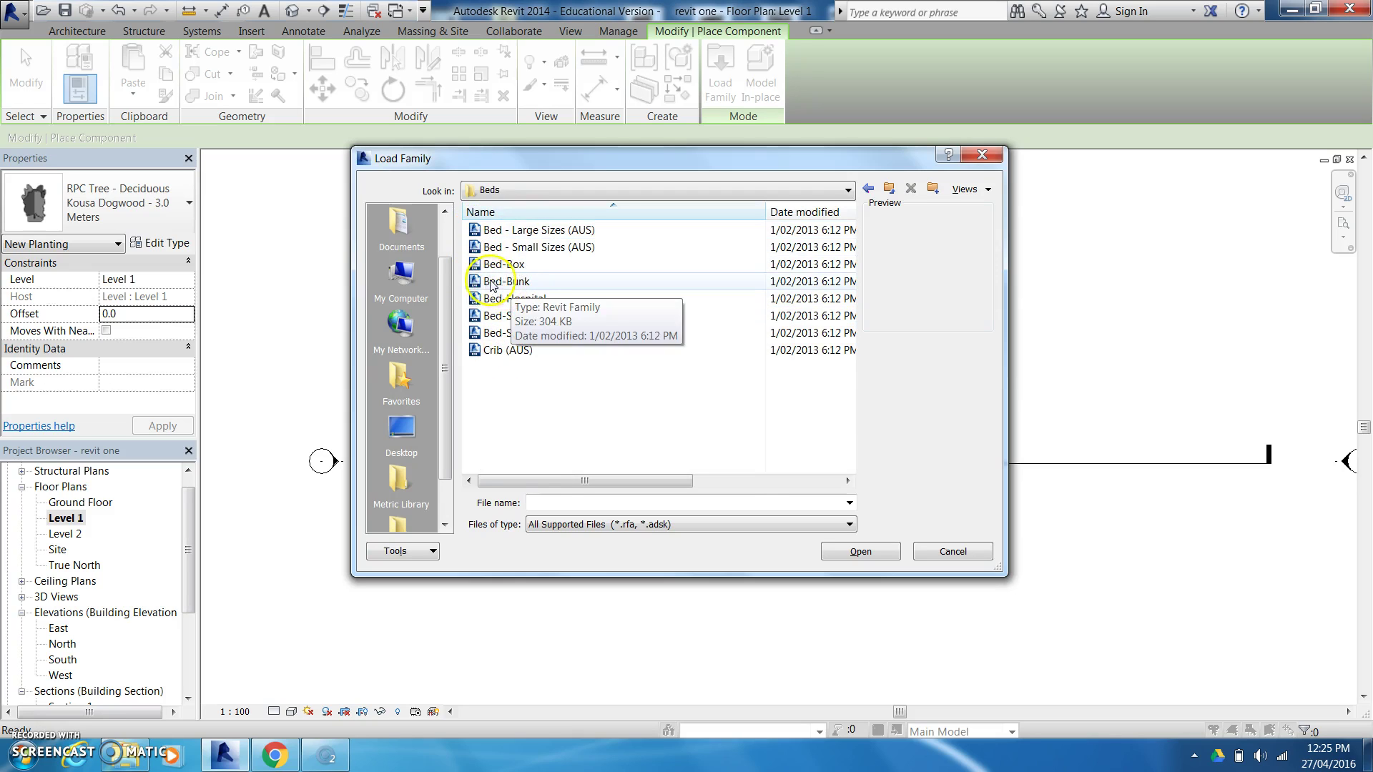
{"action": "double_click", "coordinate": [483, 281]}
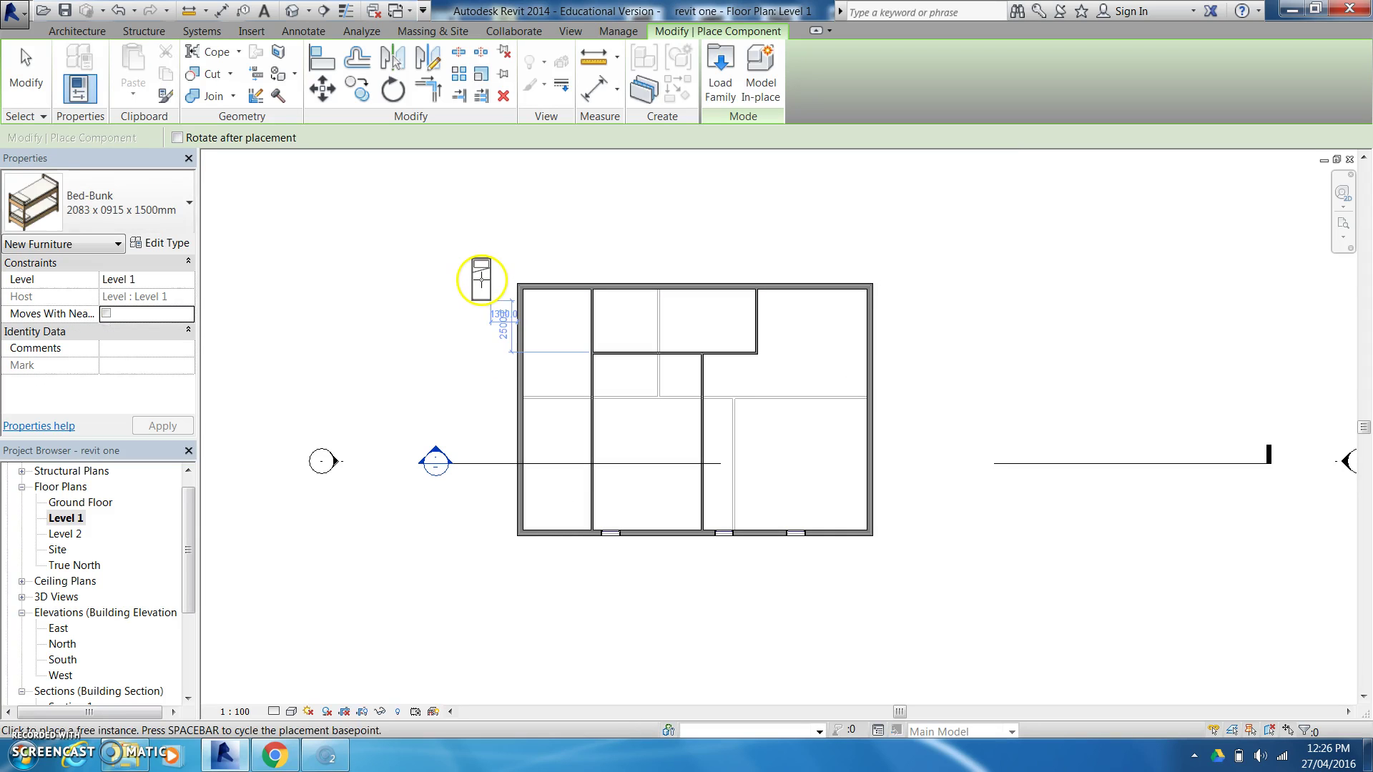
Place two Bed-Bunk beds, one in the central room and one in the top-left room
{"action": "left_click", "coordinate": [178, 207]}
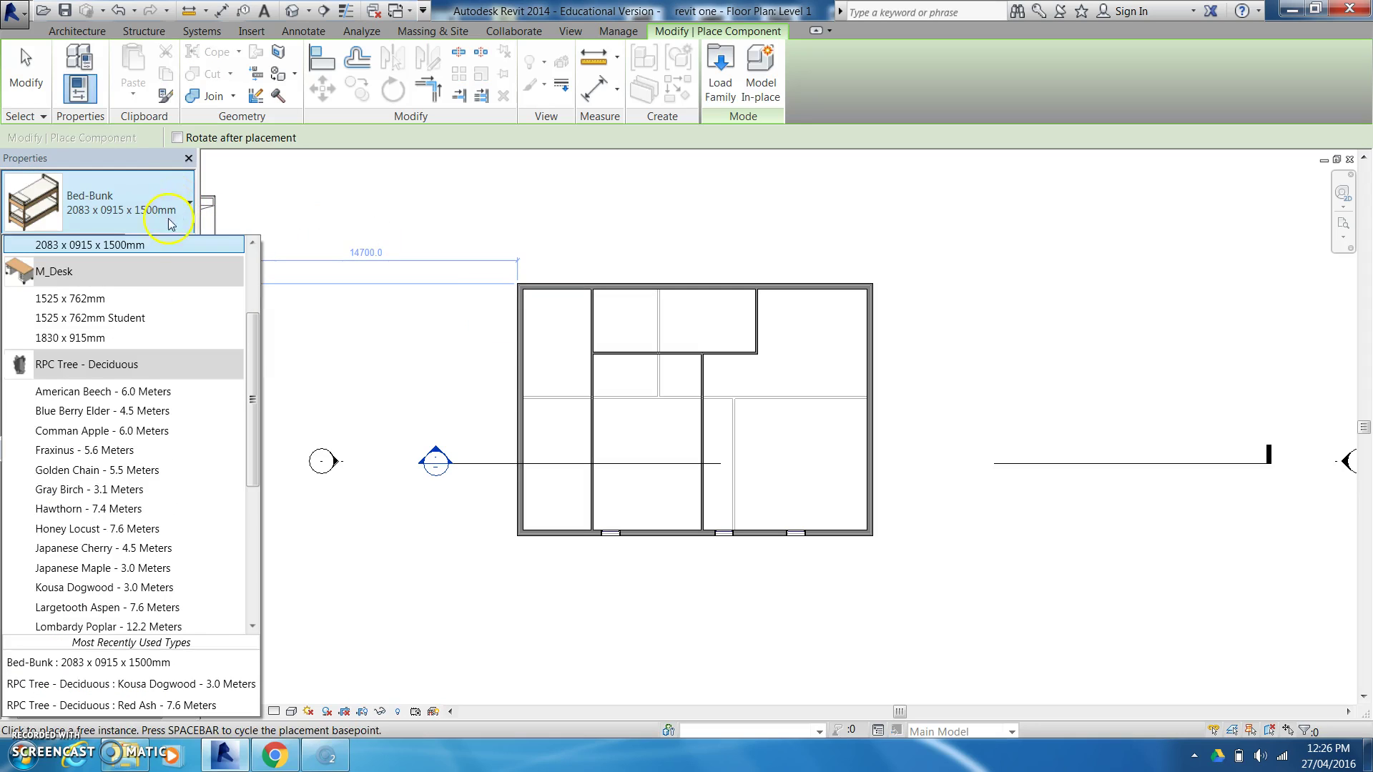
{"action": "left_click", "coordinate": [145, 210]}
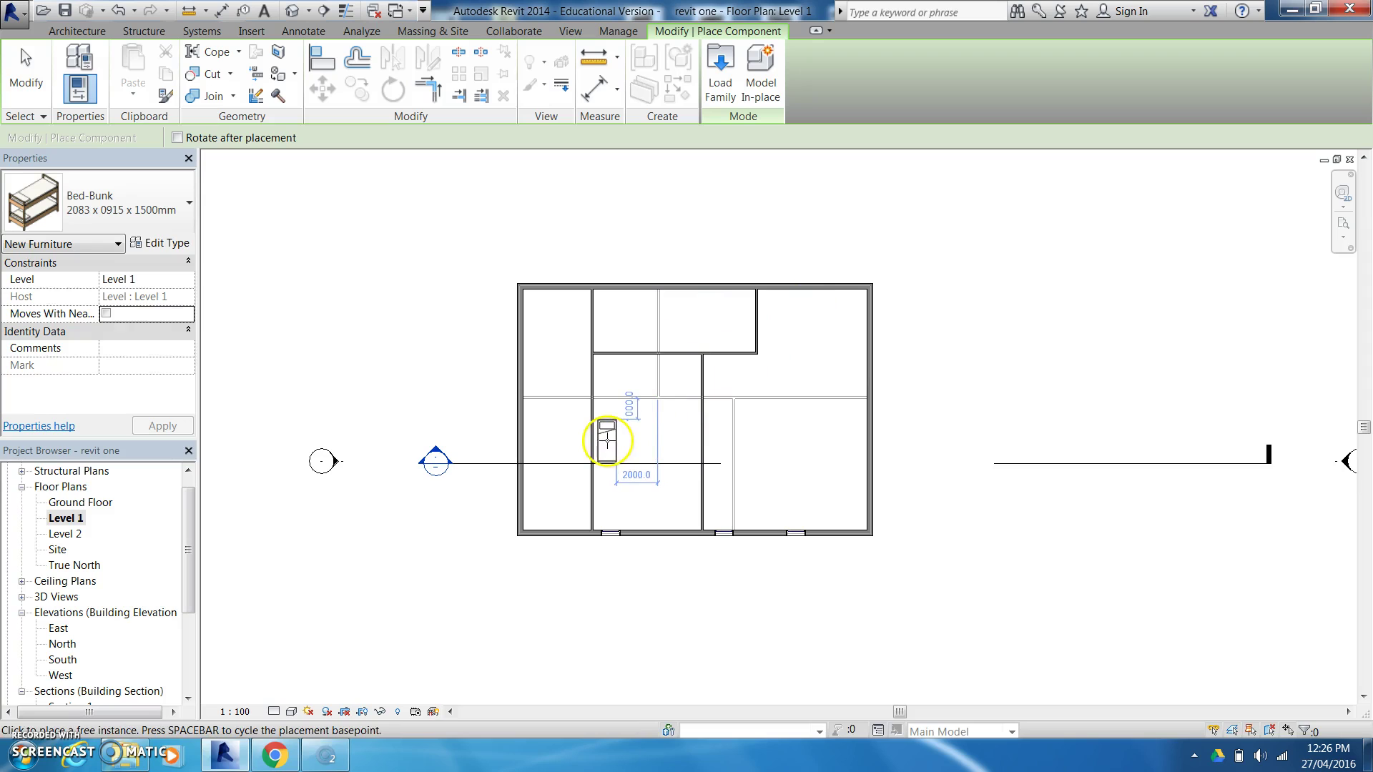
{"action": "left_click", "coordinate": [607, 442]}
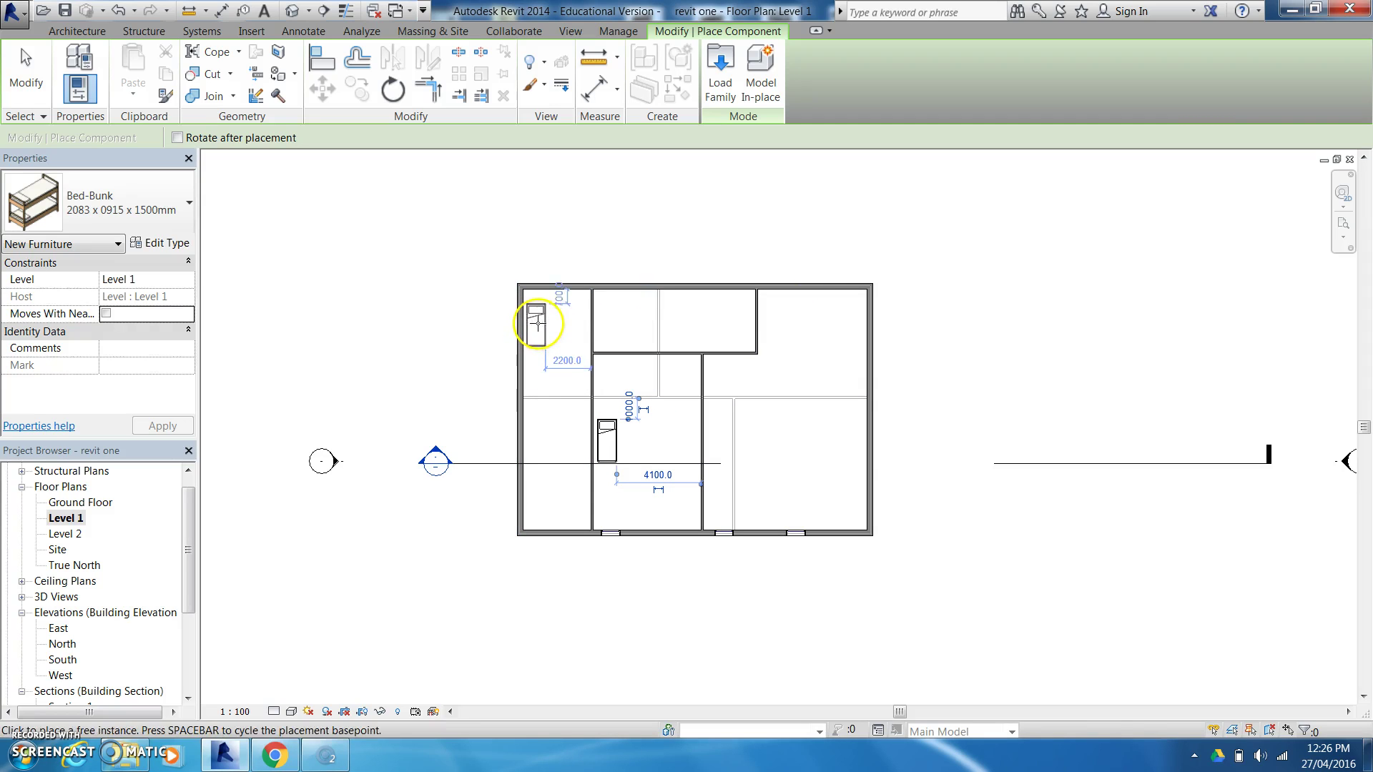
{"action": "left_click", "coordinate": [538, 323]}
{"action": "right_click", "coordinate": [542, 315]}
{"action": "left_click", "coordinate": [576, 334]}
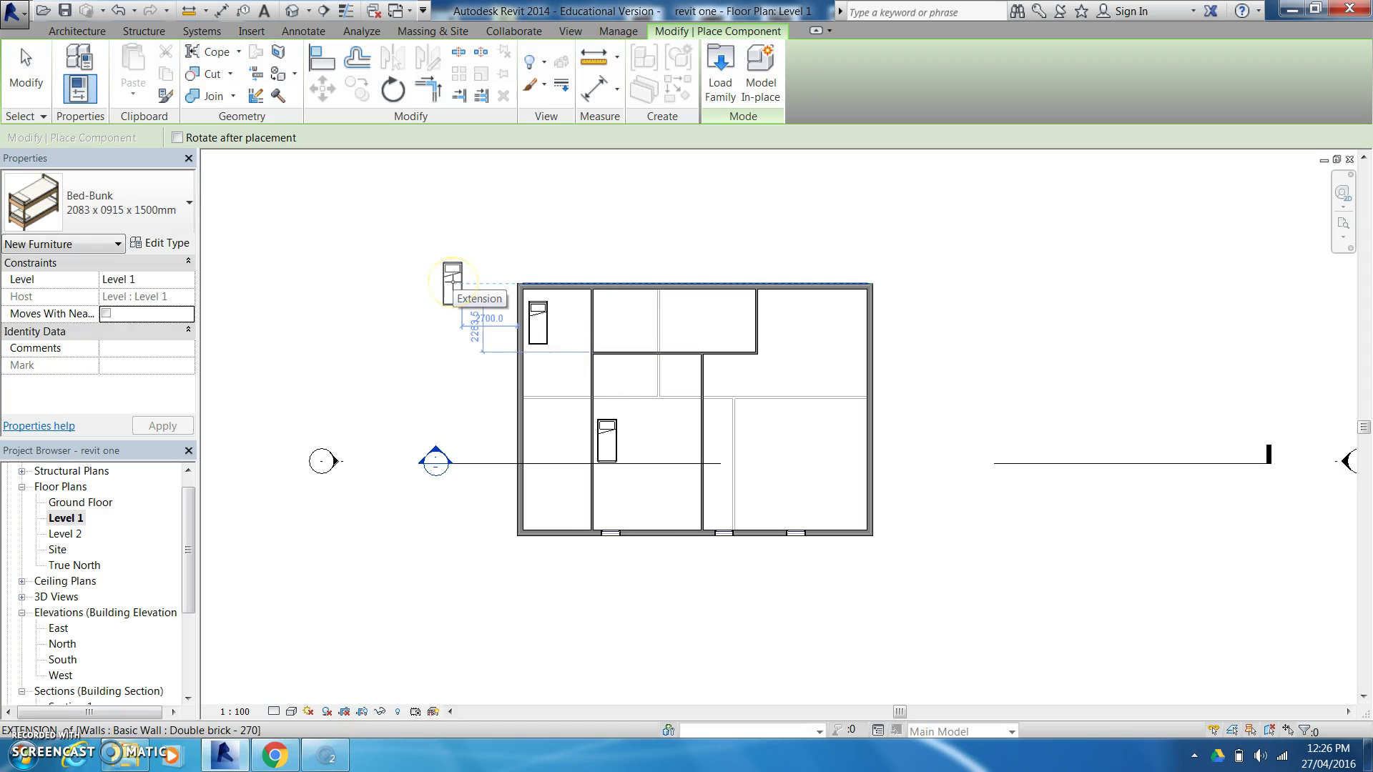
{"action": "key", "text": "Escape"}
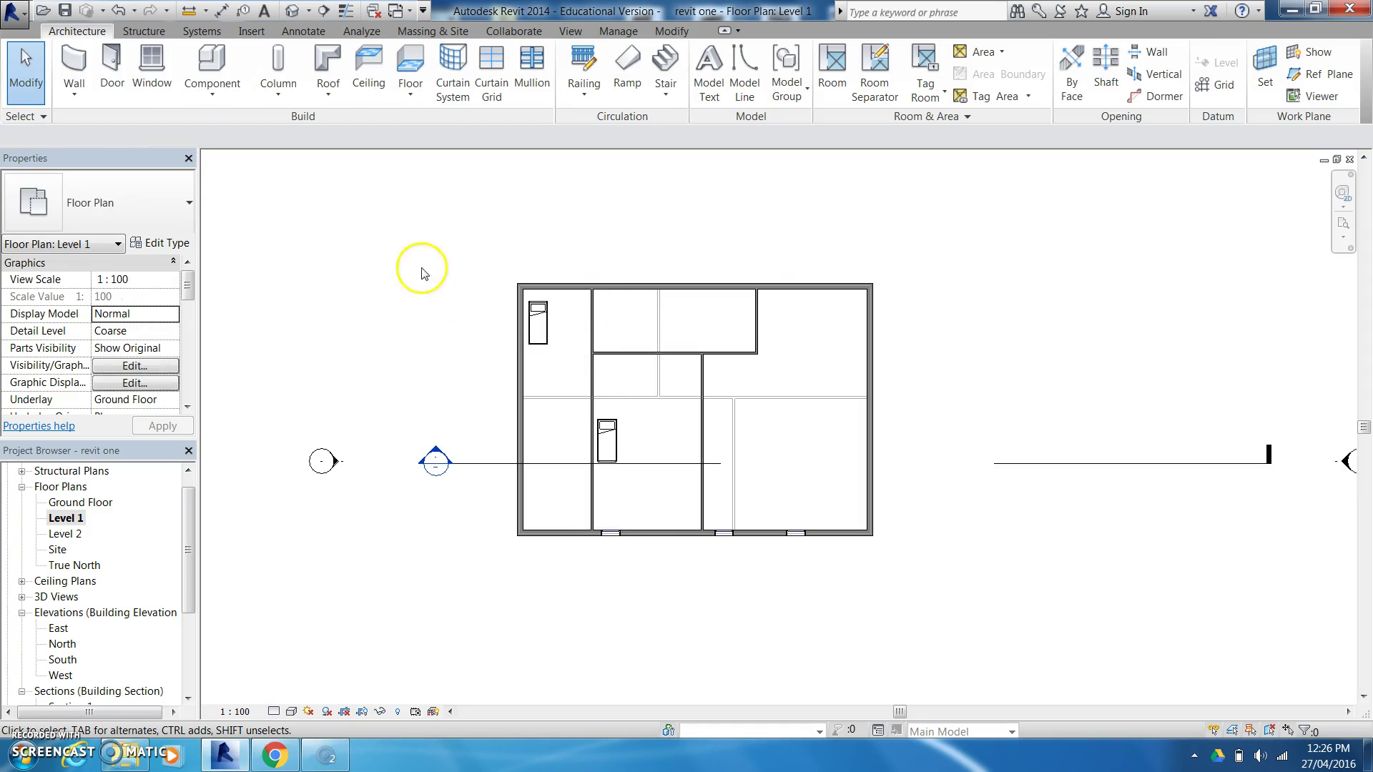
Switch to the default 3D view, save the project when reminded, and reopen the Ground Floor plan
{"action": "left_click", "coordinate": [292, 12]}
{"action": "left_click", "coordinate": [619, 337]}
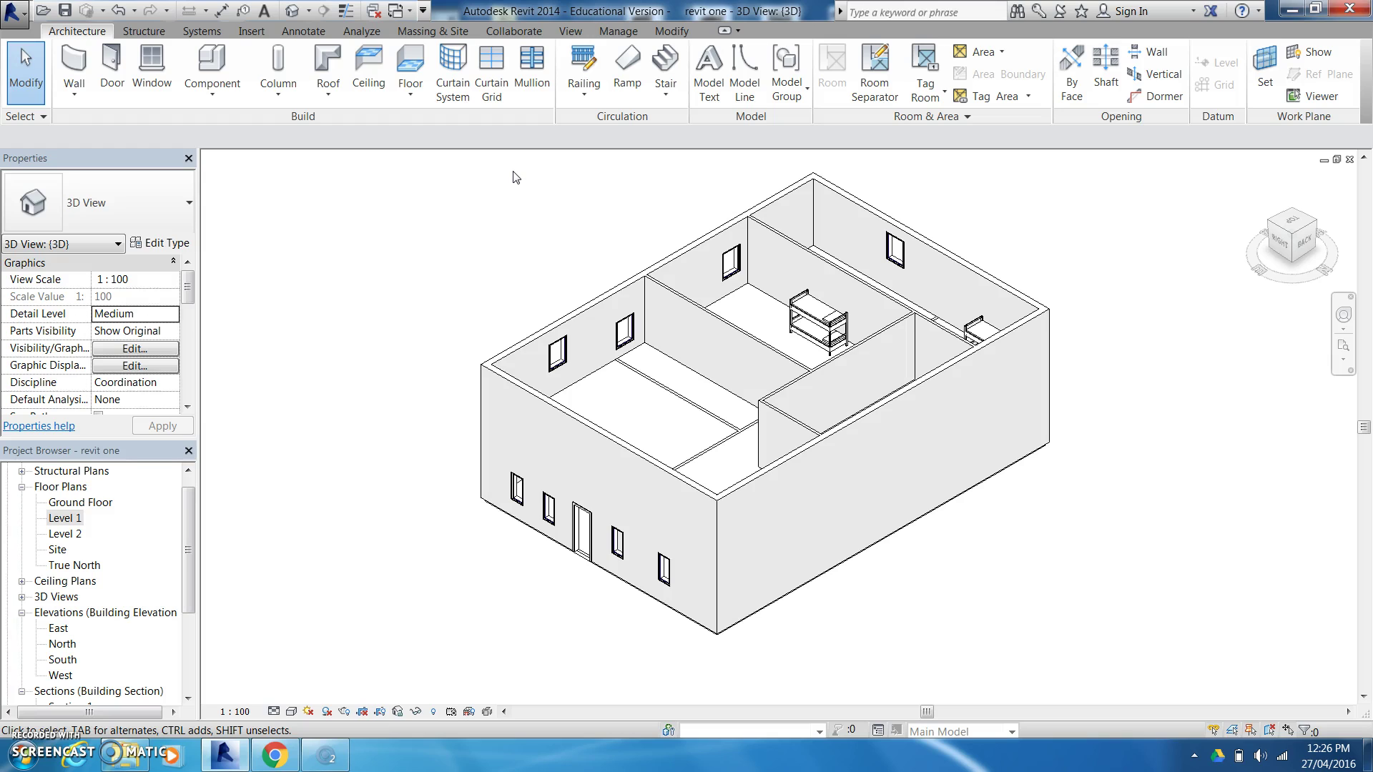
{"action": "double_click", "coordinate": [80, 502]}
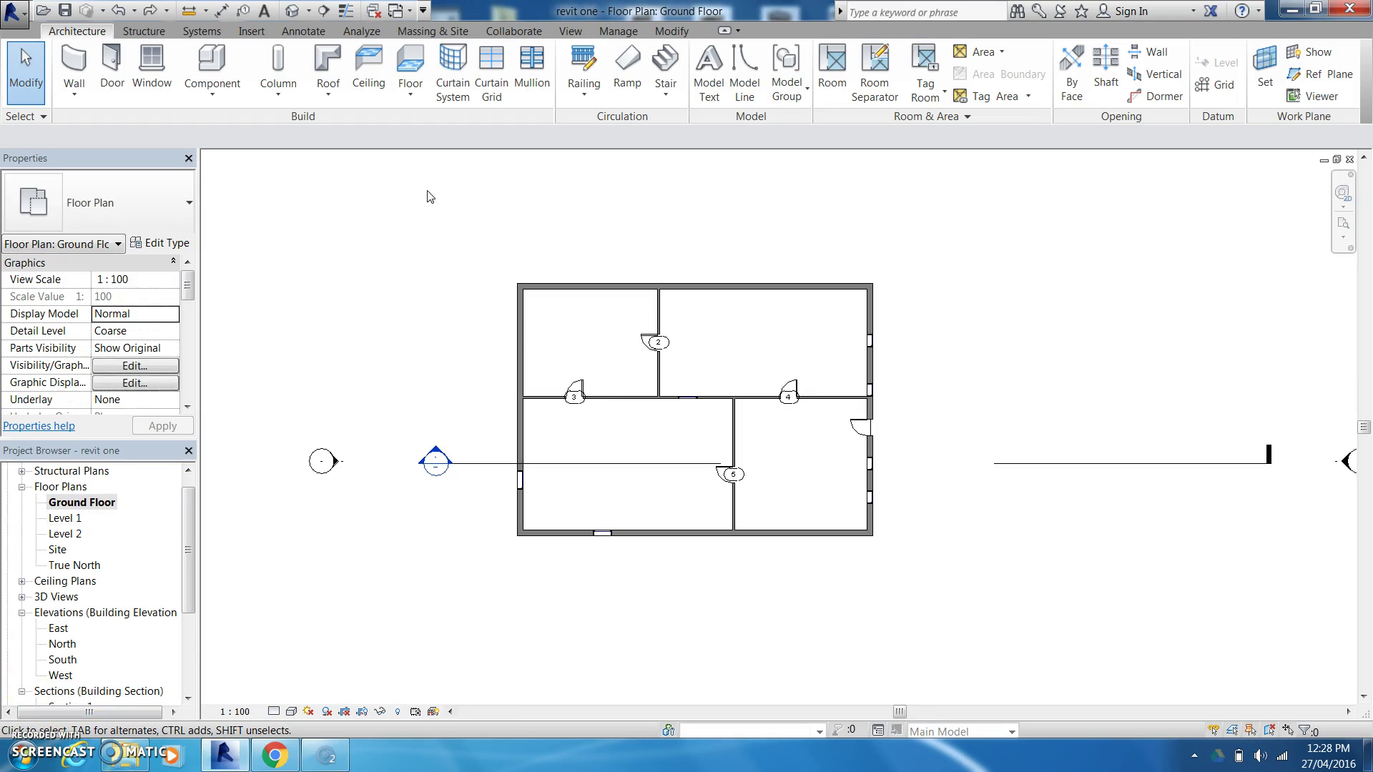
Start placing a component and browse the family library to Plumbing > Architectural > Fixtures
{"action": "left_click", "coordinate": [214, 97]}
{"action": "left_click", "coordinate": [222, 123]}
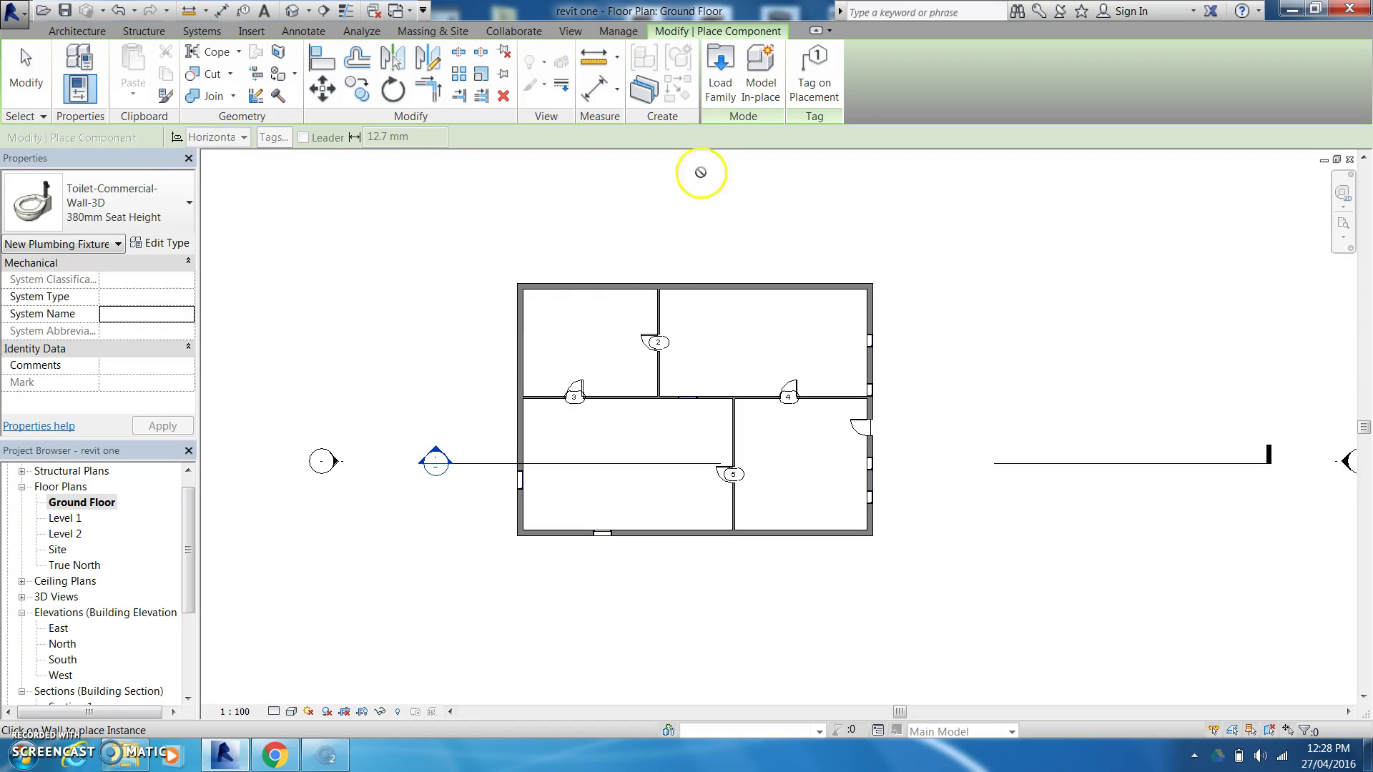
{"action": "left_click", "coordinate": [719, 84]}
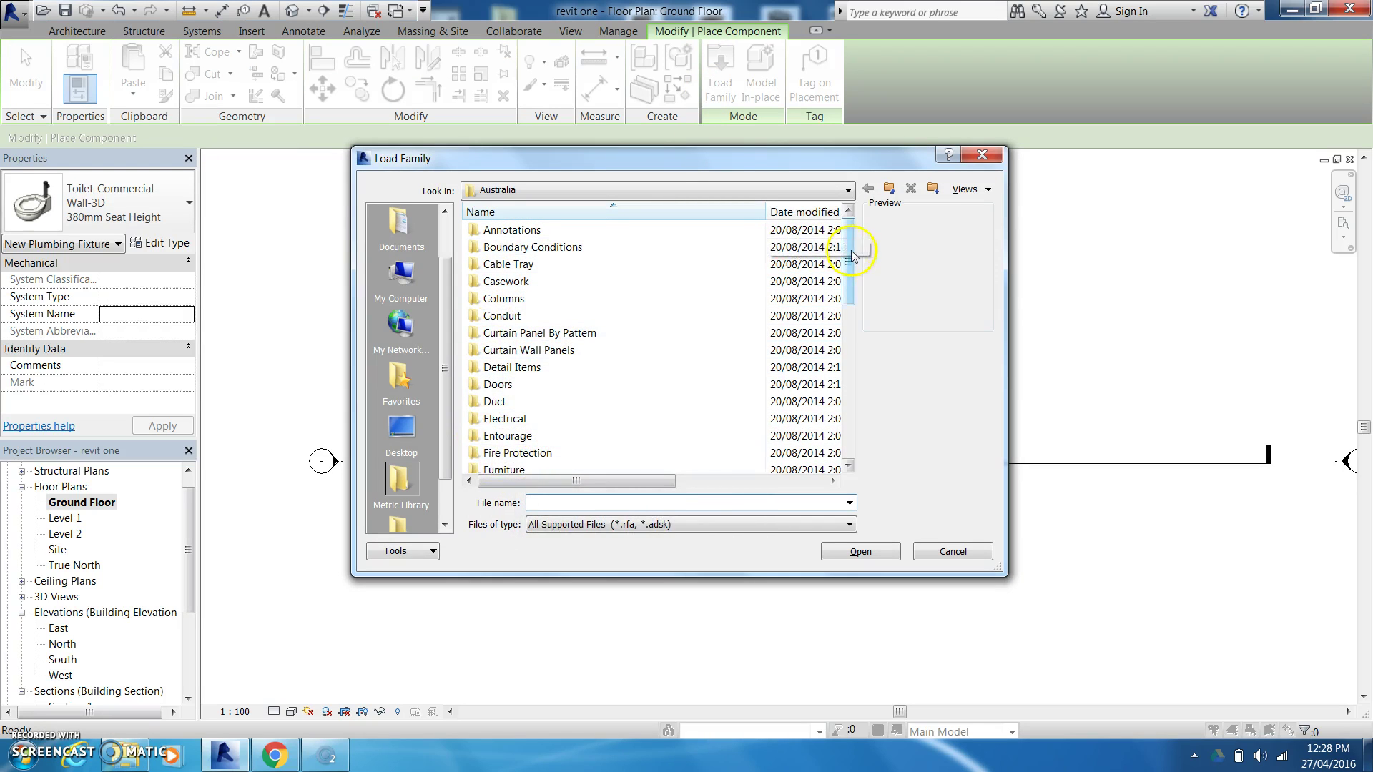
{"action": "left_click_drag", "start_coordinate": [848, 260], "coordinate": [848, 325]}
{"action": "double_click", "coordinate": [472, 404]}
{"action": "double_click", "coordinate": [473, 231]}
{"action": "double_click", "coordinate": [474, 231]}
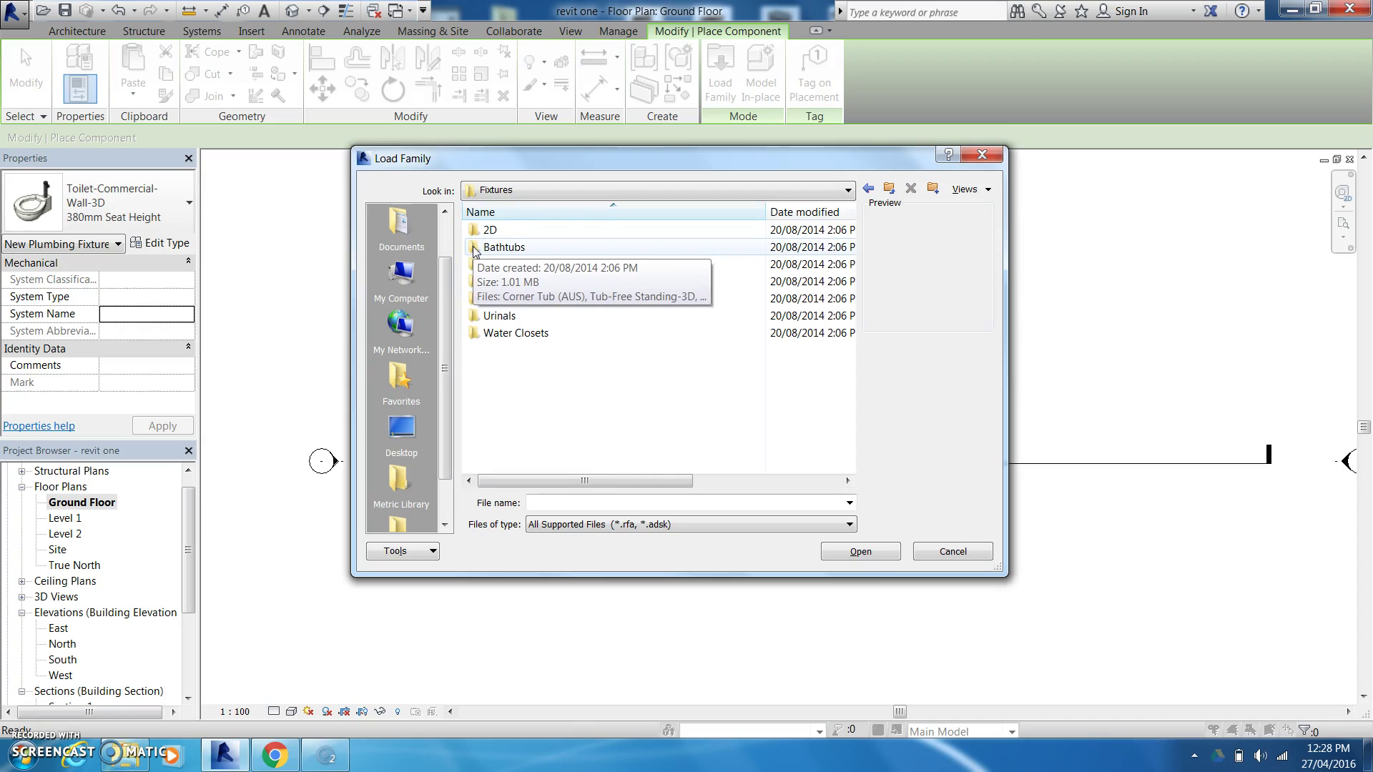
Compare the bathtub families and load Tub-Free Standing-3D (760 x 1525mm)
{"action": "double_click", "coordinate": [474, 247]}
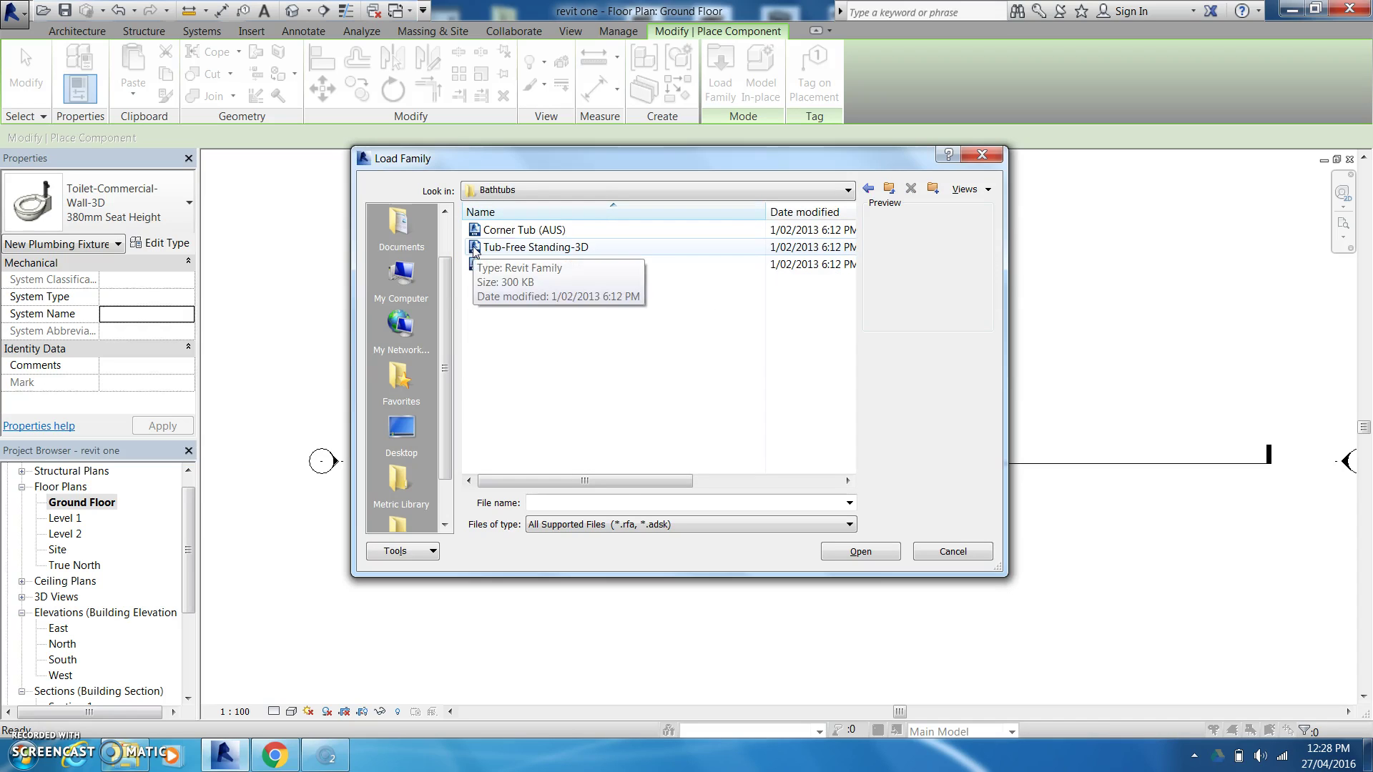
{"action": "left_click", "coordinate": [474, 248]}
{"action": "left_click", "coordinate": [475, 266]}
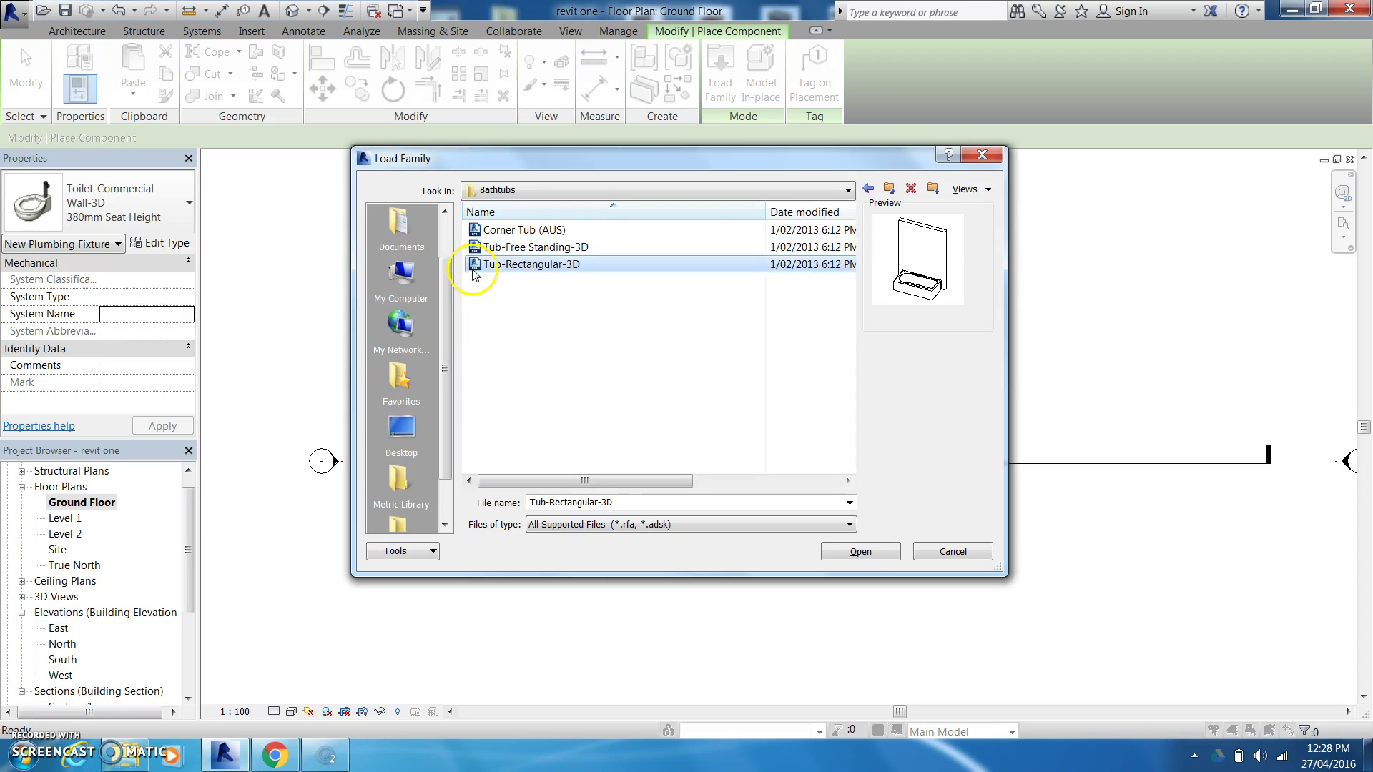
{"action": "left_click", "coordinate": [476, 230]}
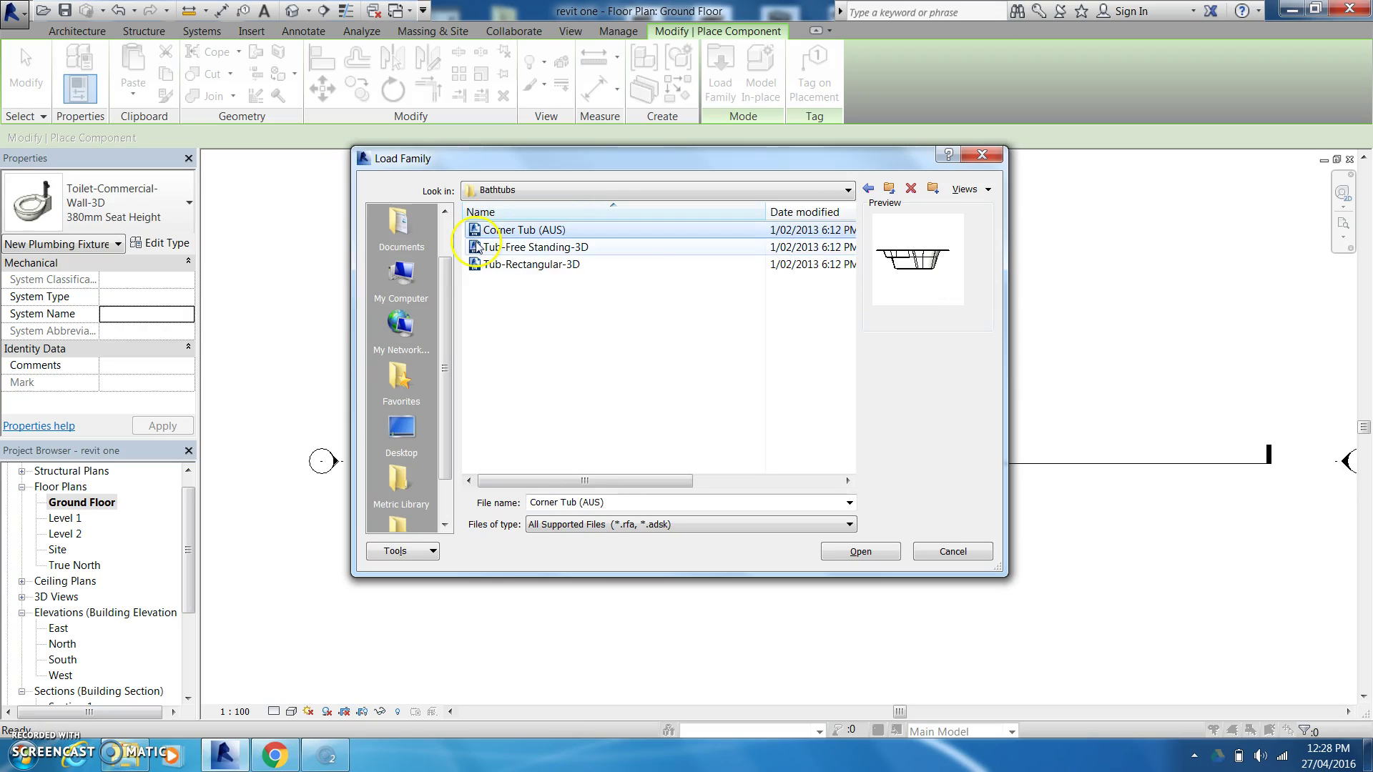
{"action": "left_click", "coordinate": [476, 249]}
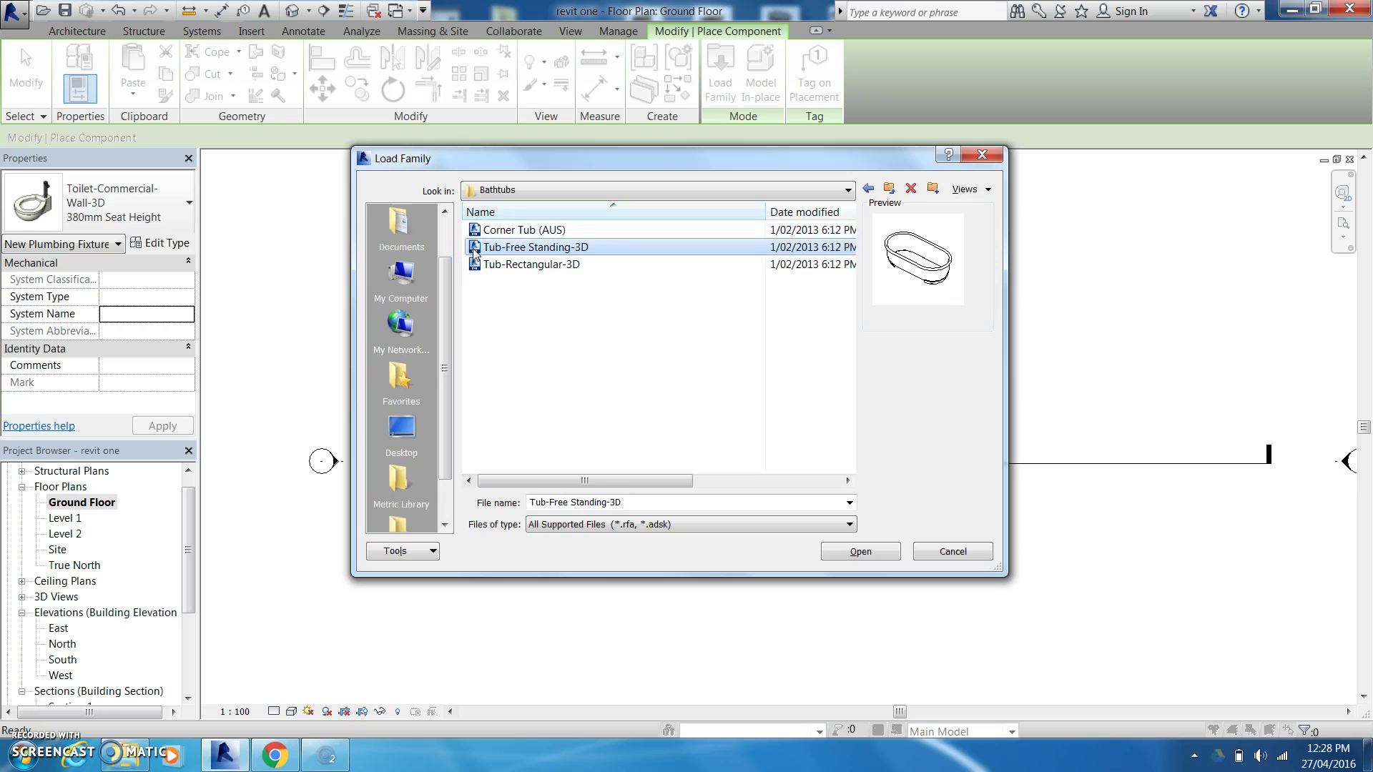
{"action": "left_click", "coordinate": [861, 552]}
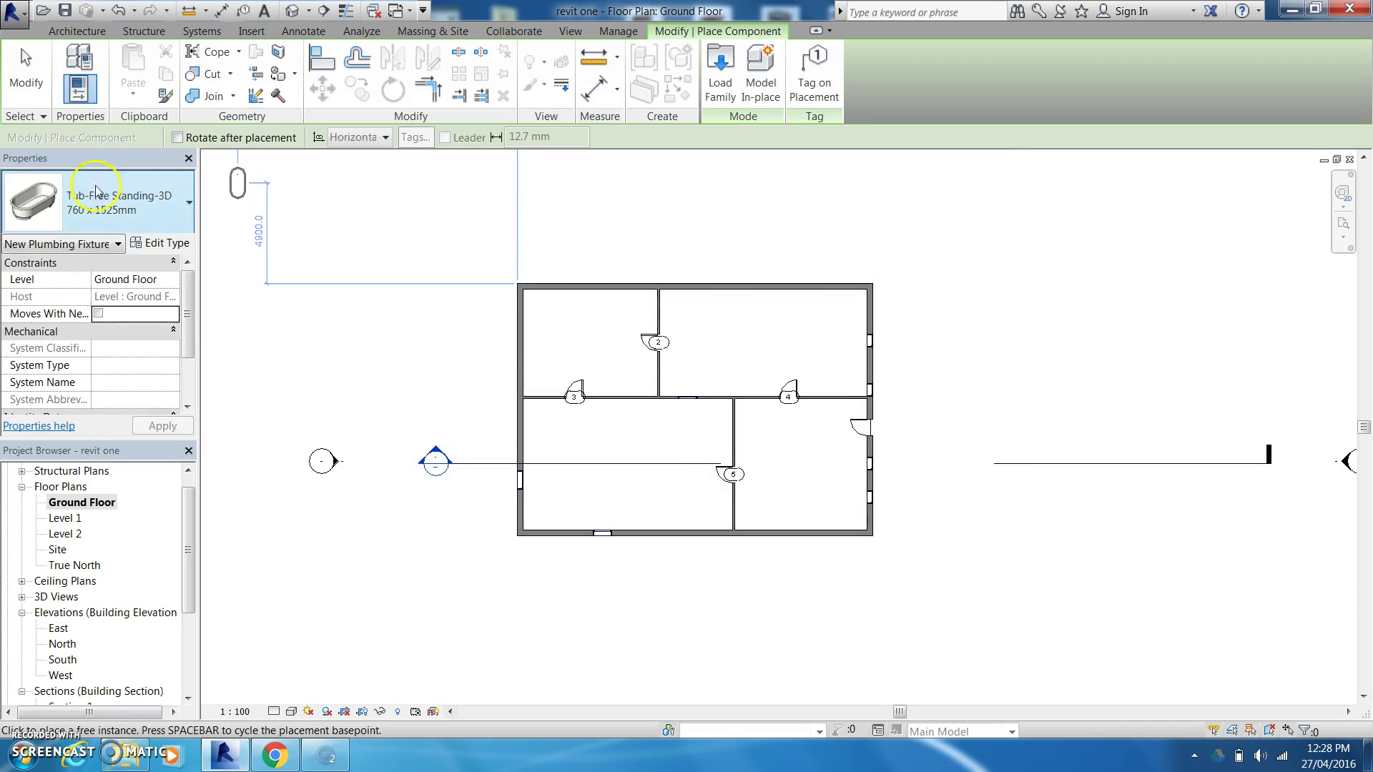
Place the Tub-Free Standing-3D bathtub against the left wall of the top-left room
{"action": "left_click", "coordinate": [182, 204]}
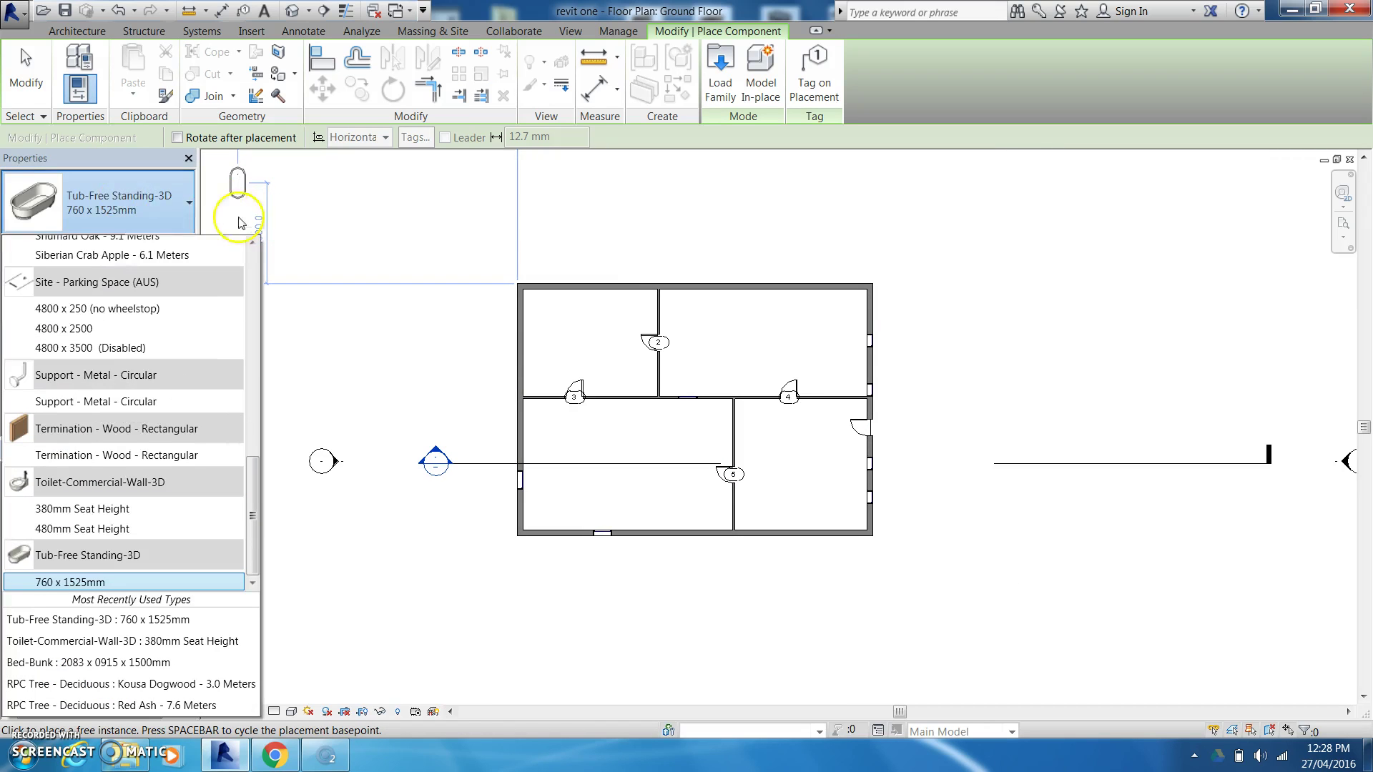
{"action": "left_click", "coordinate": [124, 212]}
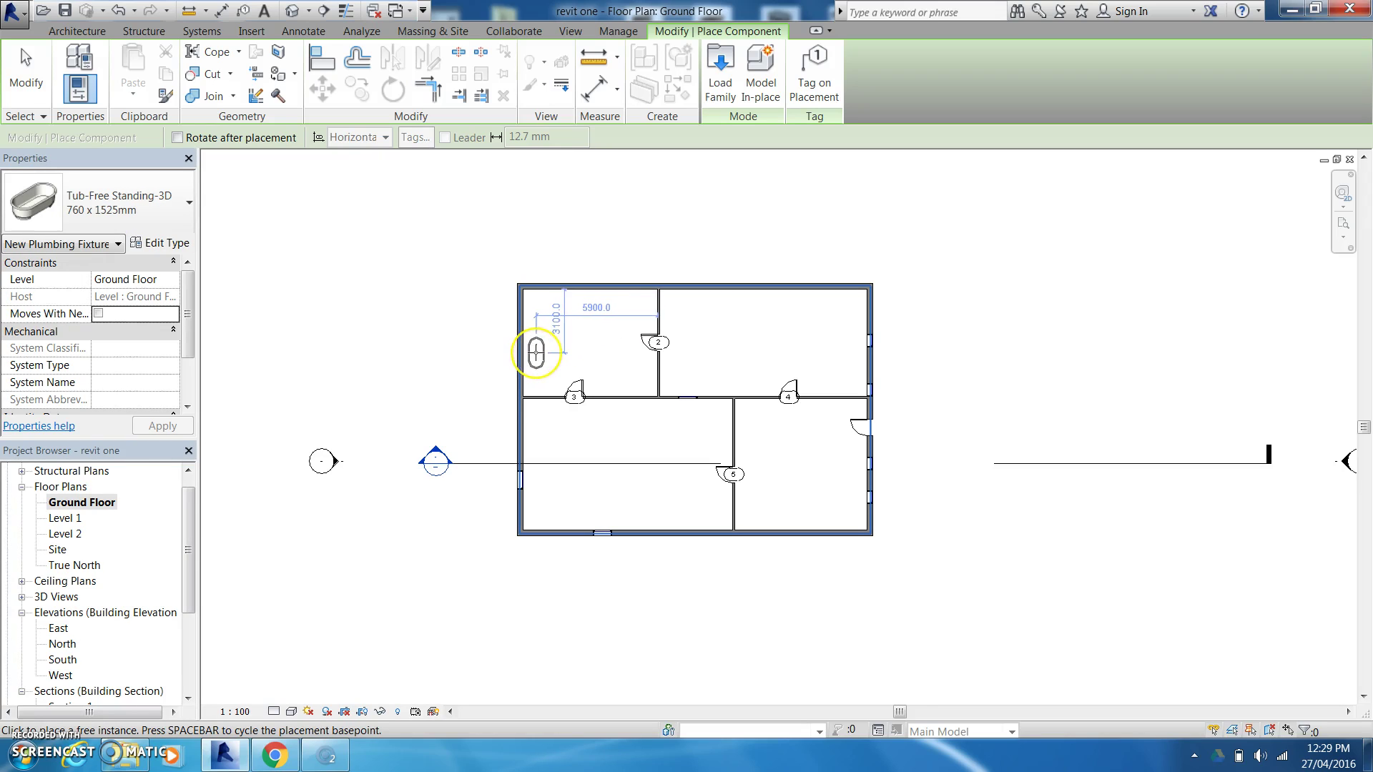
{"action": "left_click", "coordinate": [536, 353]}
{"action": "right_click", "coordinate": [537, 358]}
{"action": "left_click", "coordinate": [595, 361]}
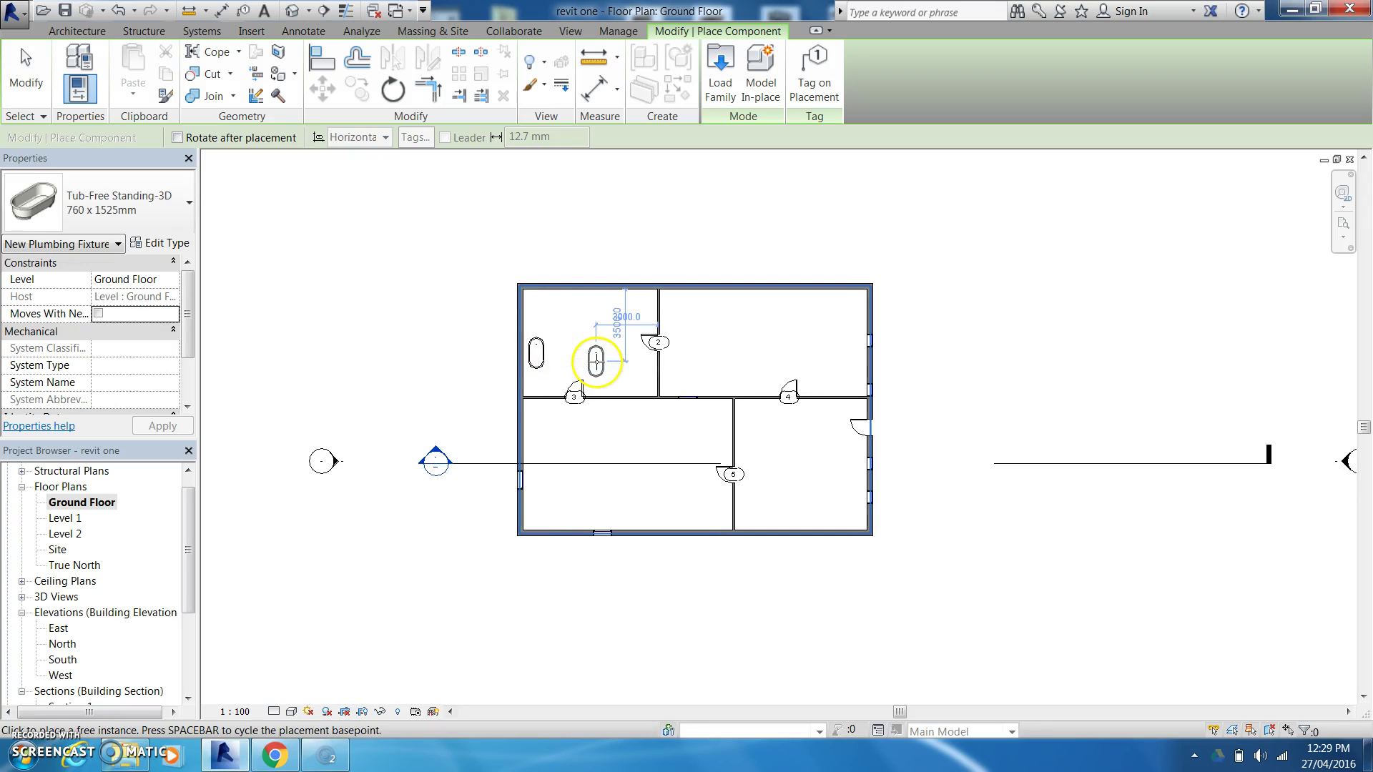
{"action": "key", "text": "Escape"}
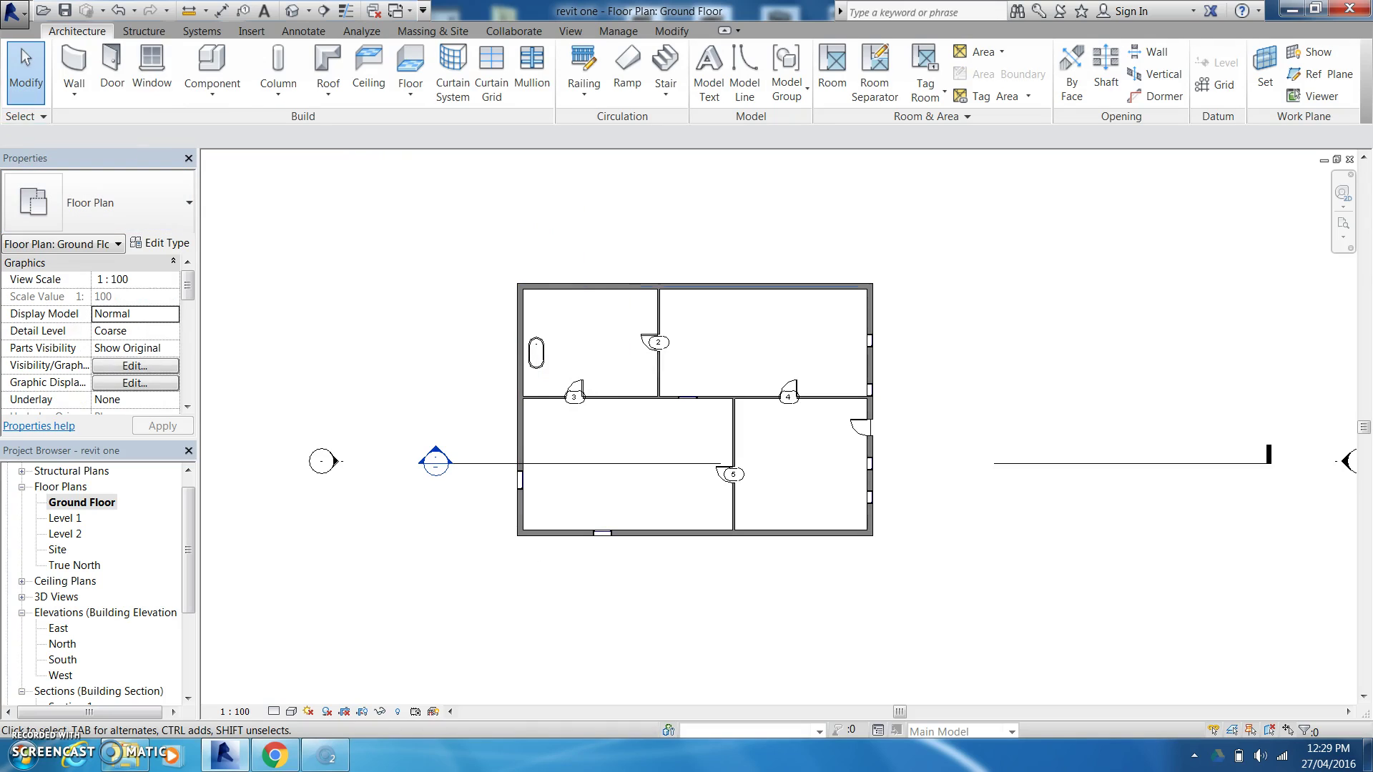
Load the Toilet-Domestic-3D family from Plumbing > Architectural > Fixtures > Water Closets
{"action": "left_click", "coordinate": [214, 85]}
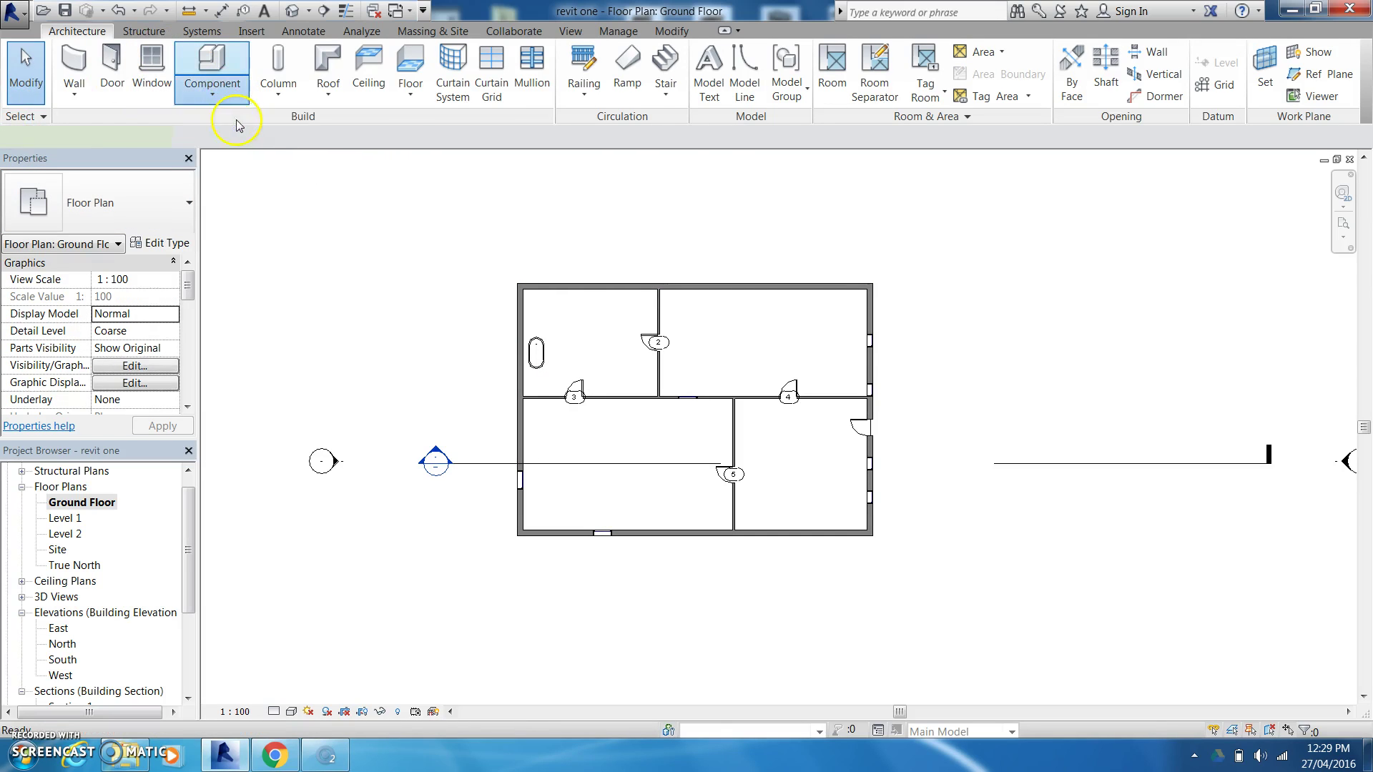
{"action": "left_click", "coordinate": [236, 125]}
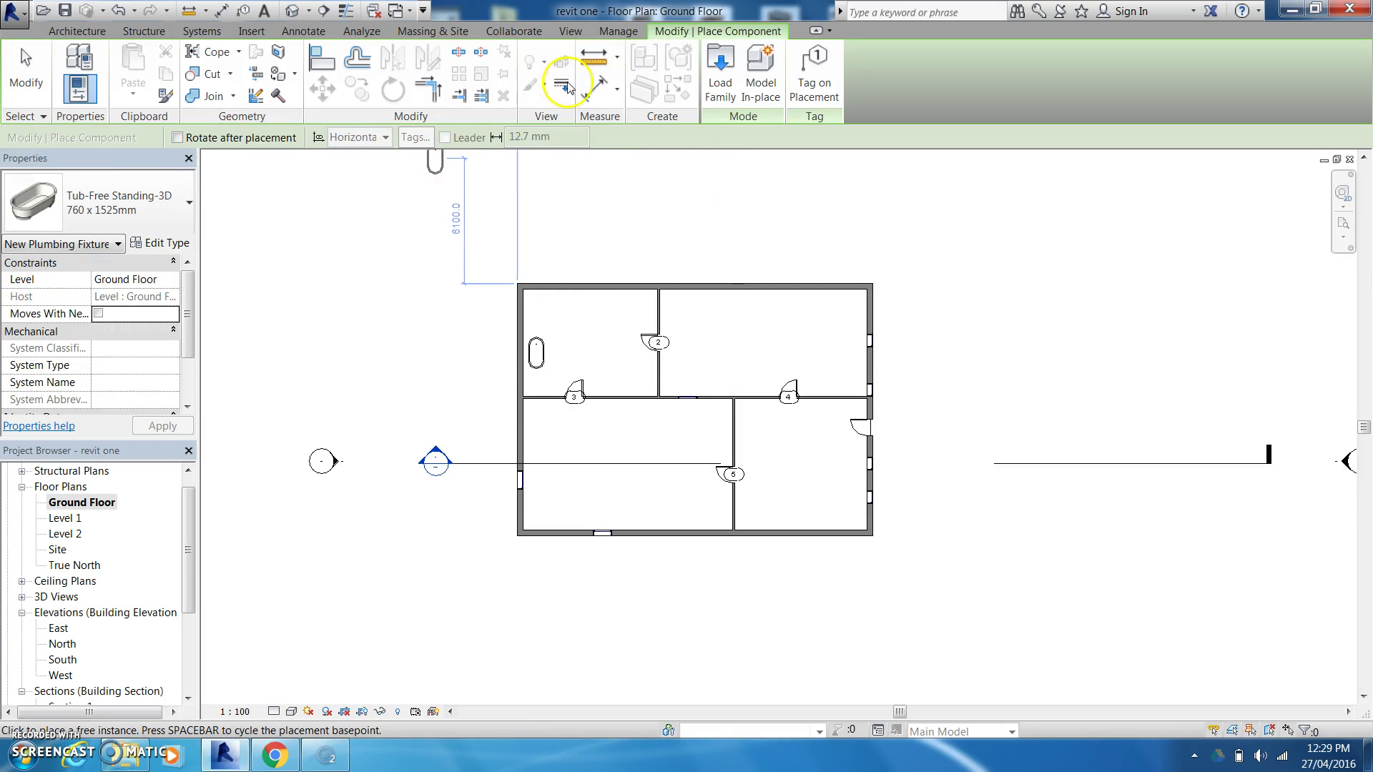
{"action": "left_click", "coordinate": [717, 75]}
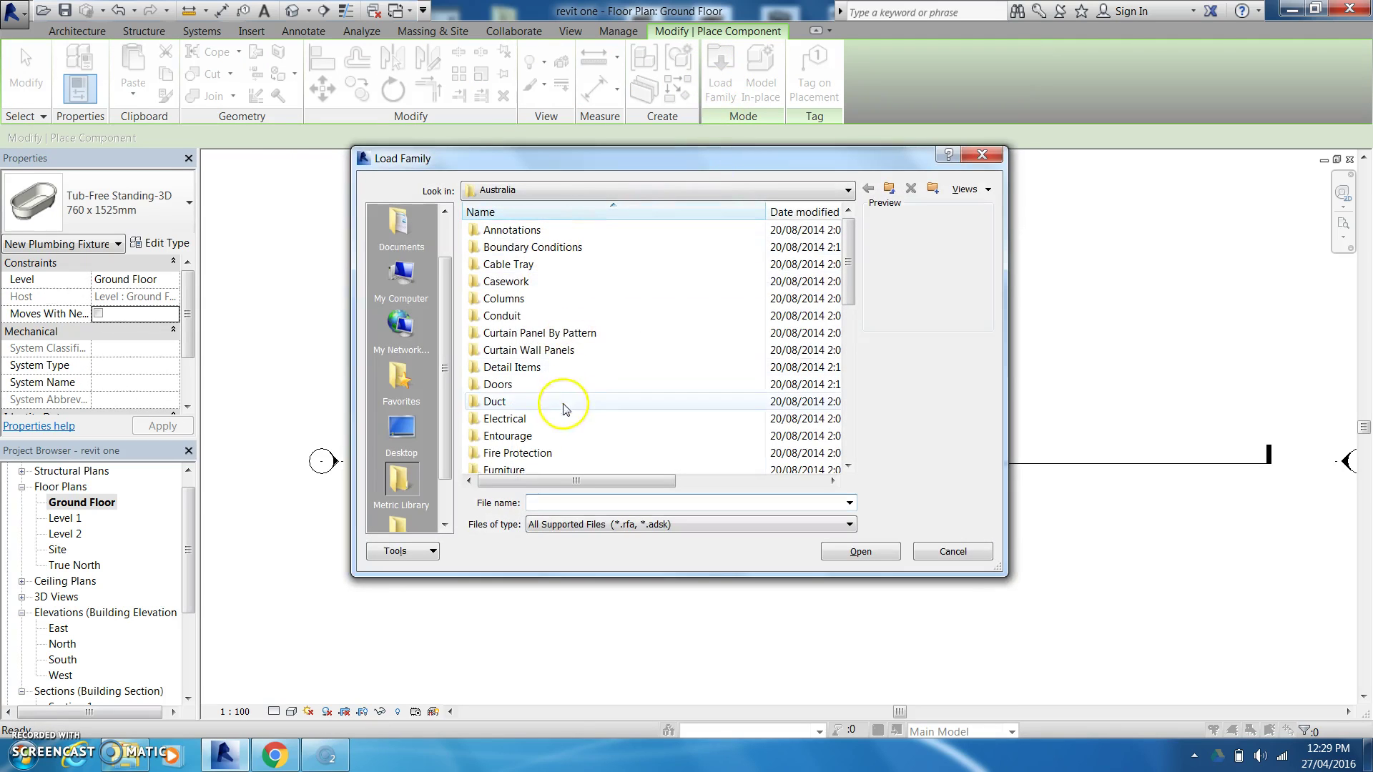
{"action": "left_click_drag", "start_coordinate": [849, 275], "coordinate": [856, 386]}
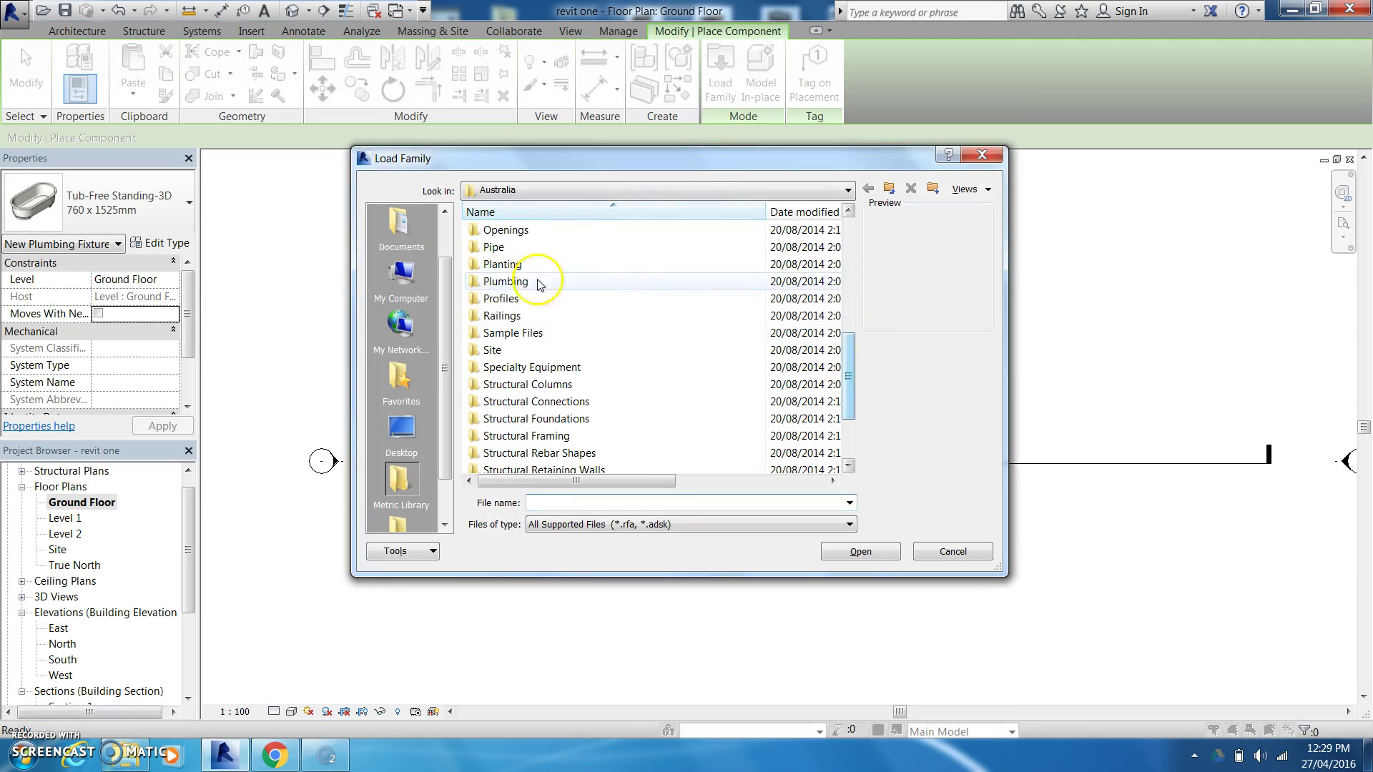
{"action": "double_click", "coordinate": [500, 282]}
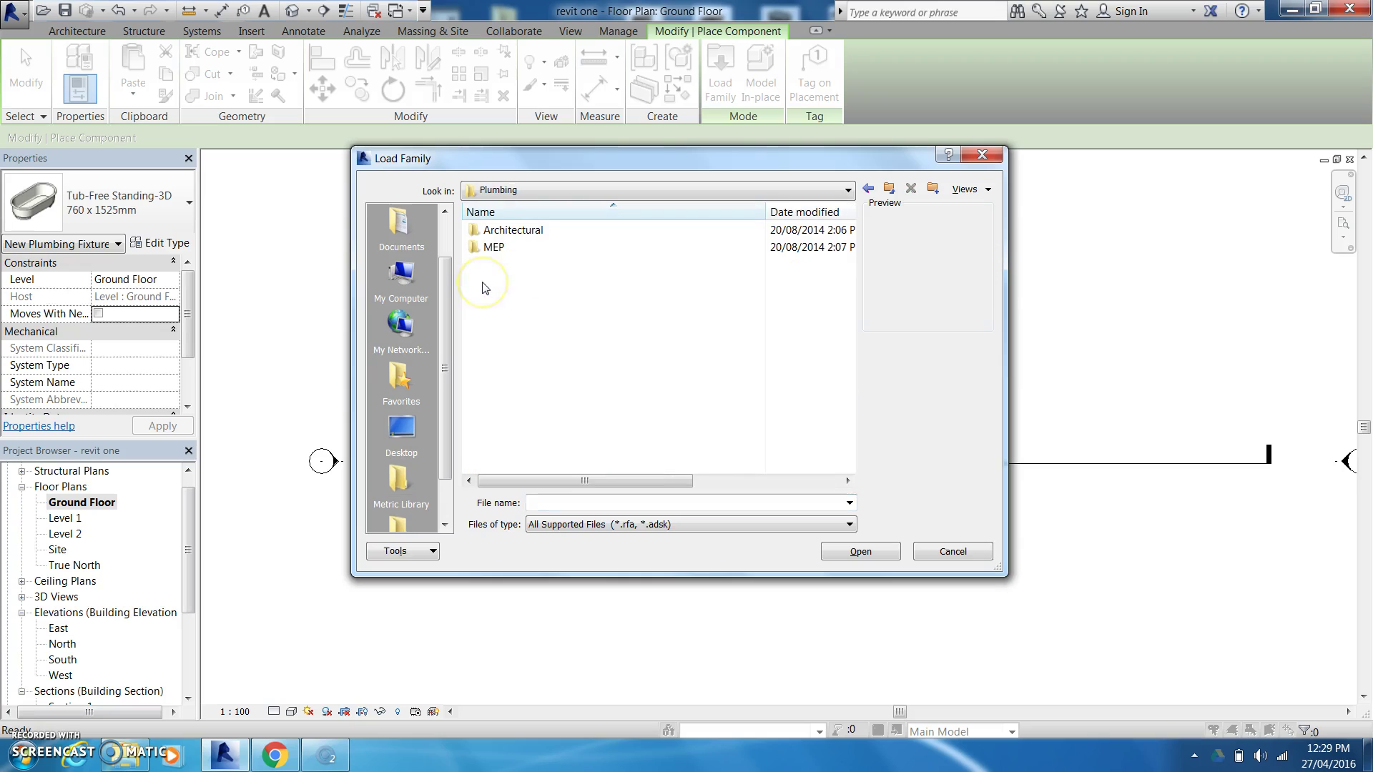
{"action": "double_click", "coordinate": [485, 230]}
{"action": "double_click", "coordinate": [484, 231]}
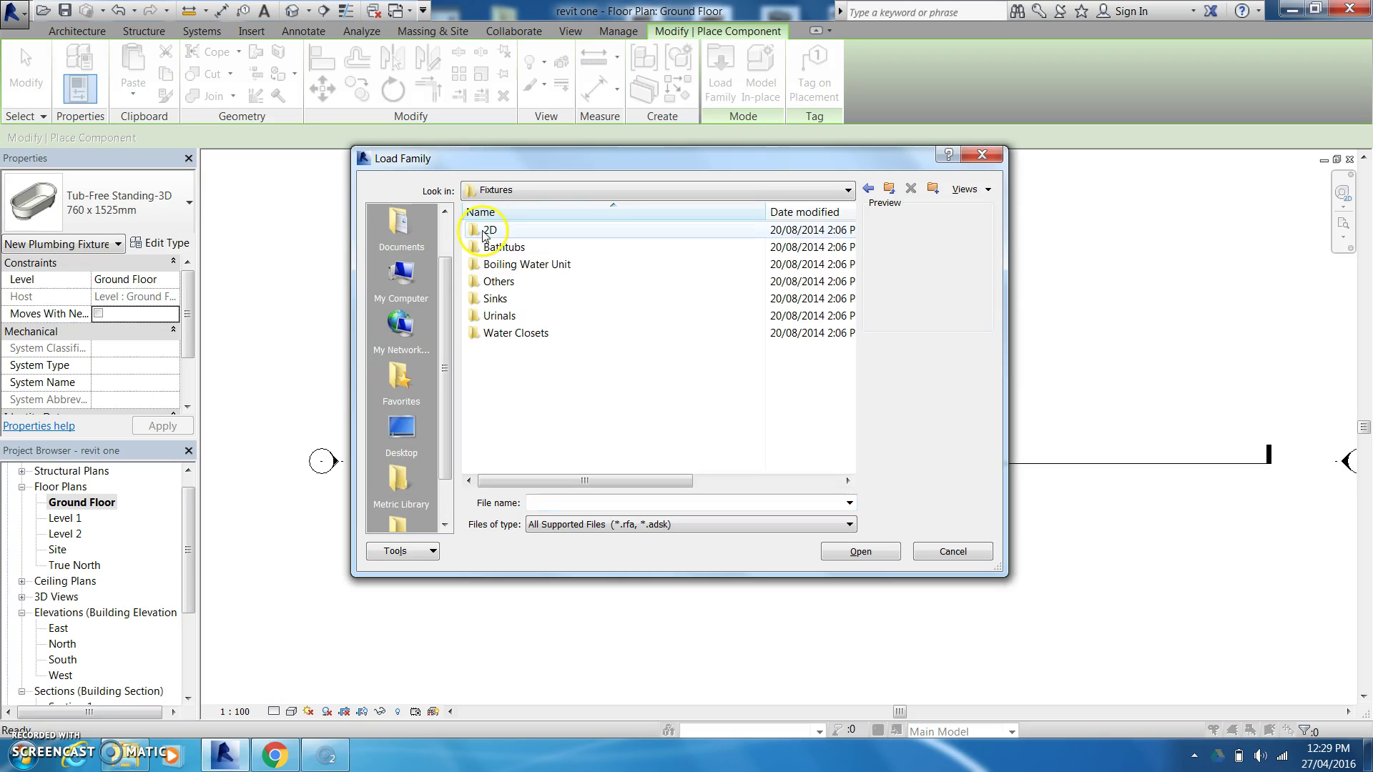
{"action": "double_click", "coordinate": [484, 333]}
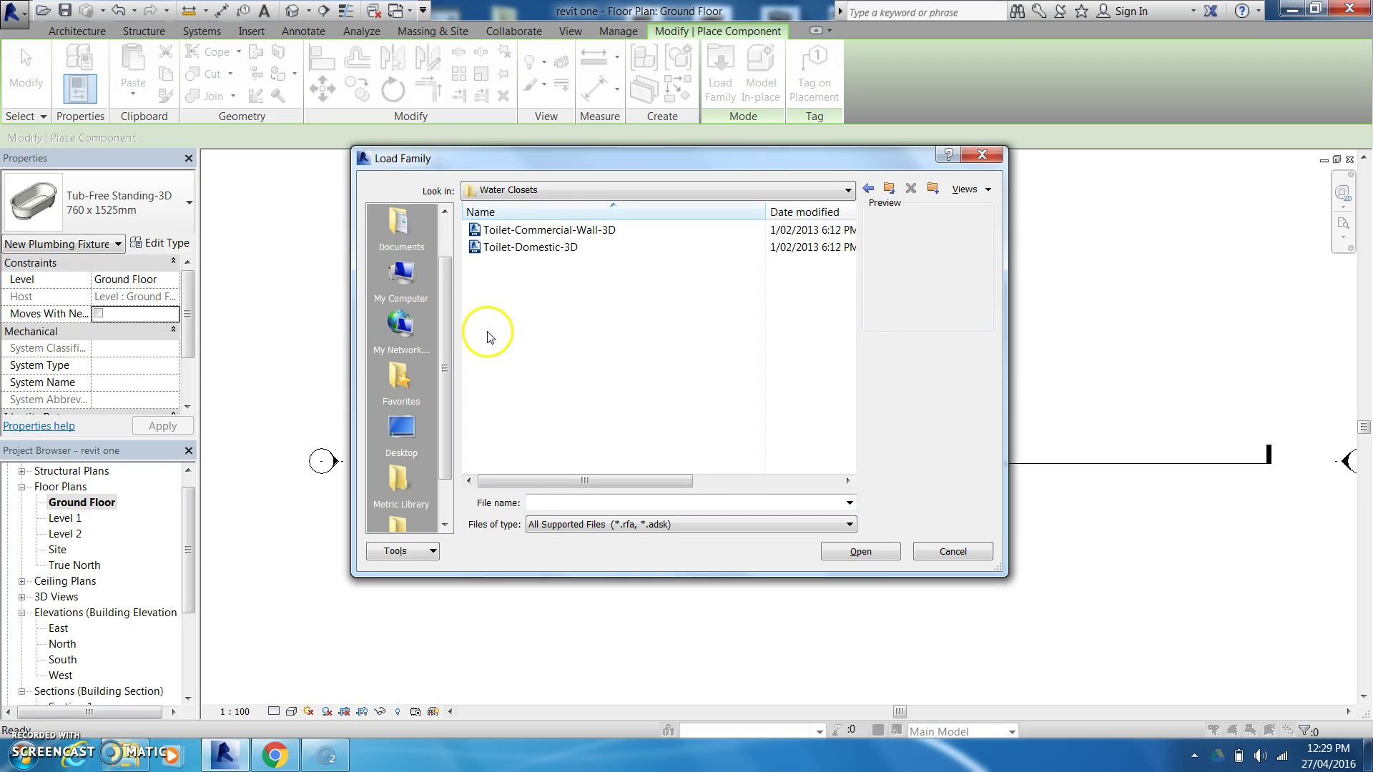
{"action": "double_click", "coordinate": [501, 249]}
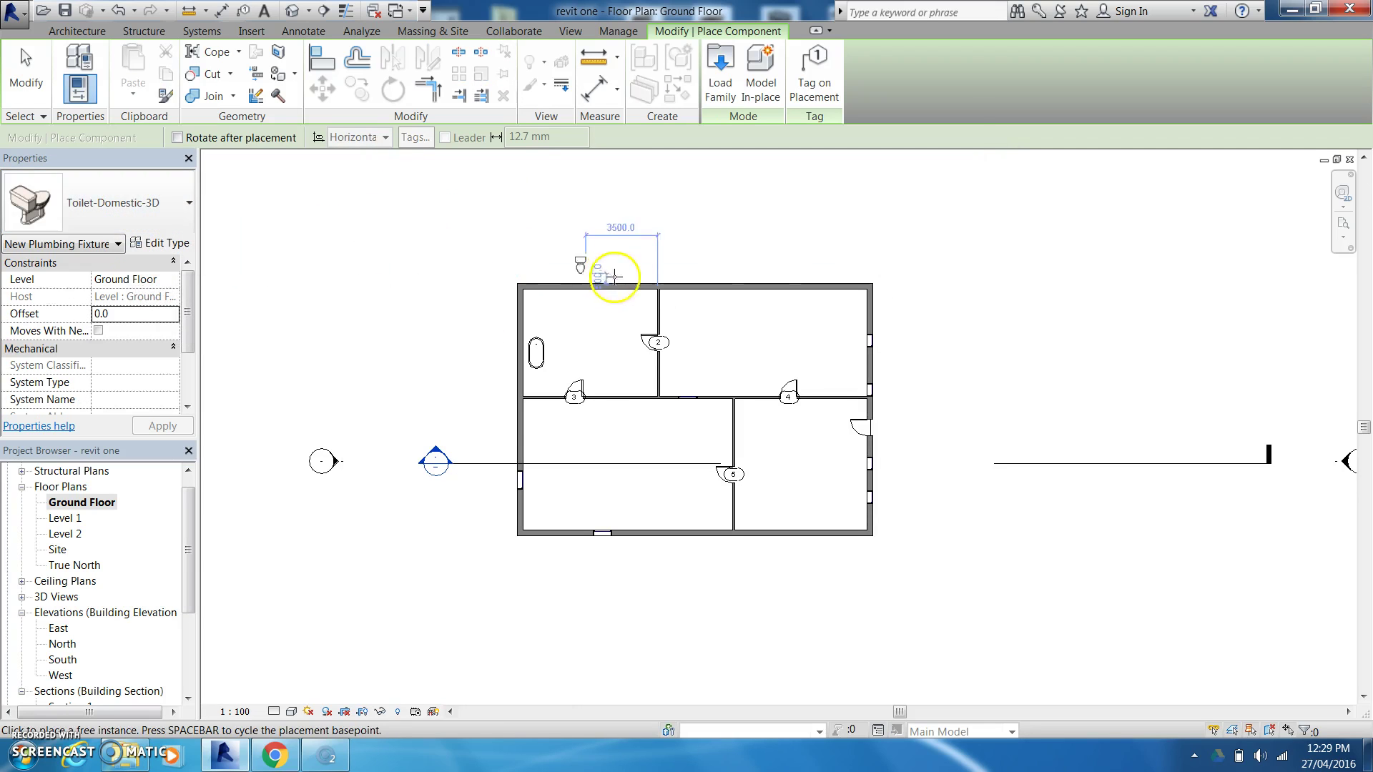
Place the toilet against the top wall of the top-left room, beside the bathtub
{"action": "left_click", "coordinate": [572, 301]}
{"action": "right_click", "coordinate": [557, 295]}
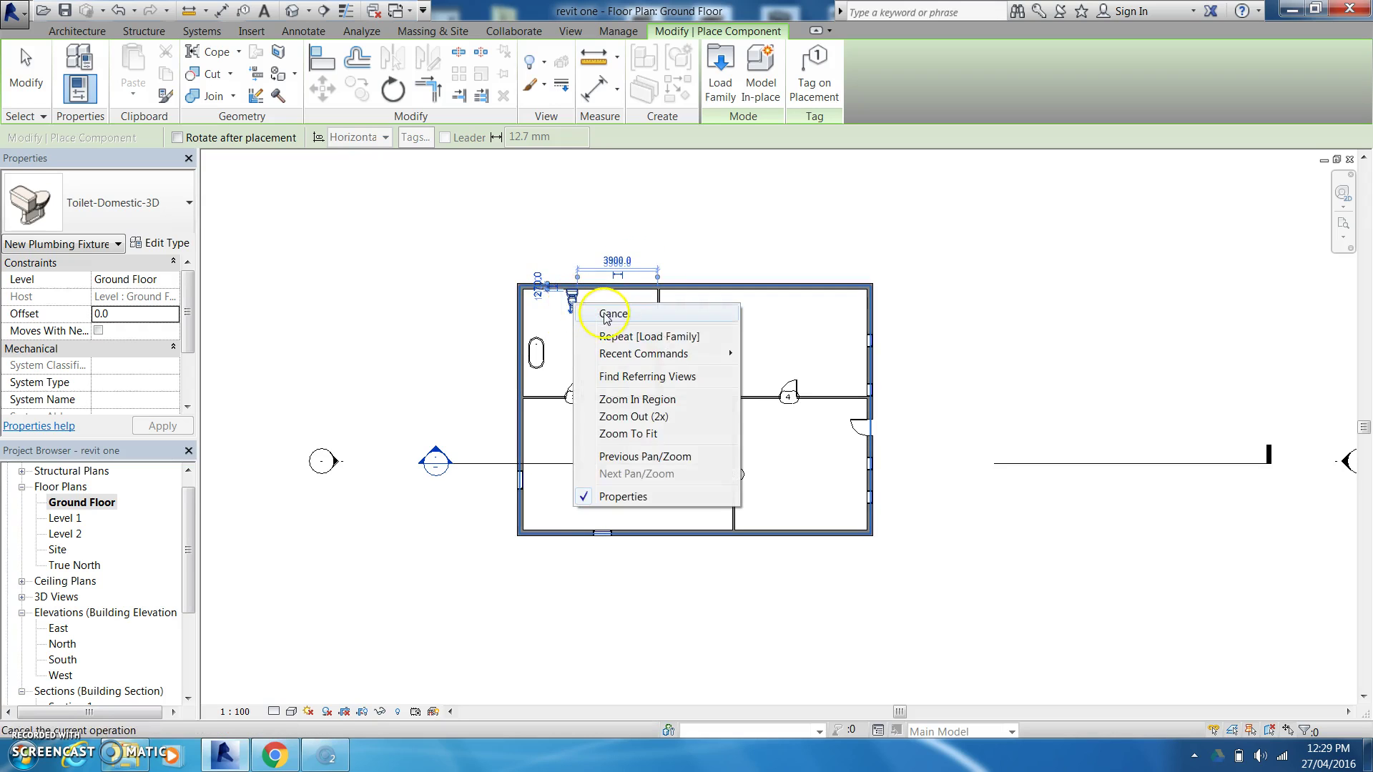
{"action": "left_click", "coordinate": [603, 313]}
{"action": "right_click", "coordinate": [635, 255]}
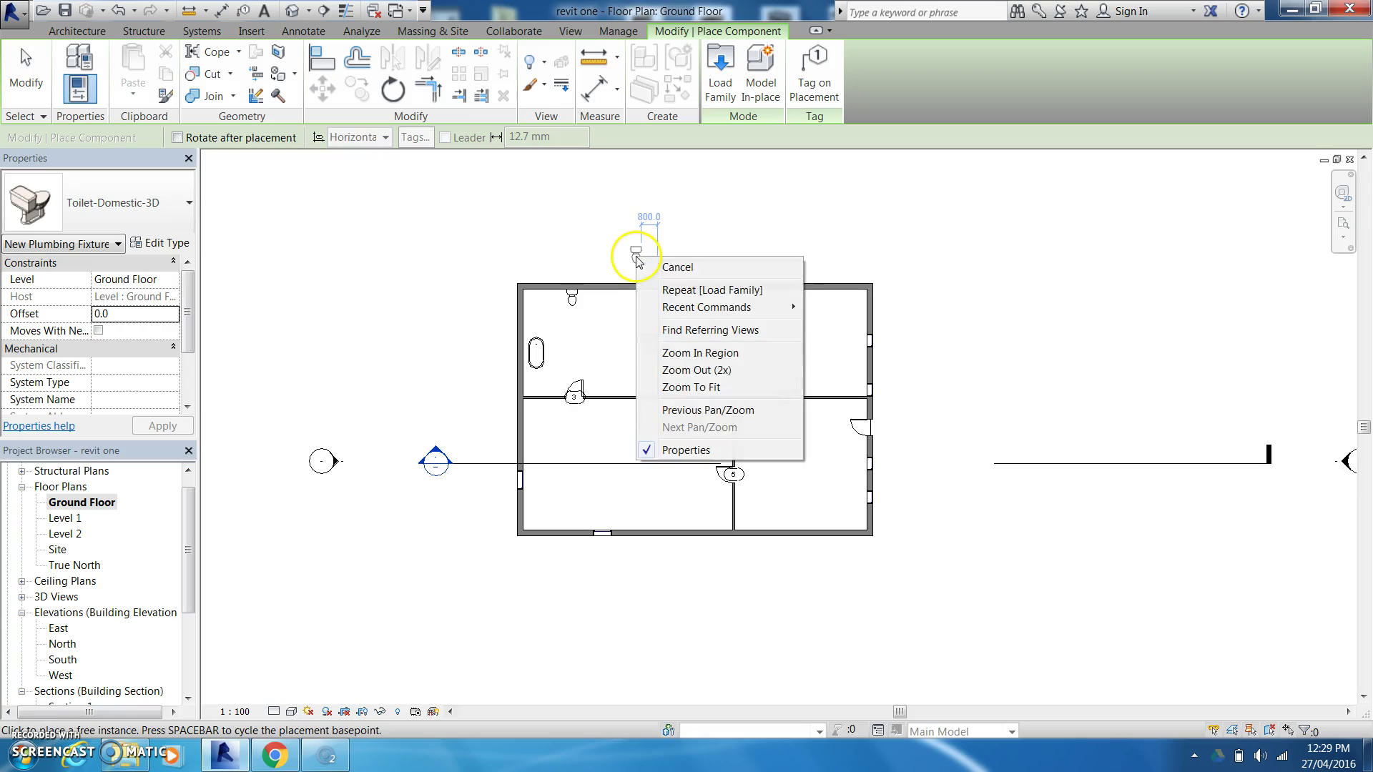
{"action": "left_click", "coordinate": [689, 268]}
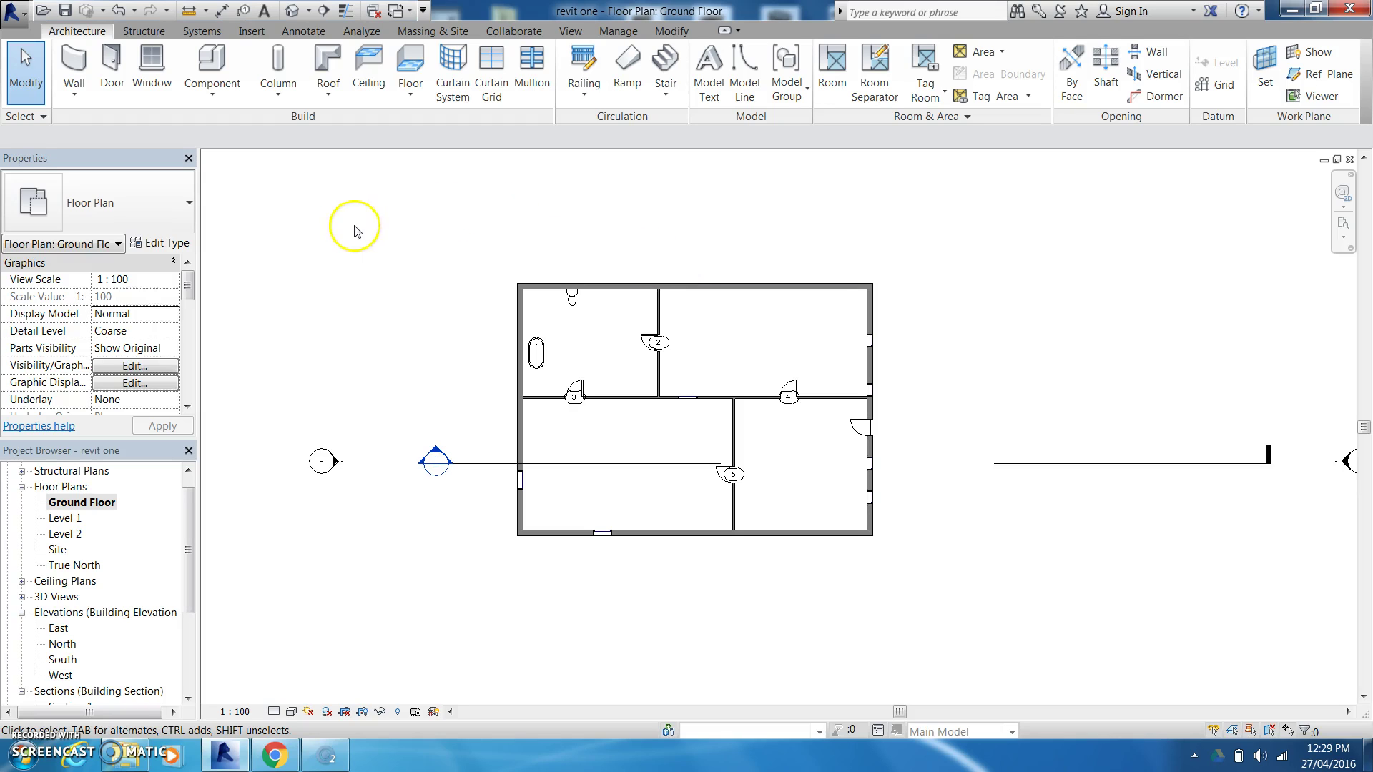
Start Place a Component and open the Load Family library, scrolling through the Australia folder
{"action": "left_click", "coordinate": [226, 91]}
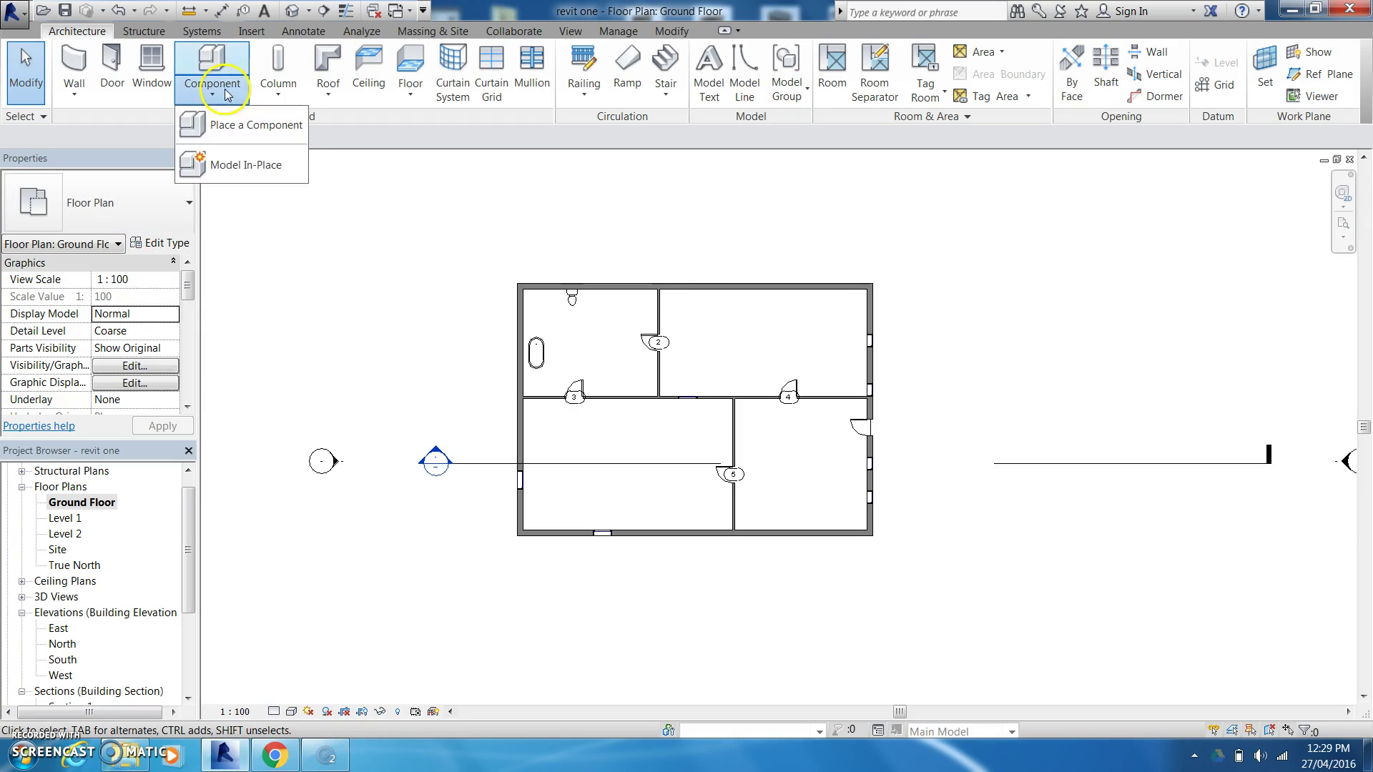
{"action": "left_click", "coordinate": [227, 127]}
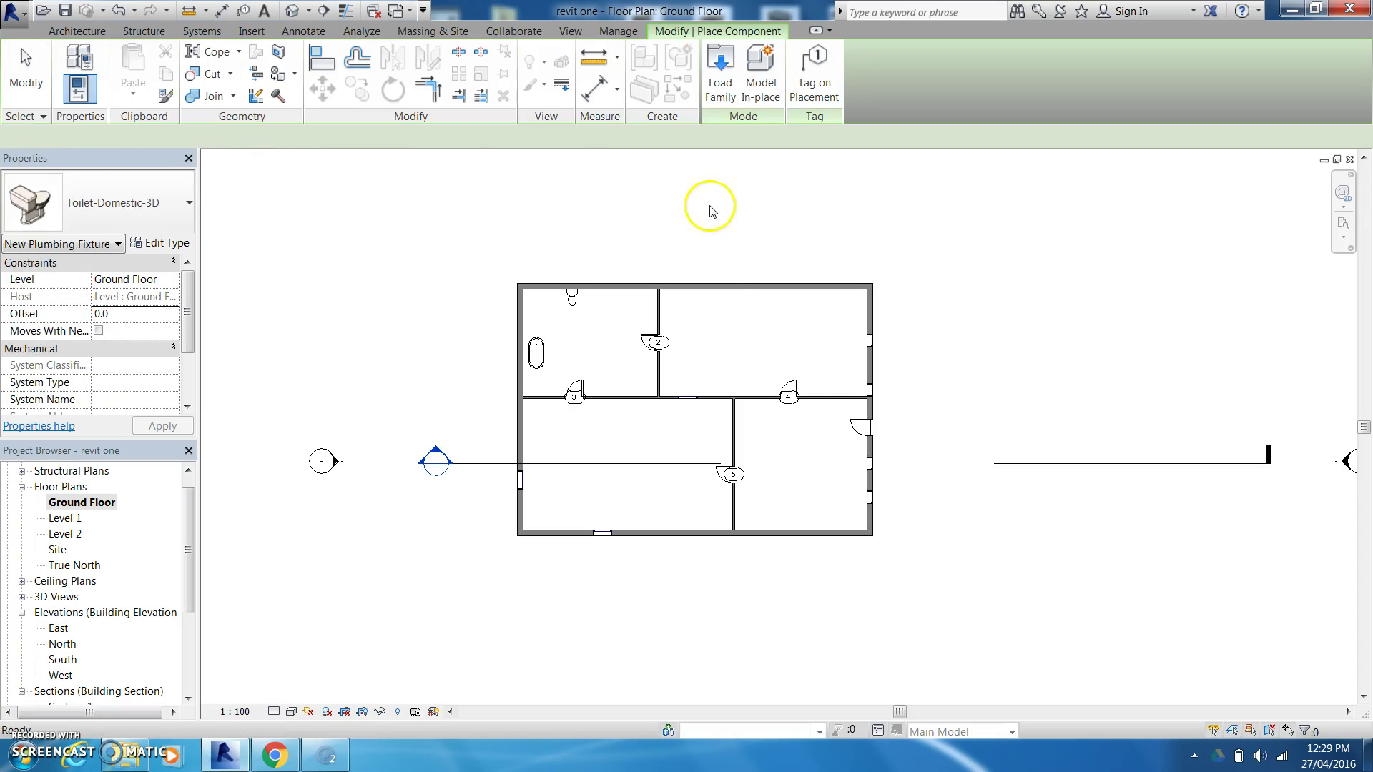
{"action": "left_click", "coordinate": [720, 75]}
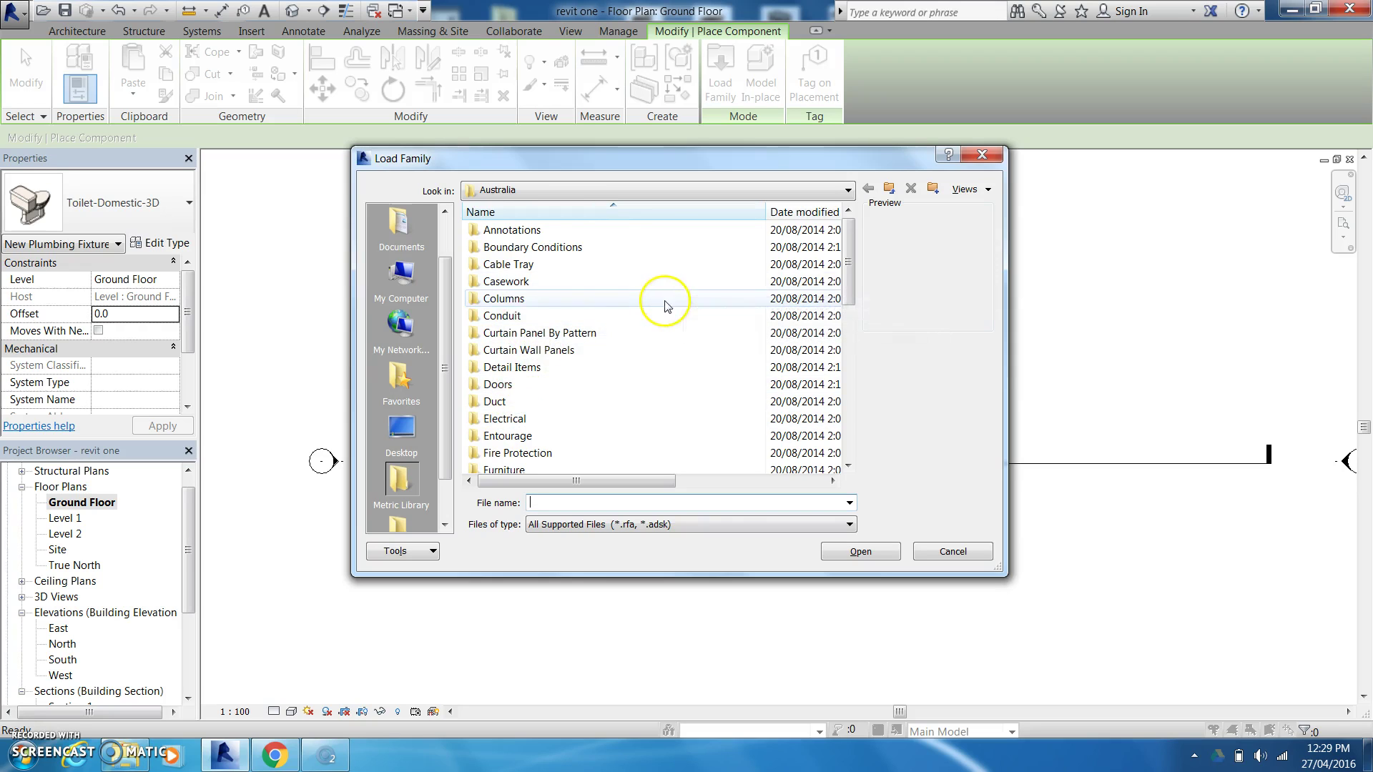
{"action": "left_click_drag", "start_coordinate": [848, 266], "coordinate": [842, 429]}
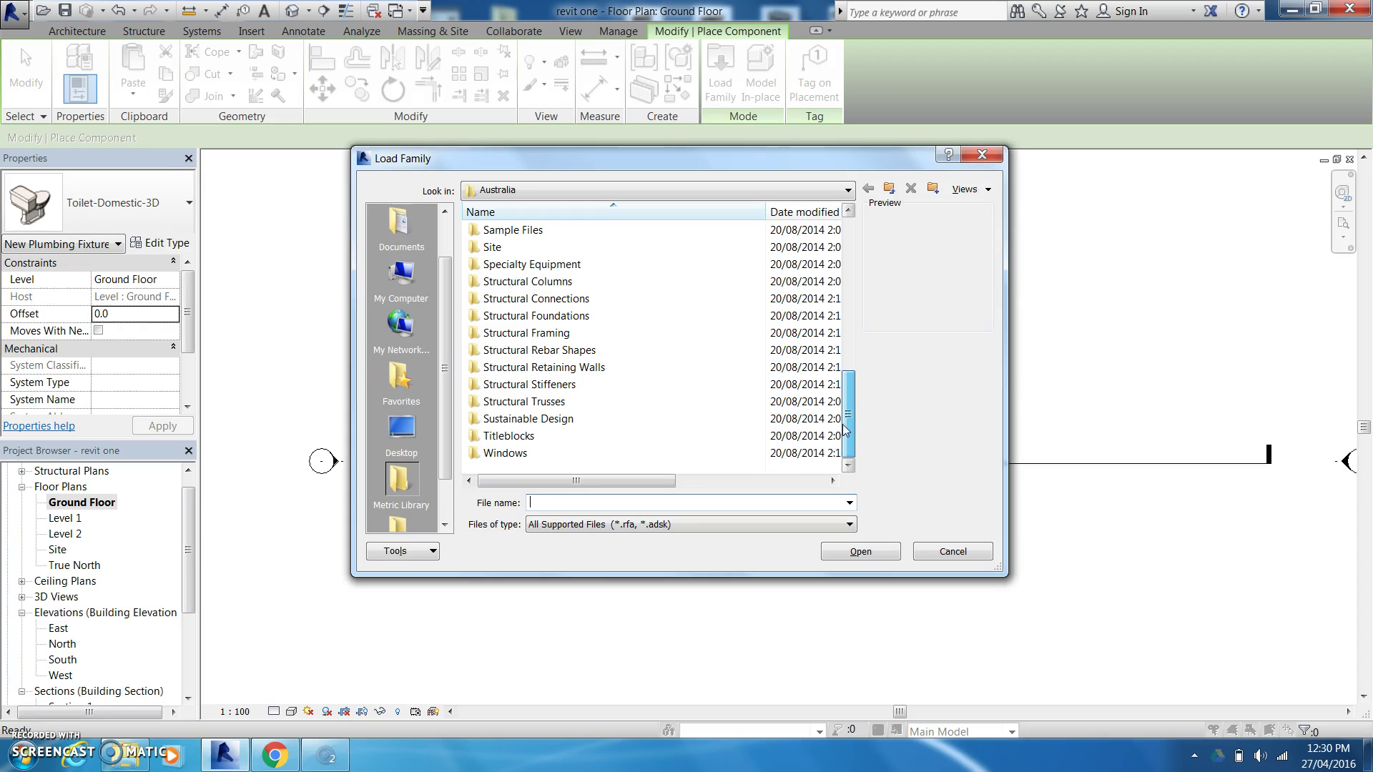
{"action": "left_click_drag", "start_coordinate": [847, 428], "coordinate": [861, 363]}
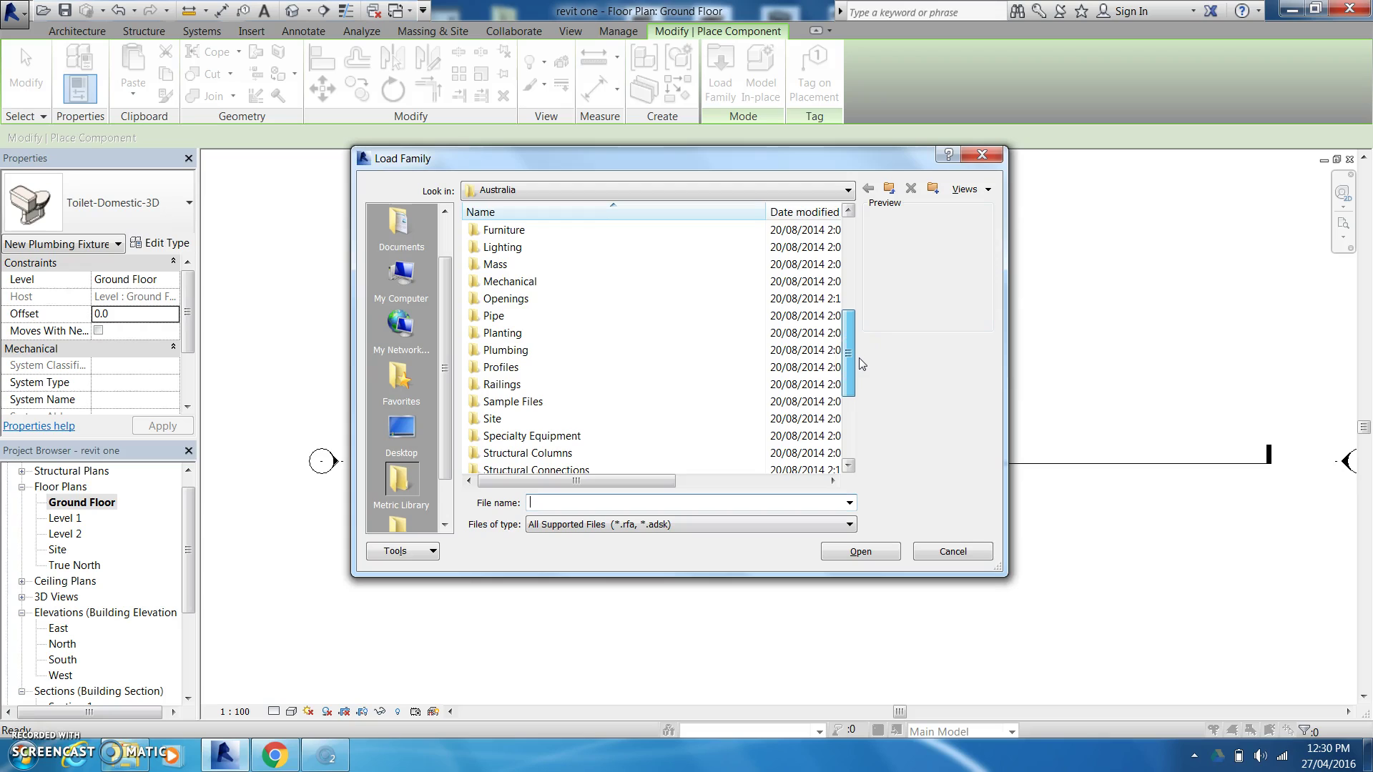
{"action": "left_click_drag", "start_coordinate": [862, 359], "coordinate": [866, 367]}
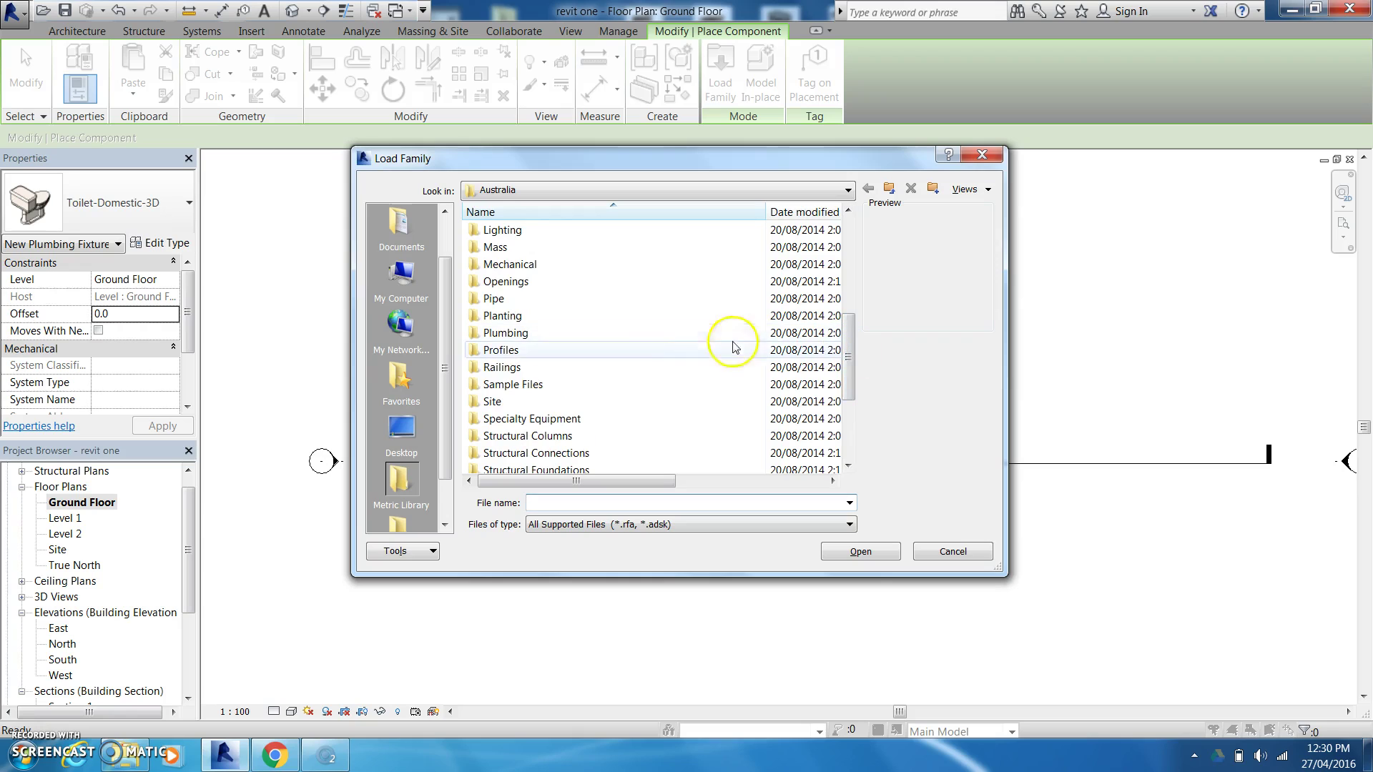
Browse the family library to Plumbing > Architectural > Fixtures > Others
{"action": "left_click", "coordinate": [474, 351]}
{"action": "double_click", "coordinate": [476, 334]}
{"action": "left_click", "coordinate": [477, 231]}
{"action": "double_click", "coordinate": [477, 231]}
{"action": "double_click", "coordinate": [476, 230]}
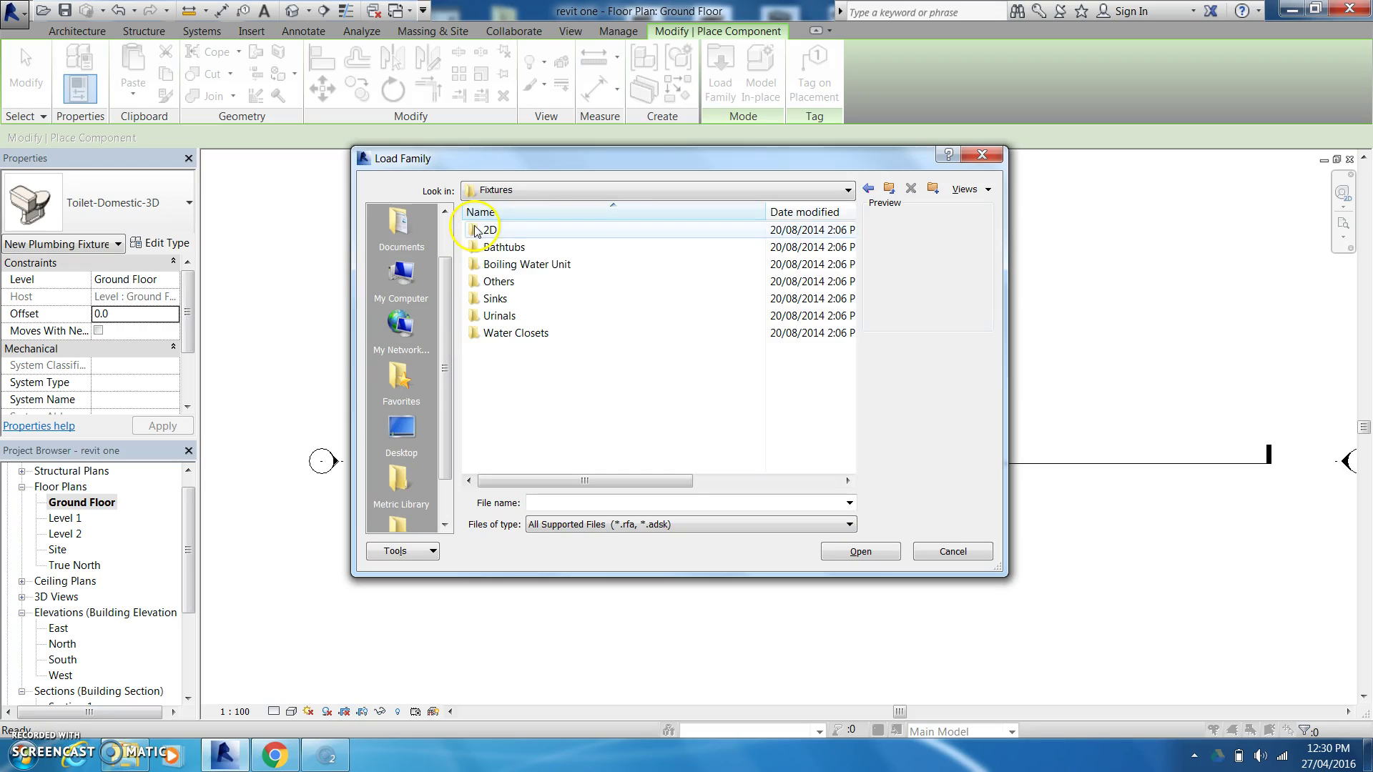
{"action": "double_click", "coordinate": [488, 285]}
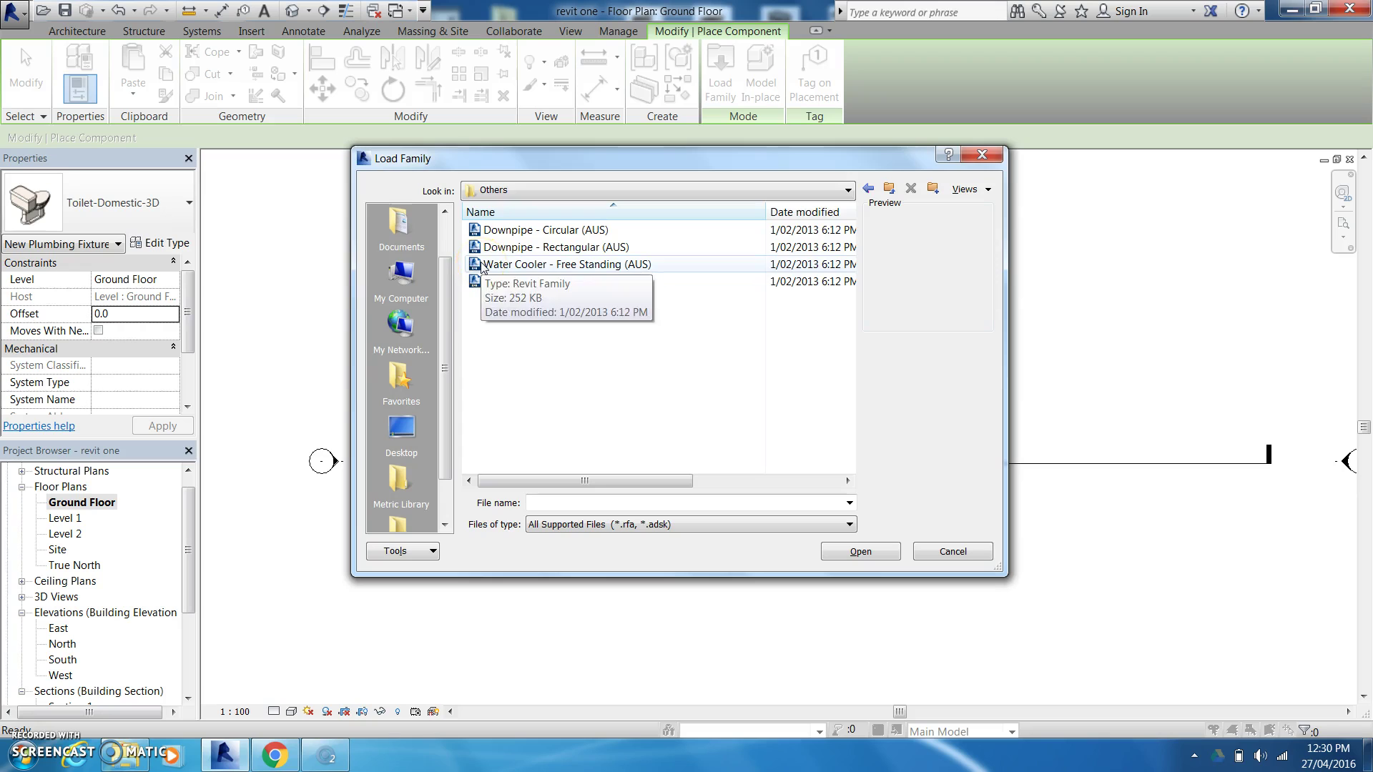
Look through the 2D and Boiling Water Unit fixture folders, then close the library without loading anything
{"action": "left_click", "coordinate": [866, 188]}
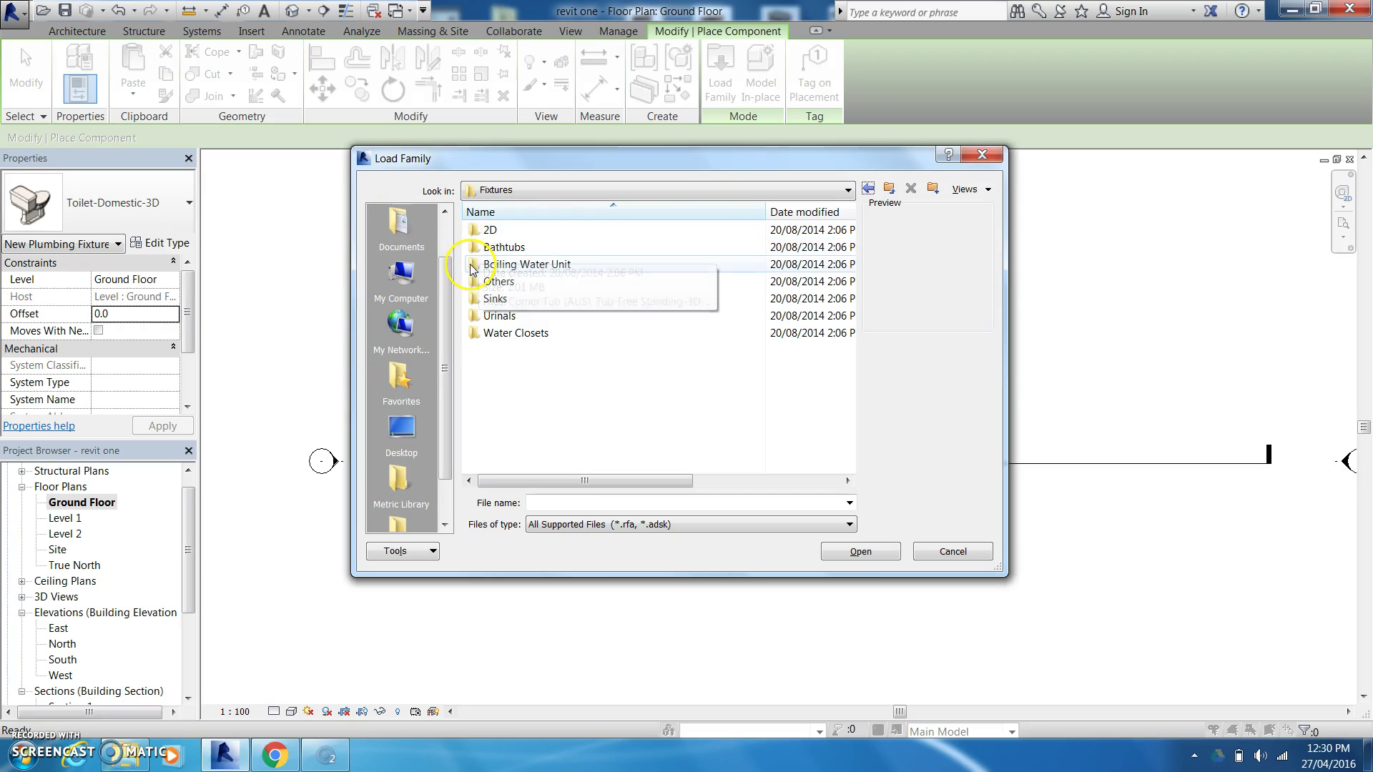
{"action": "left_click", "coordinate": [476, 237]}
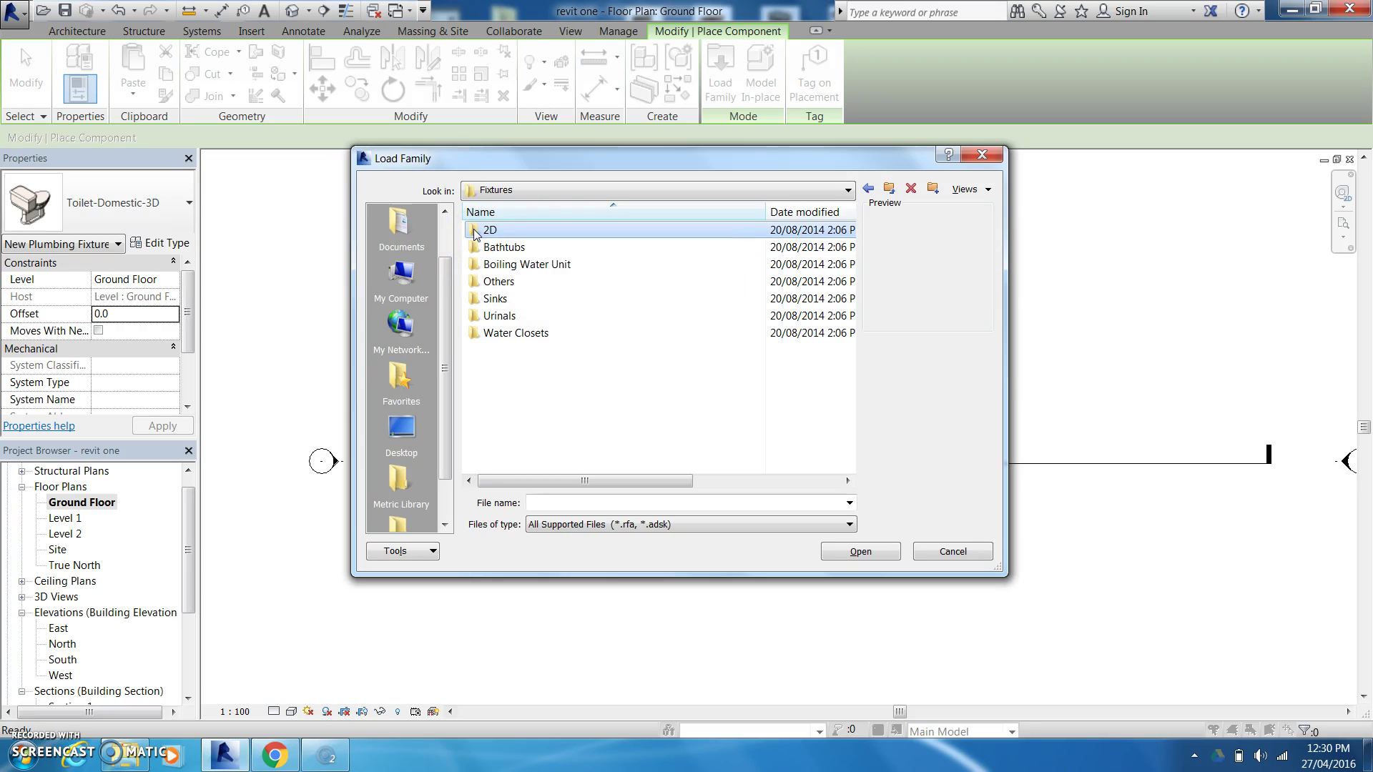
{"action": "left_click", "coordinate": [871, 200]}
{"action": "left_click", "coordinate": [869, 189]}
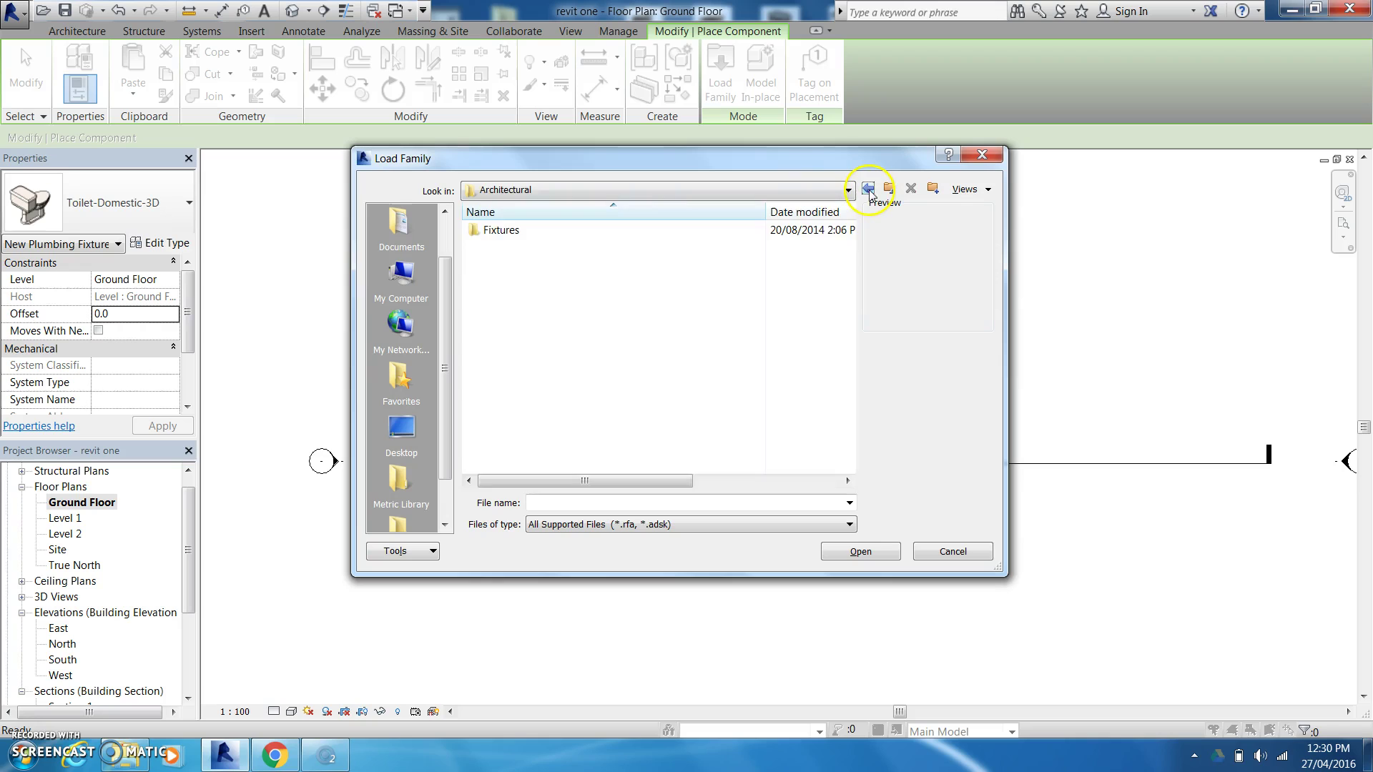
{"action": "double_click", "coordinate": [490, 230]}
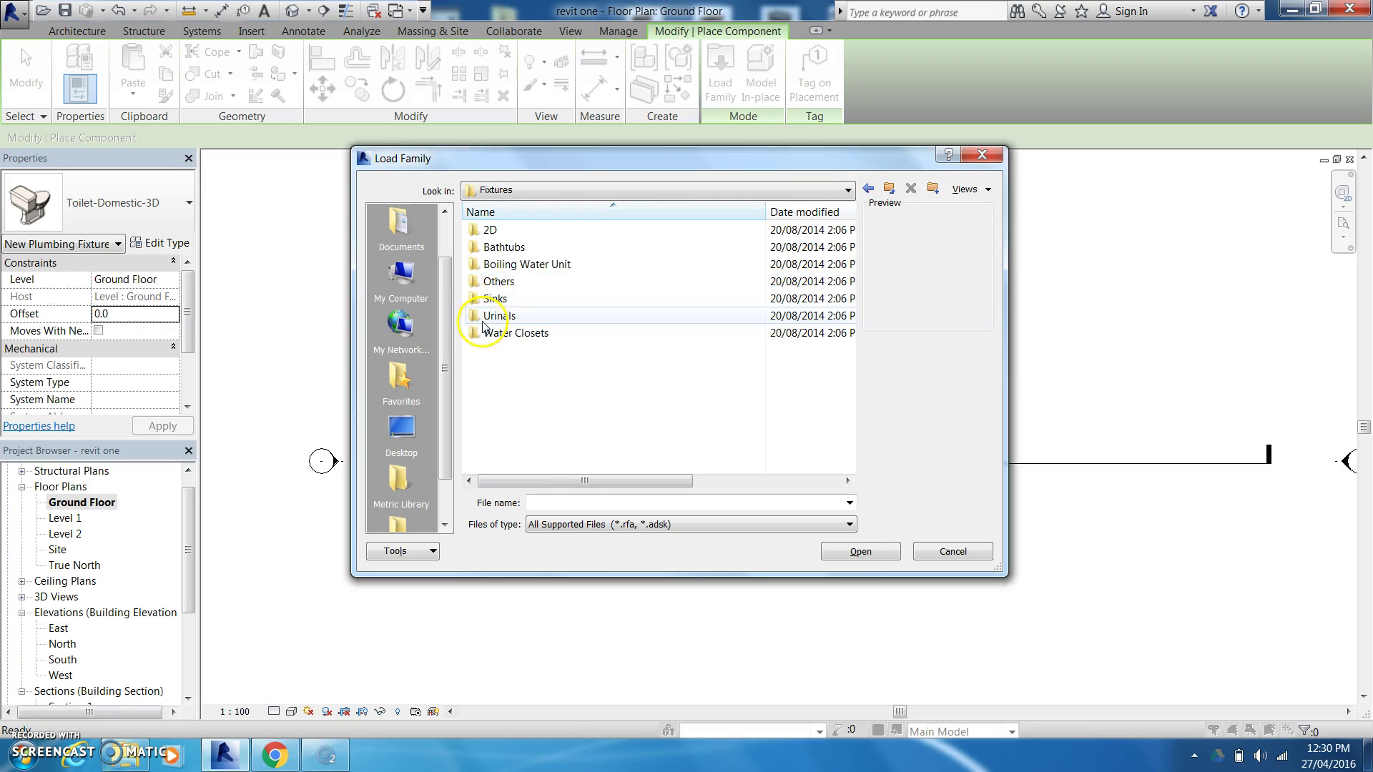
{"action": "double_click", "coordinate": [472, 266]}
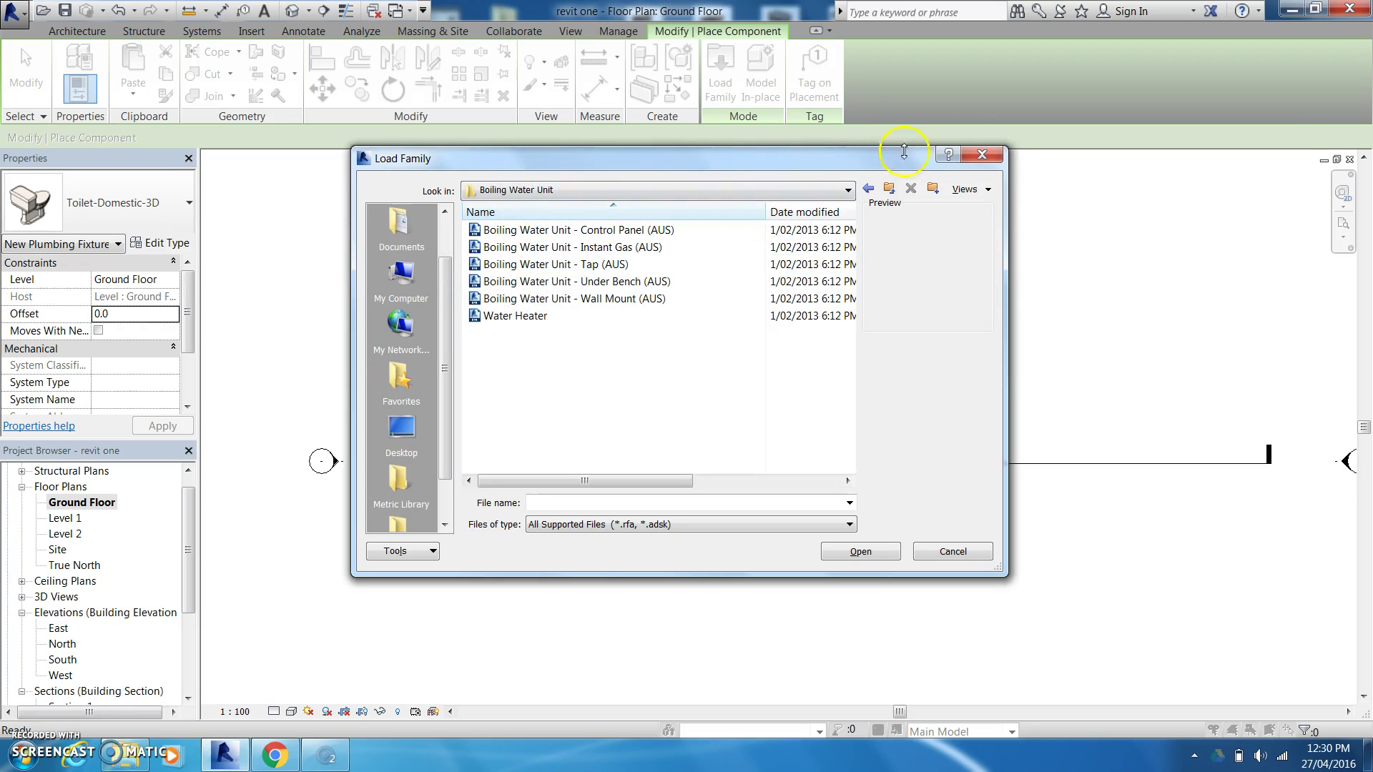
{"action": "left_click", "coordinate": [980, 155]}
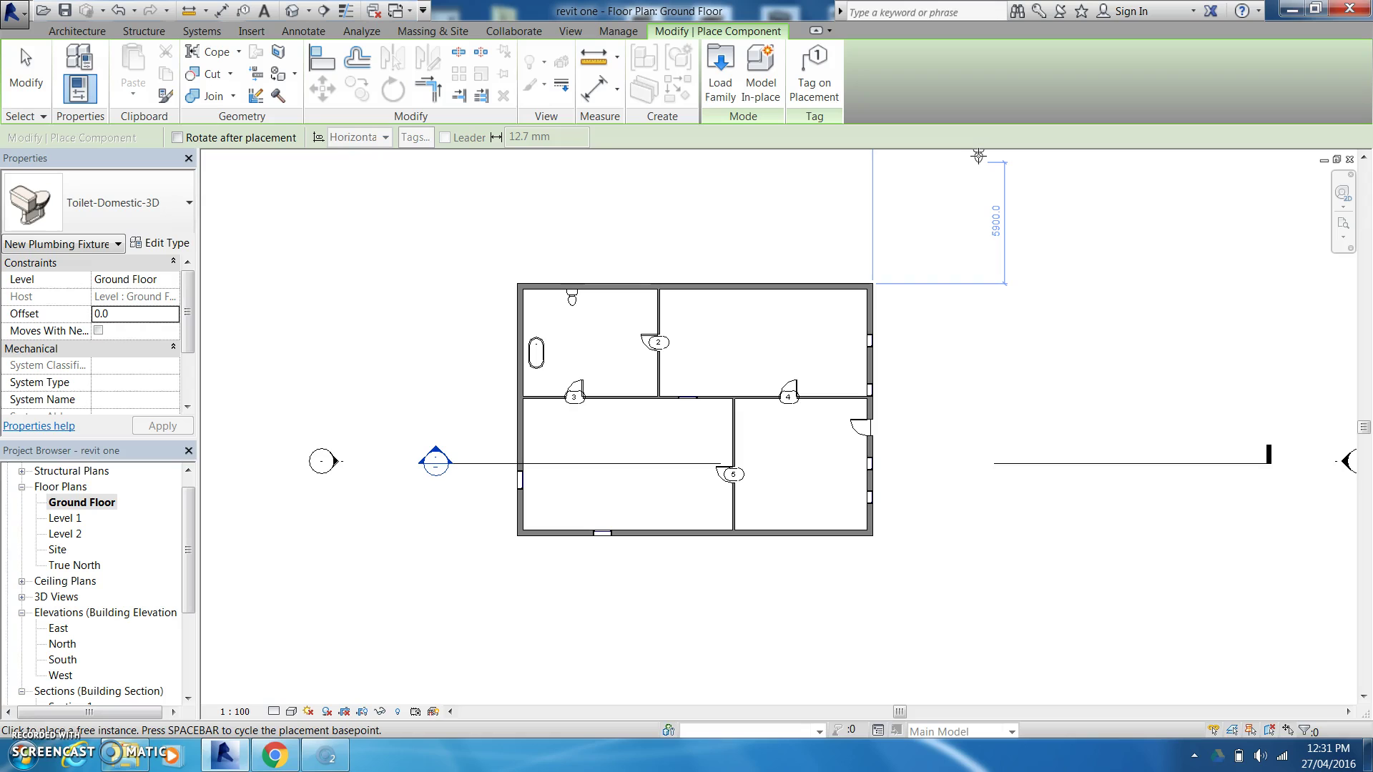
{"action": "left_click", "coordinate": [991, 178]}
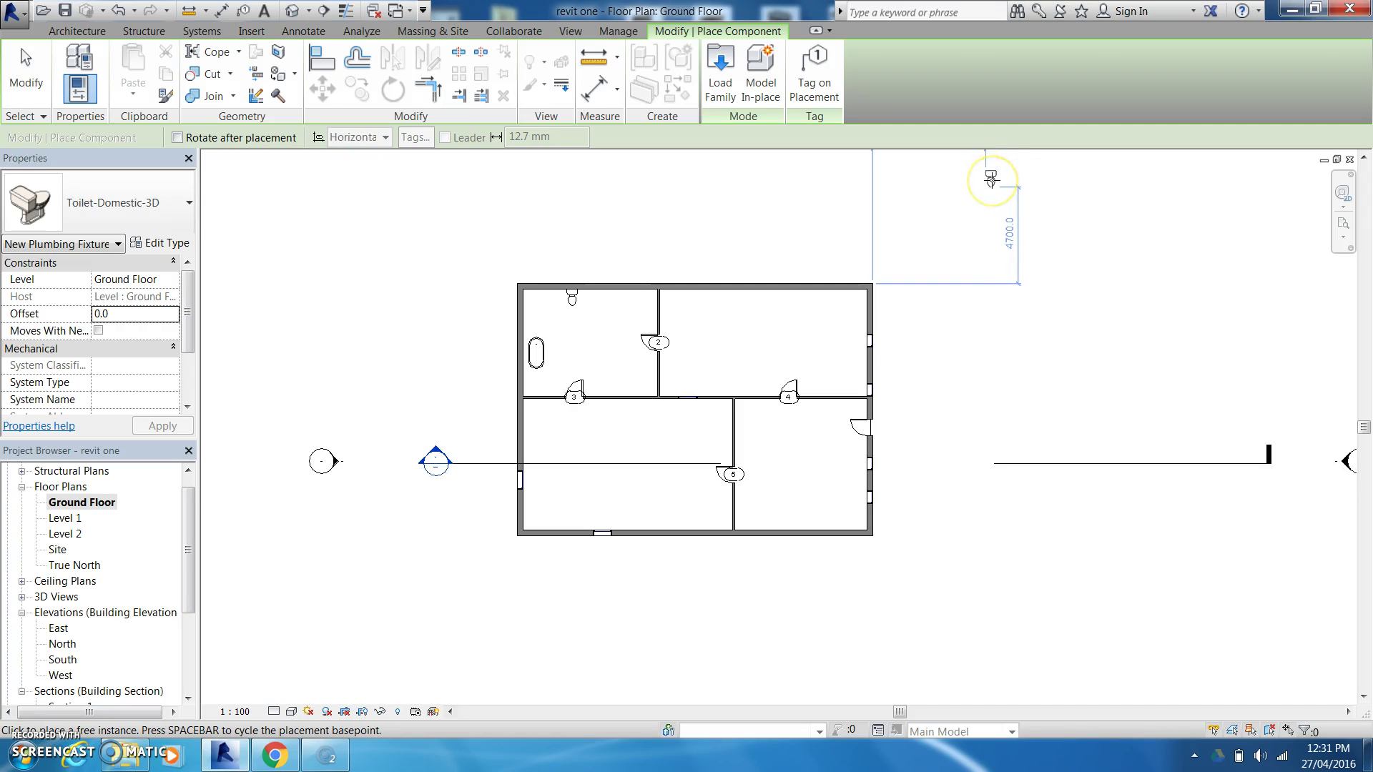
Cancel toilet placement and show the default 3D view from the FRONT
{"action": "key", "text": "Escape"}
{"action": "left_click", "coordinate": [285, 14]}
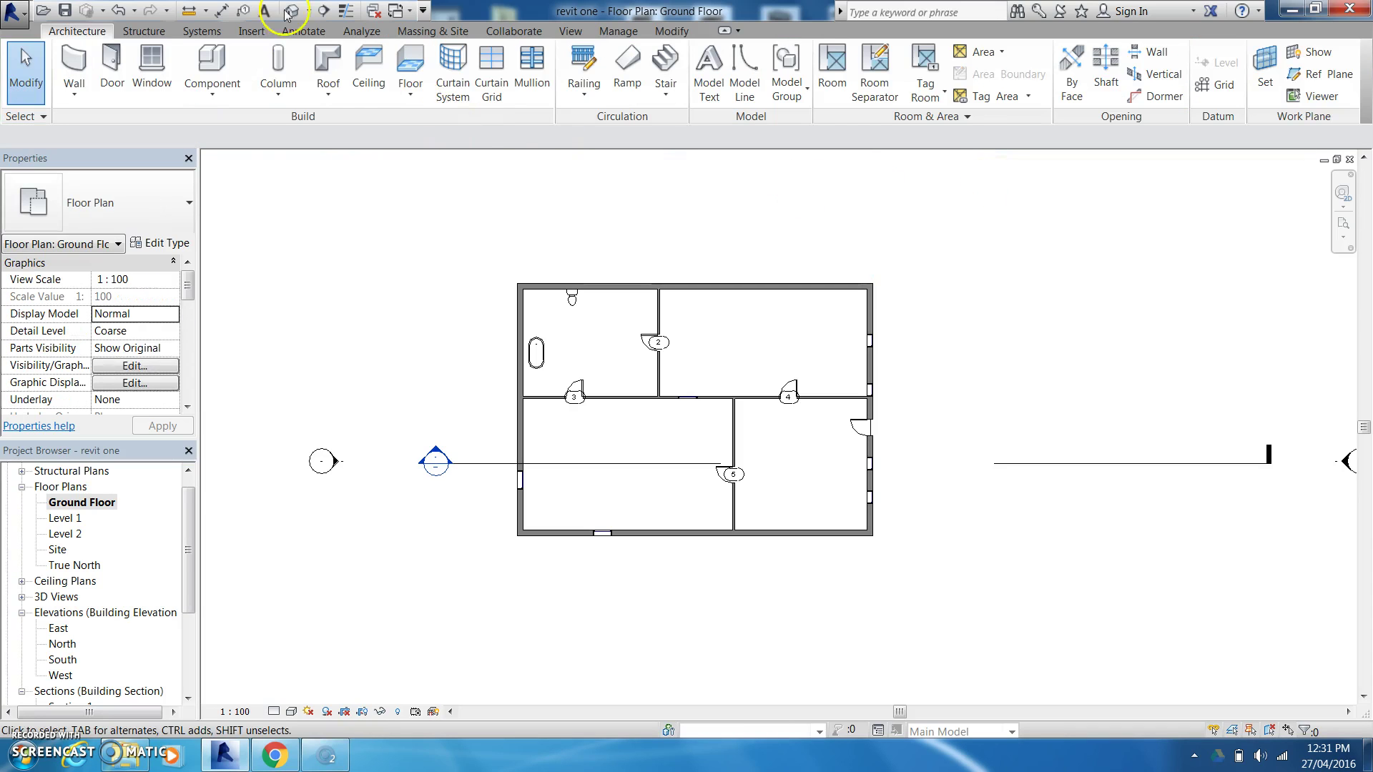
{"action": "left_click", "coordinate": [293, 11]}
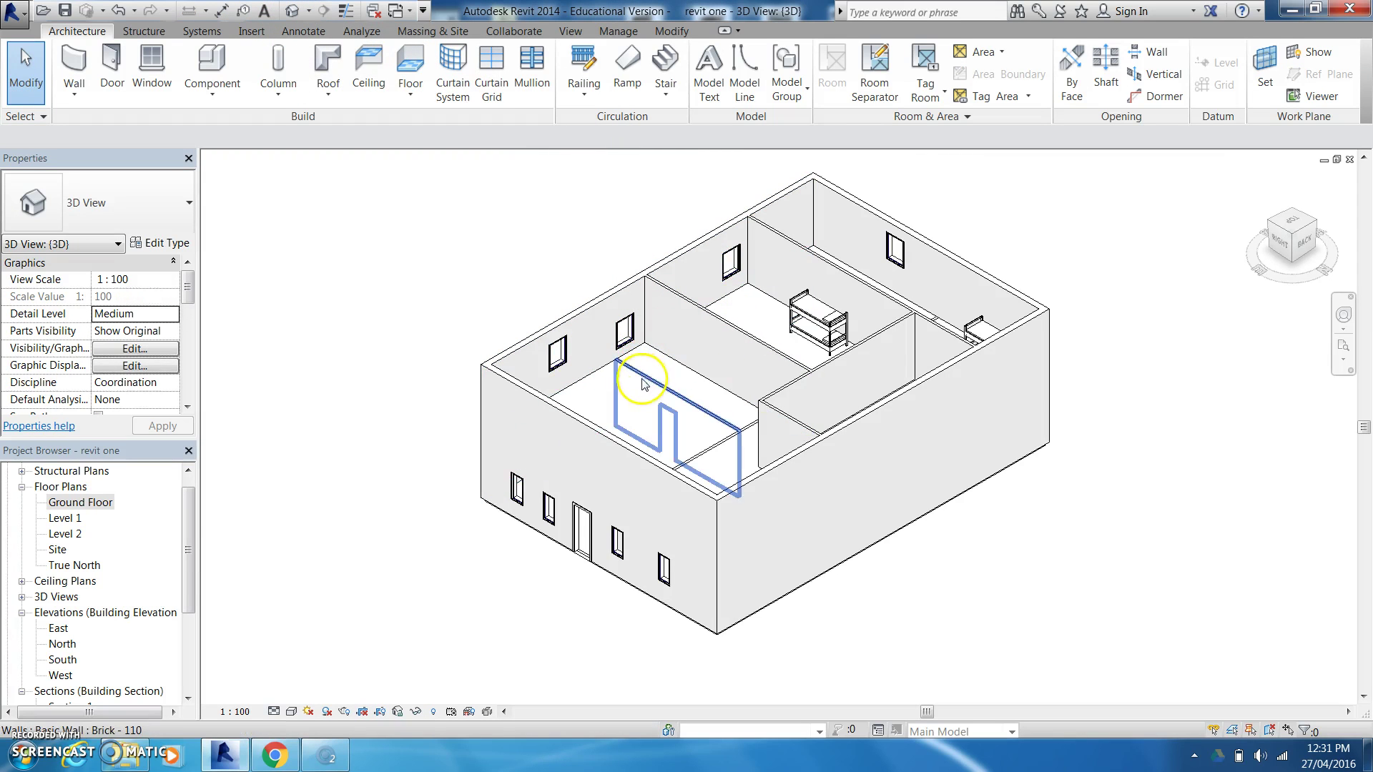
{"action": "left_click", "coordinate": [1270, 238]}
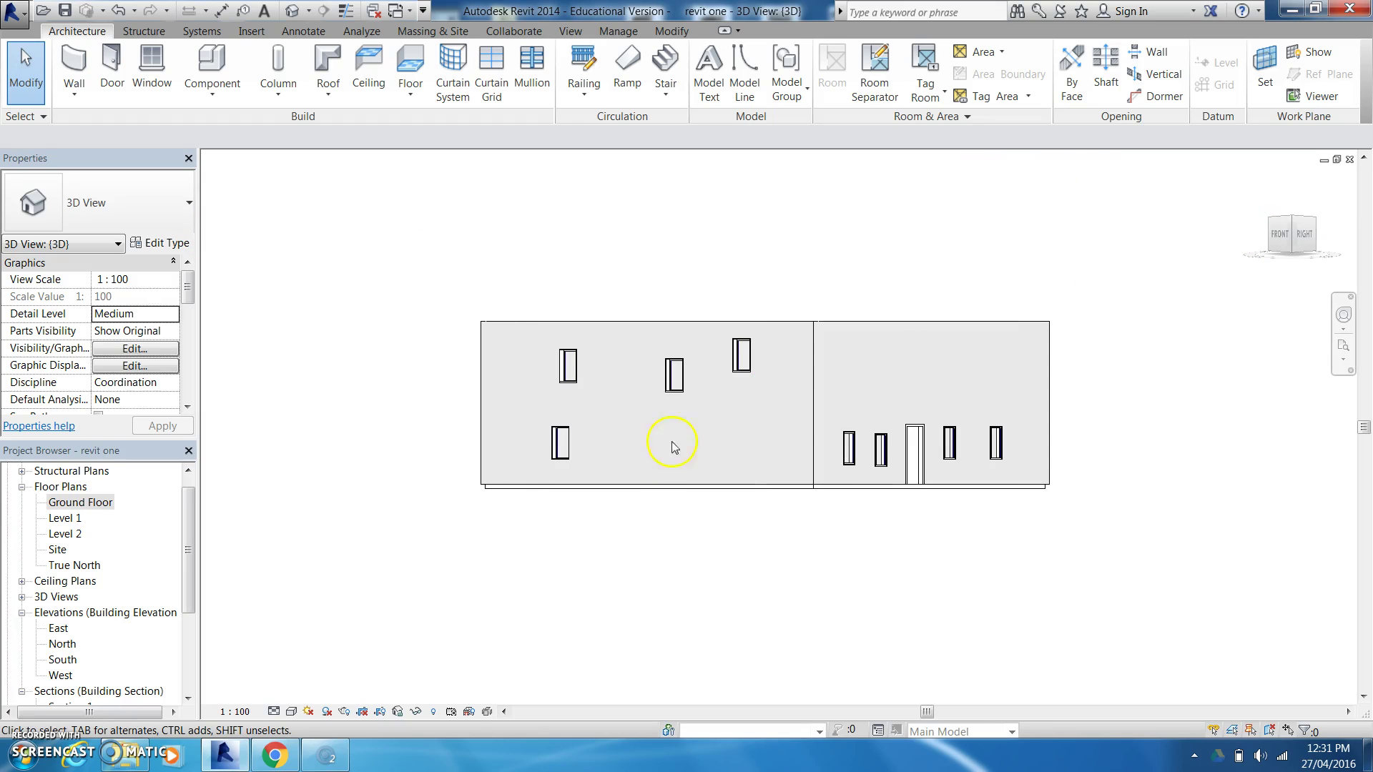
Temporarily hide the front exterior wall and orbit to an angled view of the interior
{"action": "left_click", "coordinate": [680, 481]}
{"action": "left_click", "coordinate": [415, 712]}
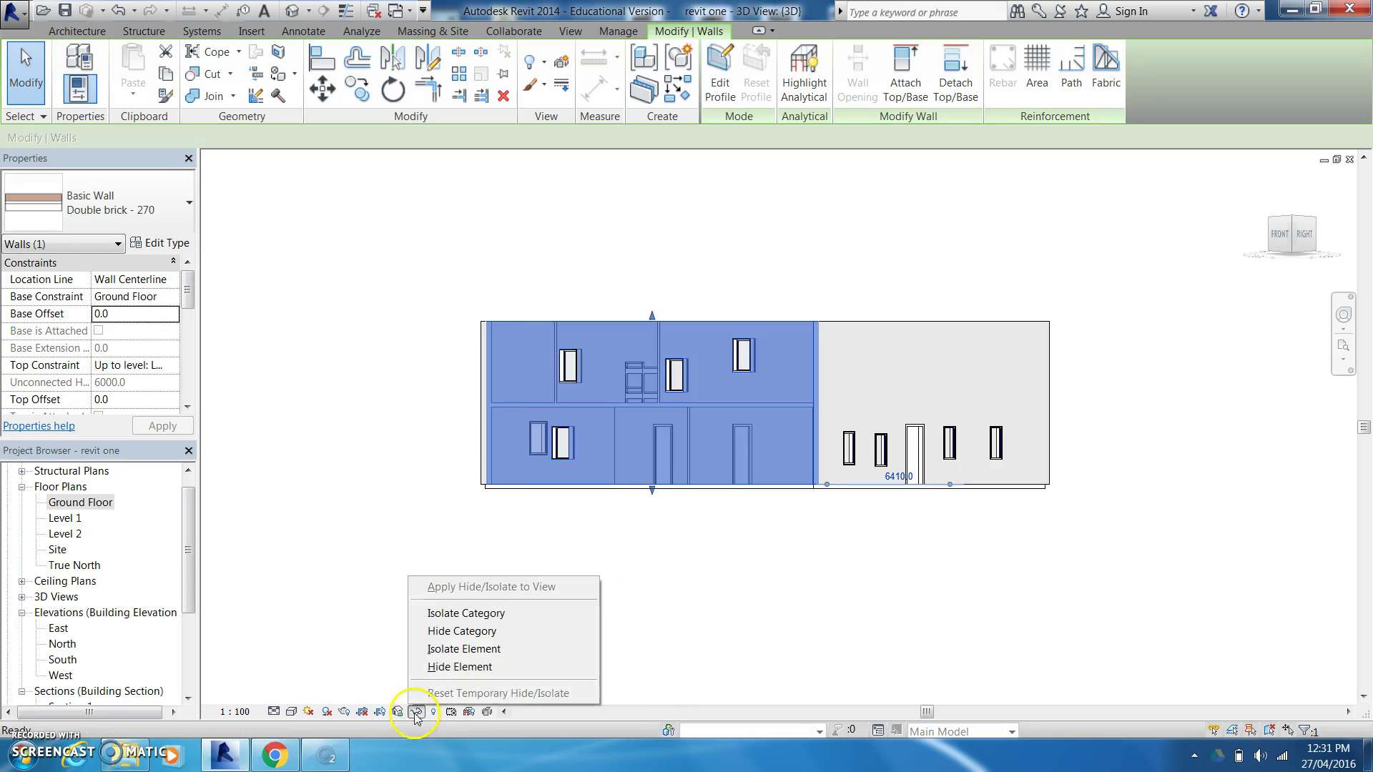
{"action": "left_click", "coordinate": [465, 670]}
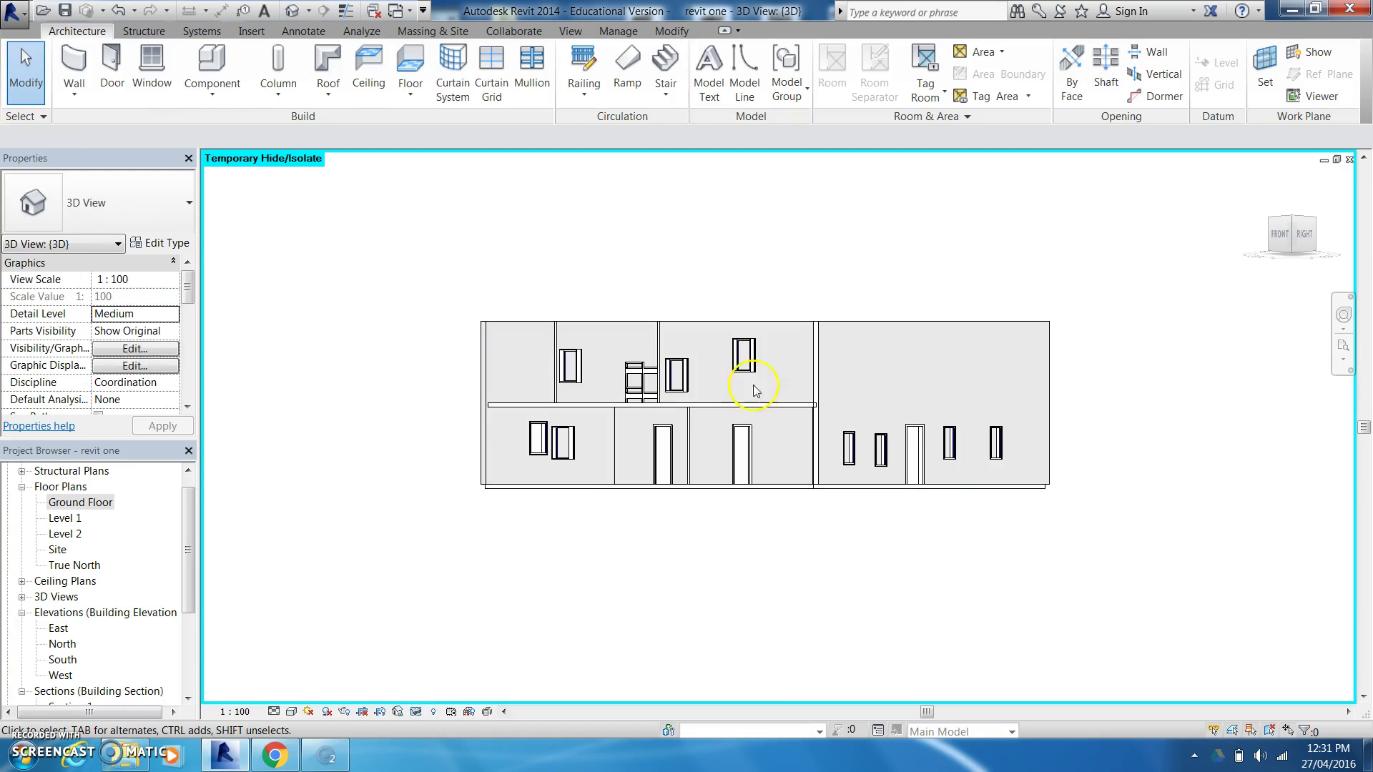
{"action": "left_click_drag", "start_coordinate": [1271, 227], "coordinate": [1344, 254]}
{"action": "mouse_move", "coordinate": [217, 241]}
{"action": "left_mouse_down"}
{"action": "mouse_move", "coordinate": [1363, 267]}
{"action": "mouse_move", "coordinate": [1357, 309]}
{"action": "mouse_move", "coordinate": [221, 297]}
{"action": "mouse_move", "coordinate": [229, 271]}
{"action": "mouse_move", "coordinate": [1339, 306]}
{"action": "mouse_move", "coordinate": [754, 310]}
{"action": "mouse_move", "coordinate": [766, 343]}
{"action": "mouse_move", "coordinate": [827, 393]}
{"action": "mouse_move", "coordinate": [790, 420]}
{"action": "left_mouse_up"}
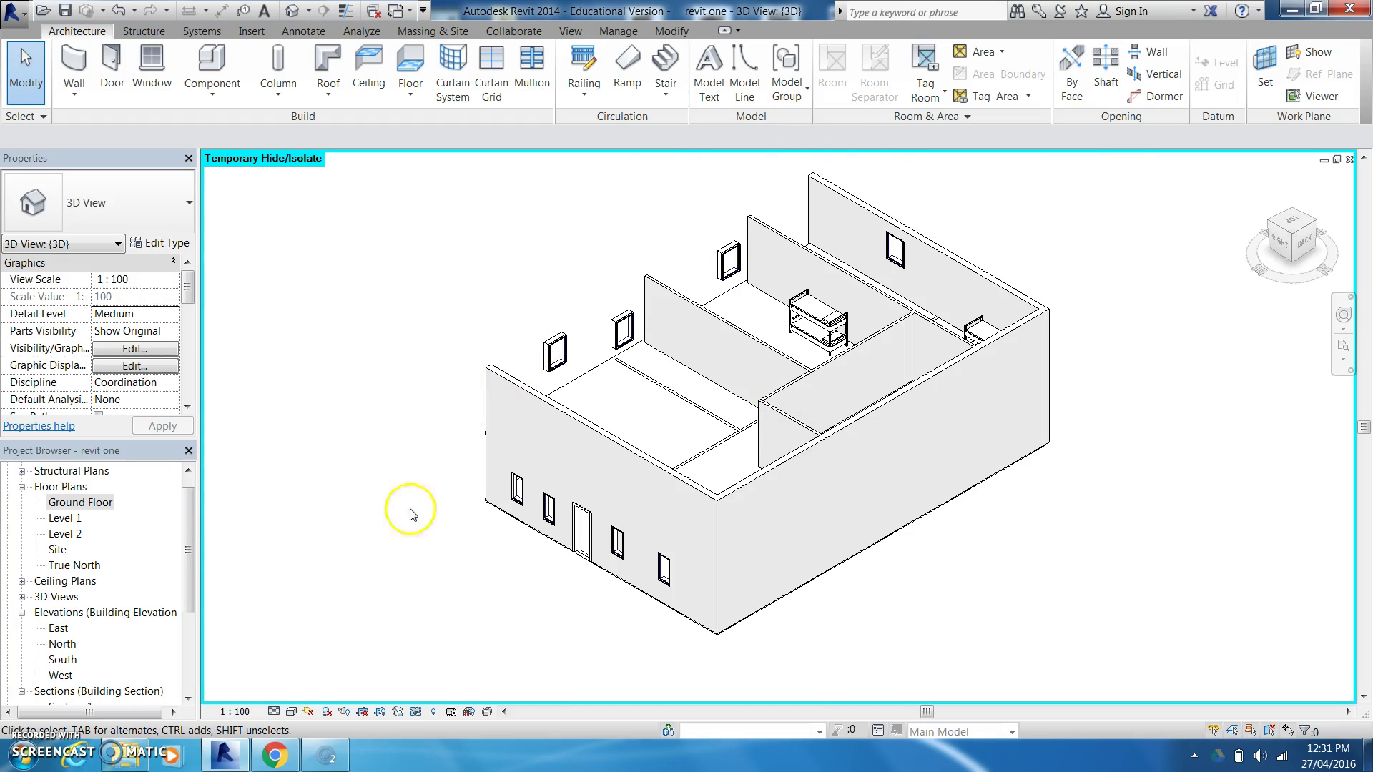
Reset temporary hiding, then temporarily hide the long right side wall to reveal the bathtub and toilet
{"action": "left_click", "coordinate": [417, 712]}
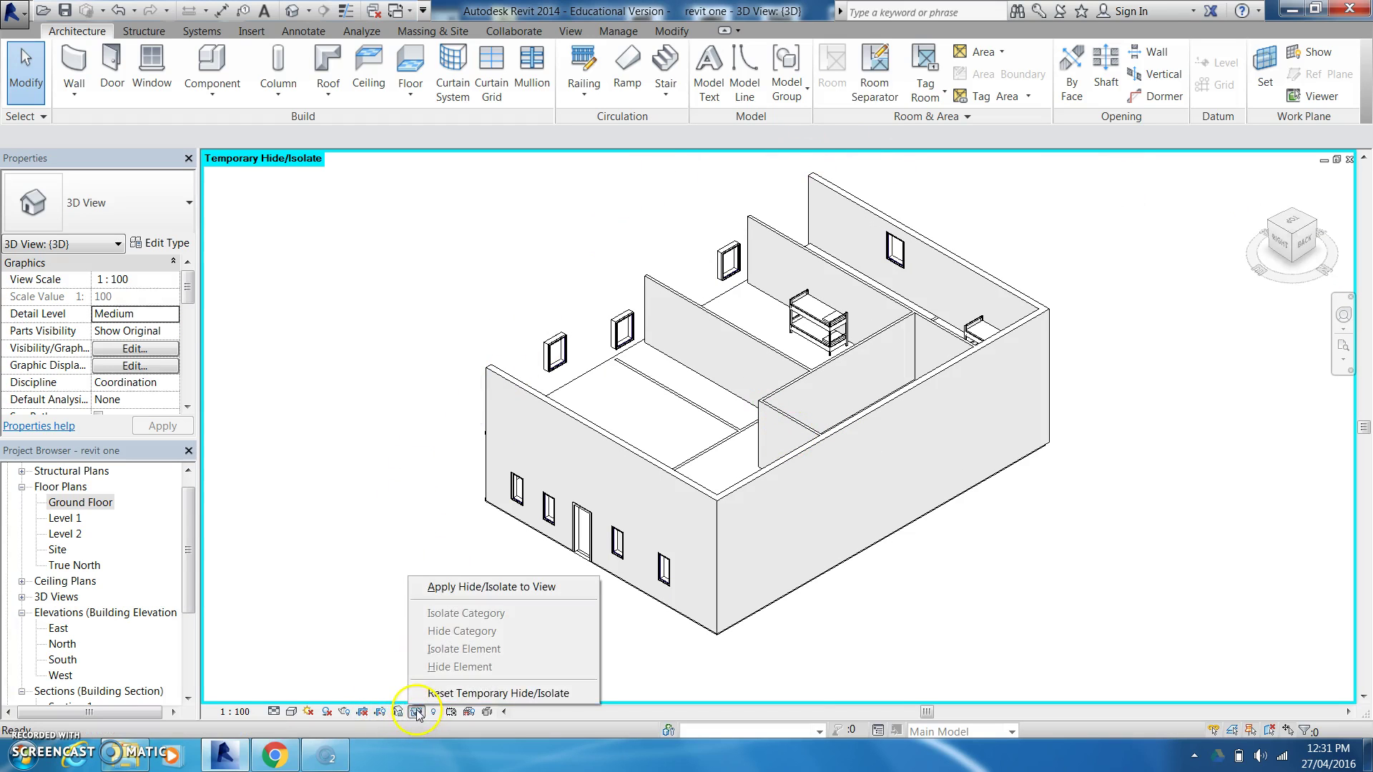
{"action": "left_click", "coordinate": [440, 693]}
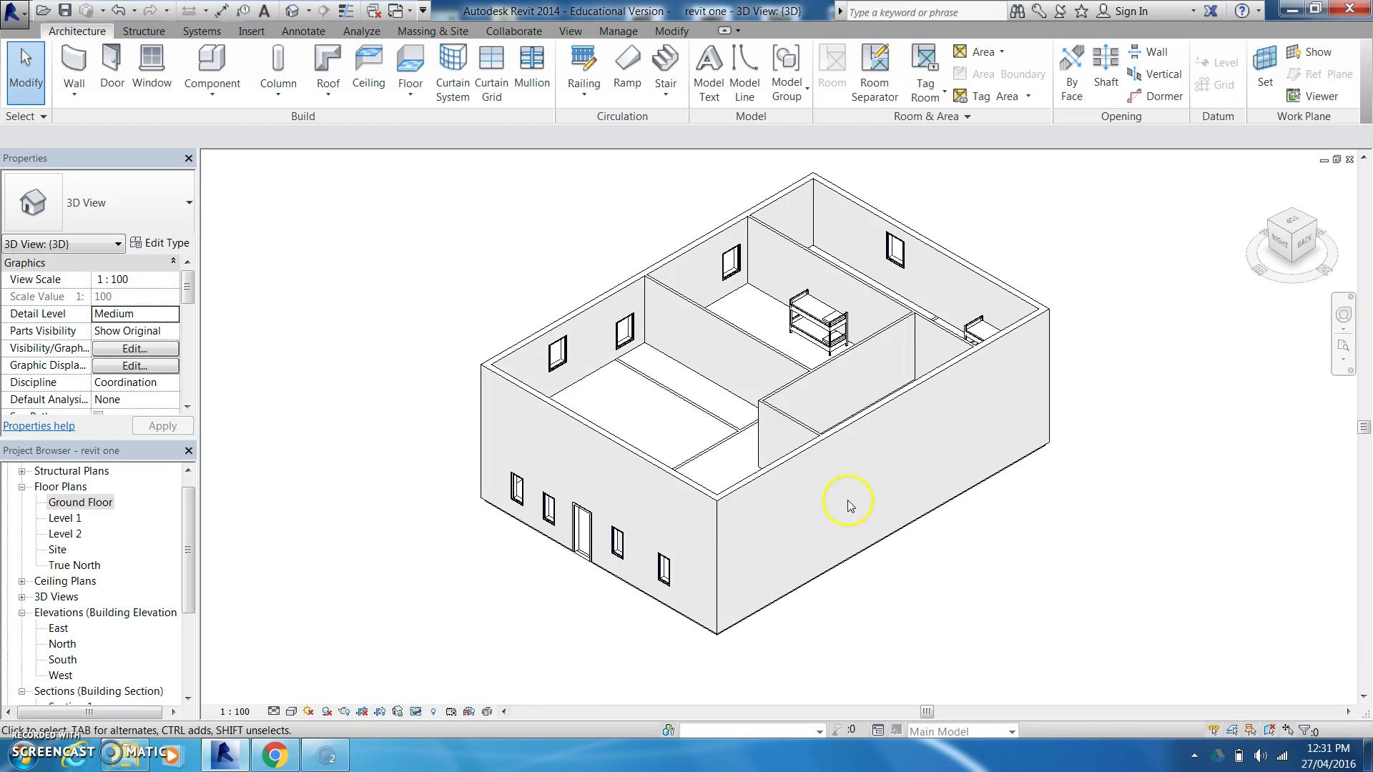
{"action": "left_click", "coordinate": [829, 447]}
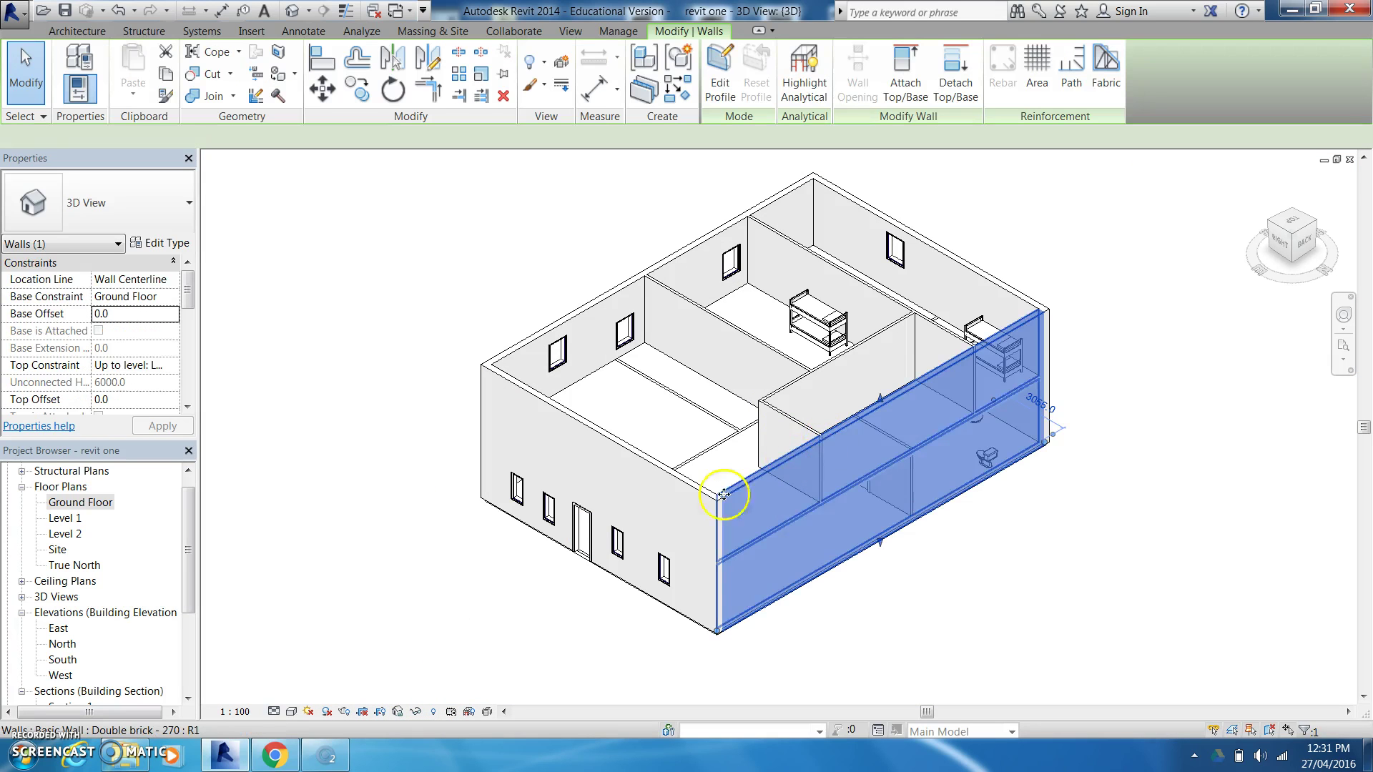
{"action": "left_click", "coordinate": [416, 712]}
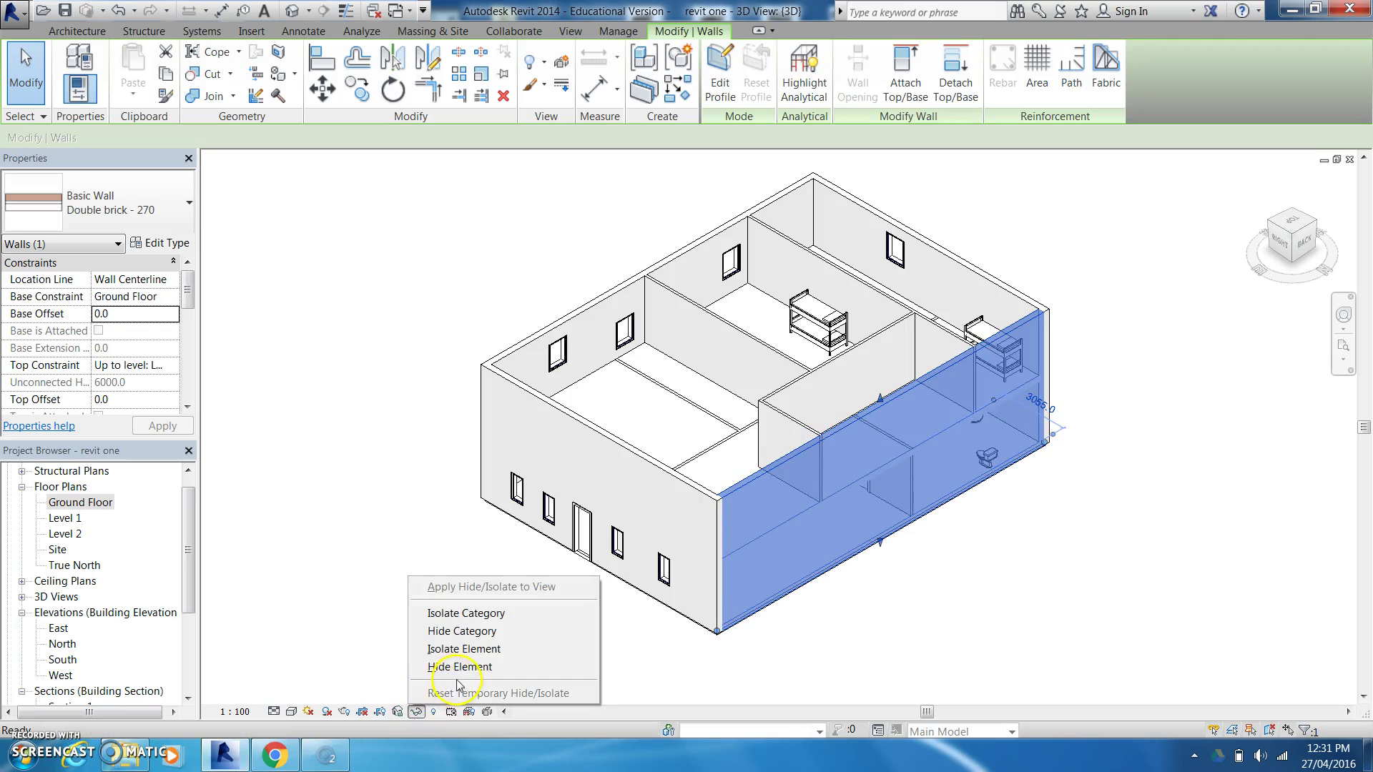
{"action": "left_click", "coordinate": [452, 667]}
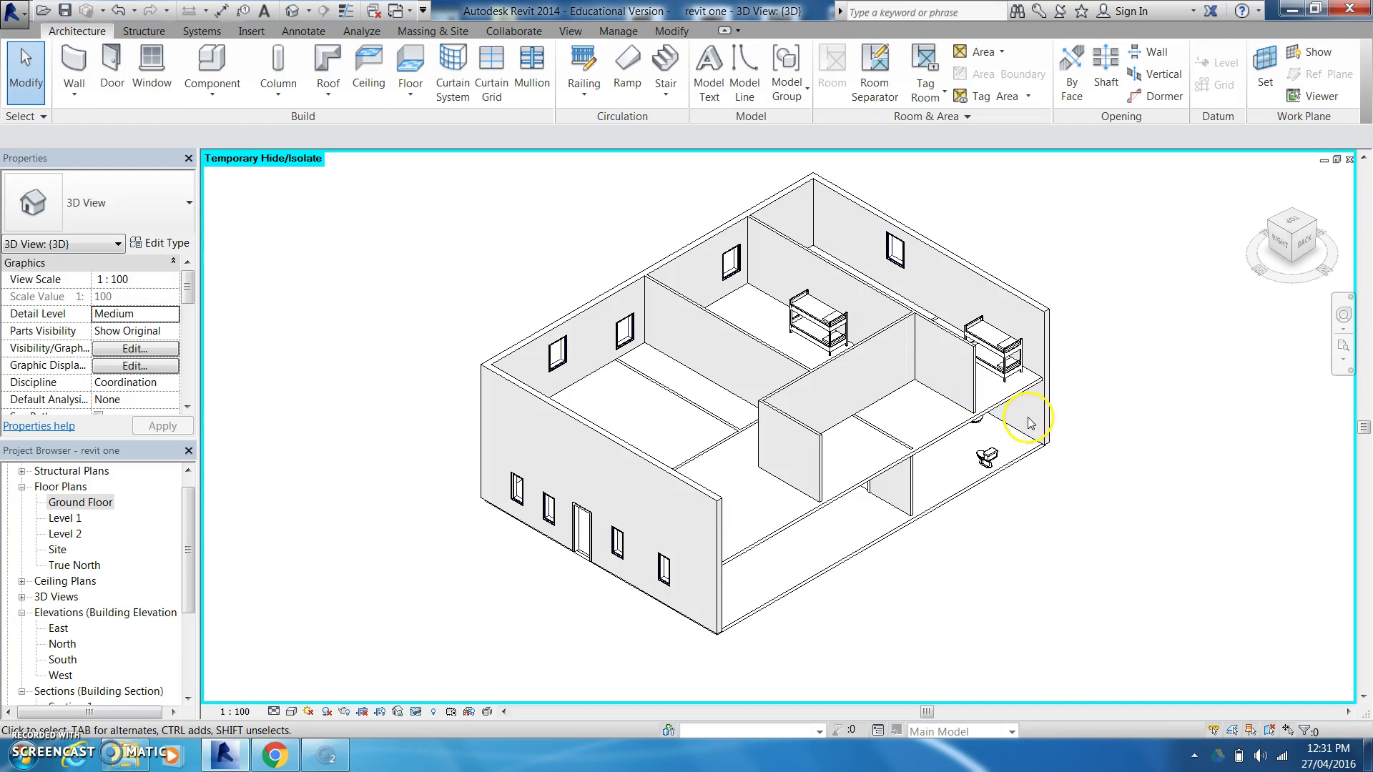
{"action": "mouse_move", "coordinate": [1276, 230]}
{"action": "left_mouse_down"}
{"action": "mouse_move", "coordinate": [1239, 190]}
{"action": "mouse_move", "coordinate": [1213, 208]}
{"action": "mouse_move", "coordinate": [1204, 188]}
{"action": "mouse_move", "coordinate": [1228, 178]}
{"action": "mouse_move", "coordinate": [1242, 188]}
{"action": "left_mouse_up"}
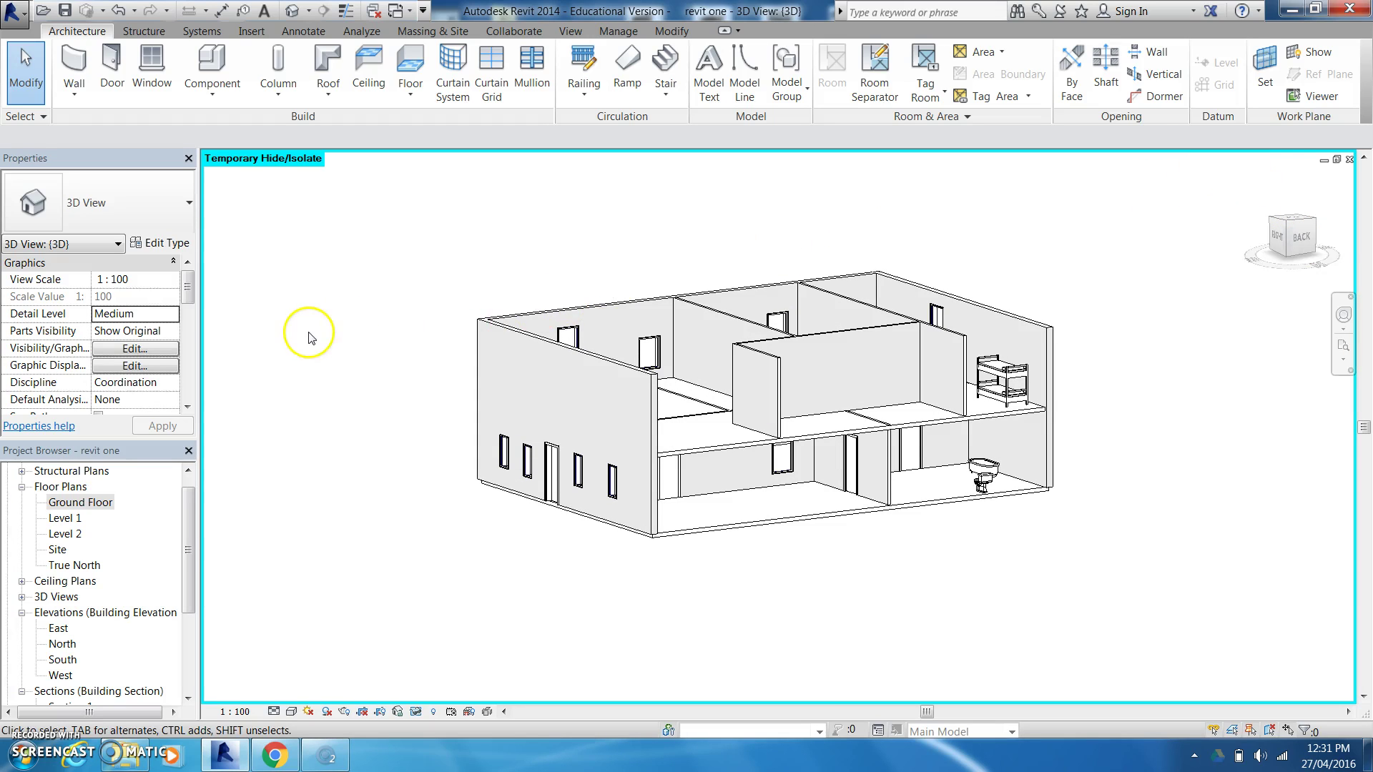